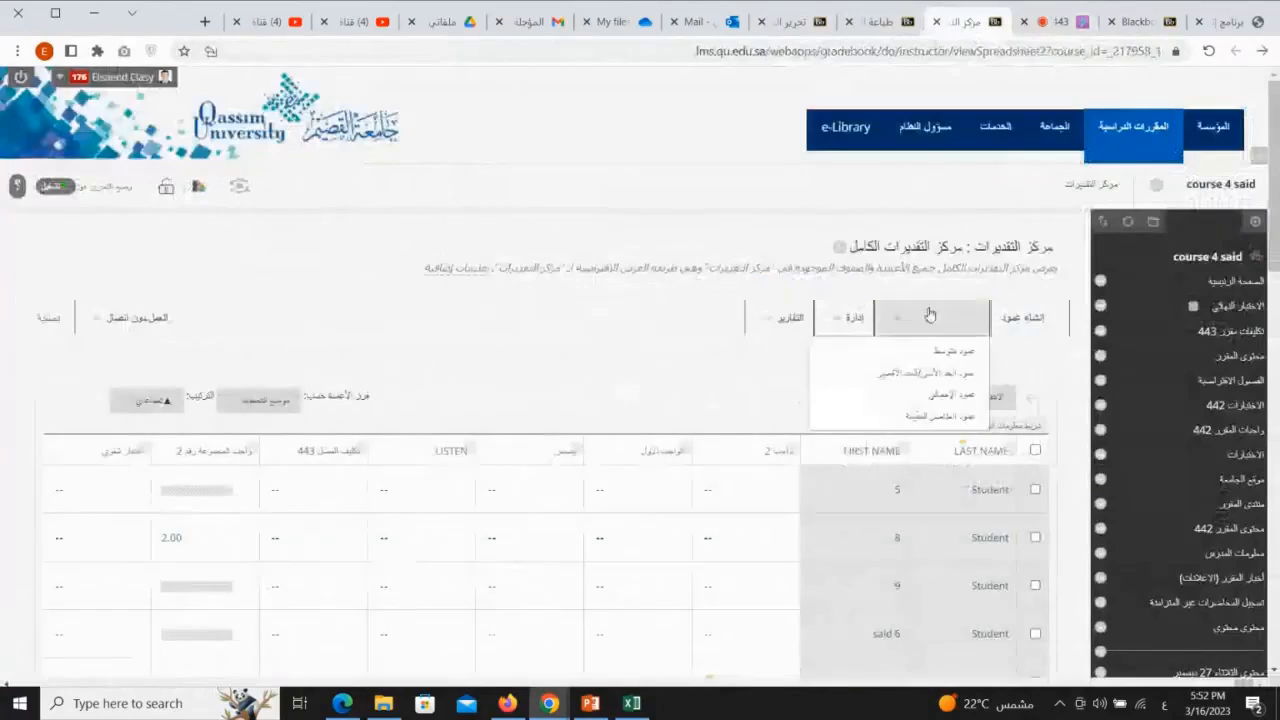
Open the Create Calculated Column menu in the Full Grade Center and review its column types
{"action": "scroll", "coordinate": [670, 187], "scroll_direction": "down", "scroll_amount": 2}
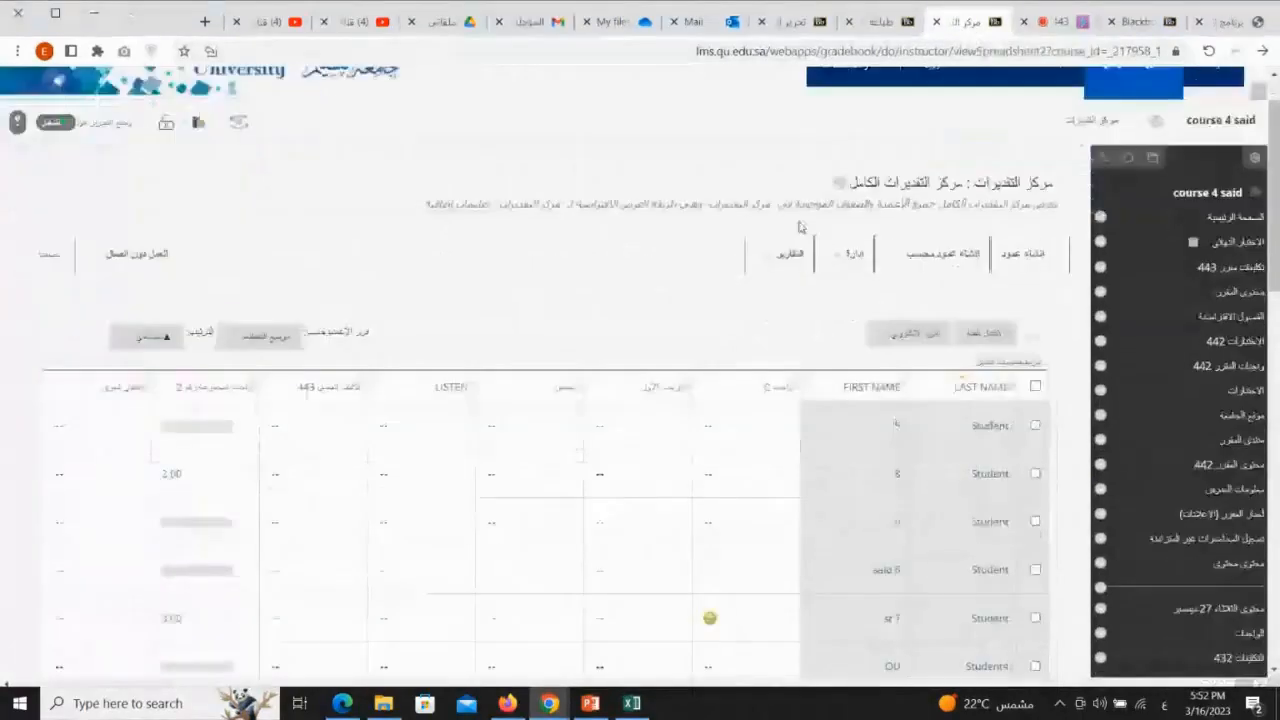
{"action": "mouse_move", "coordinate": [930, 180]}
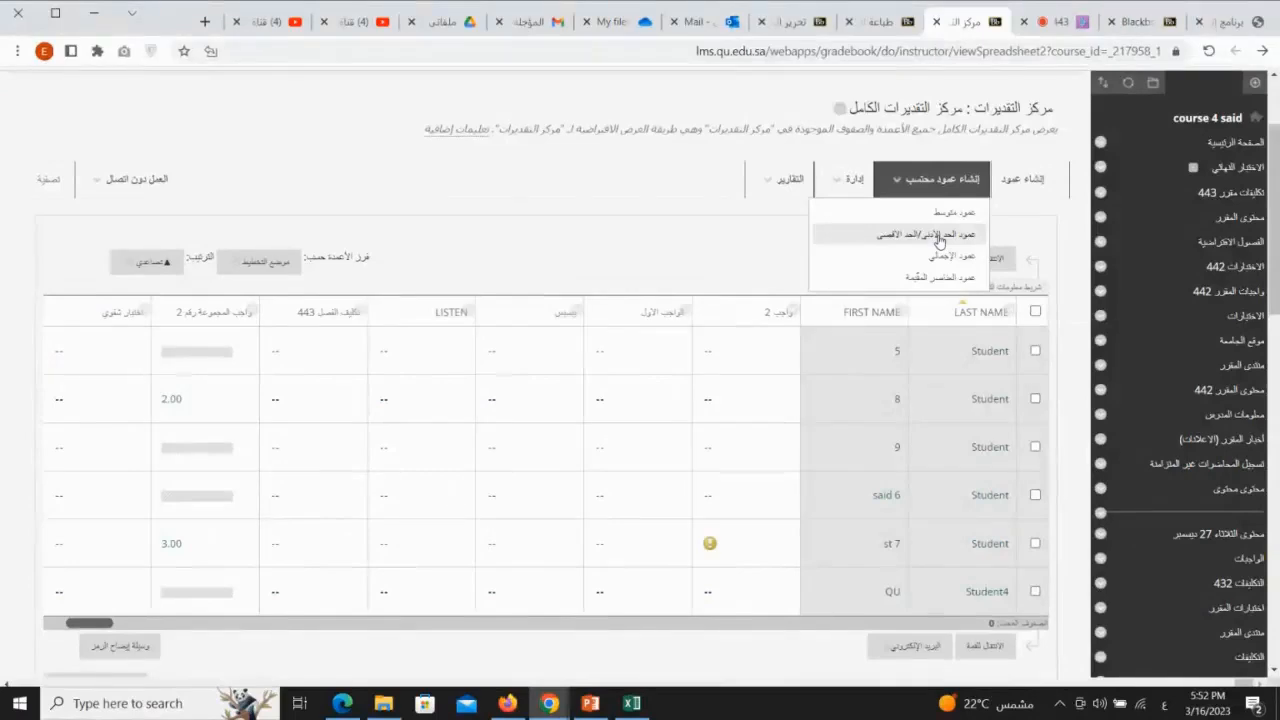
{"action": "left_click", "coordinate": [1058, 22]}
{"action": "left_click", "coordinate": [965, 22]}
{"action": "left_click", "coordinate": [941, 180]}
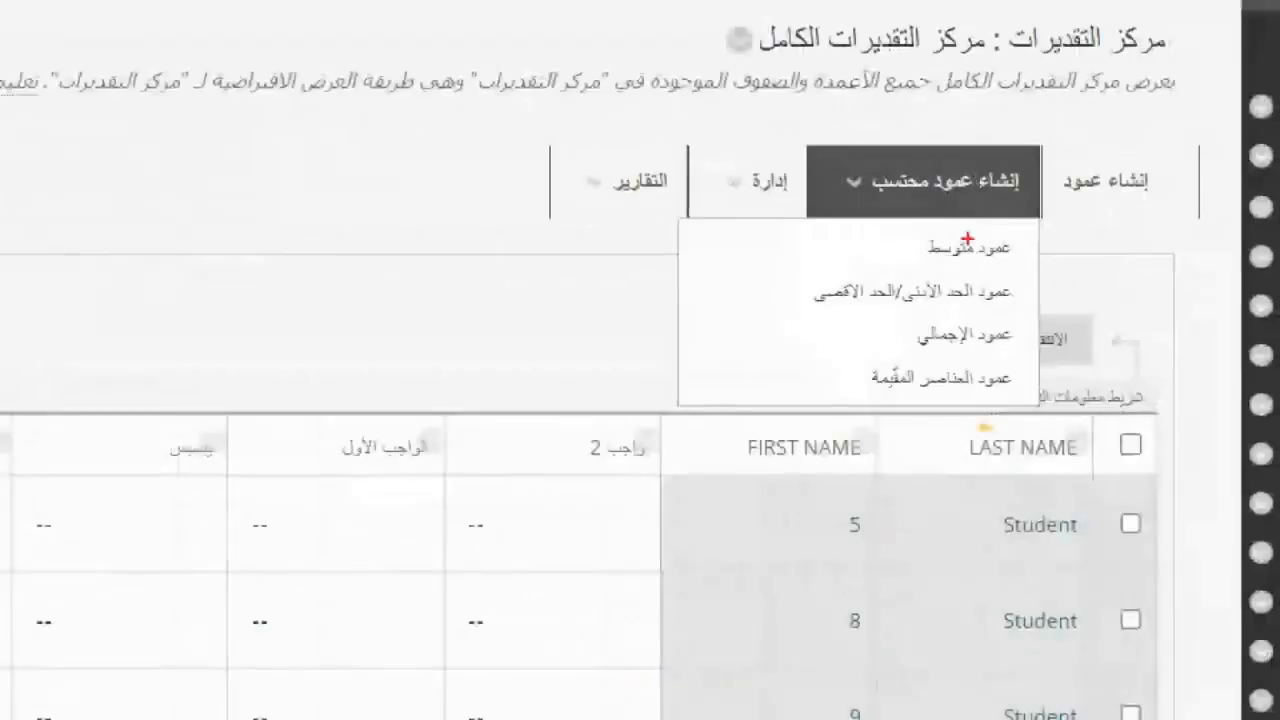
{"action": "mouse_move", "coordinate": [1022, 227]}
{"action": "left_mouse_down"}
{"action": "mouse_move", "coordinate": [905, 252]}
{"action": "mouse_move", "coordinate": [1070, 240]}
{"action": "mouse_move", "coordinate": [940, 266]}
{"action": "left_mouse_up"}
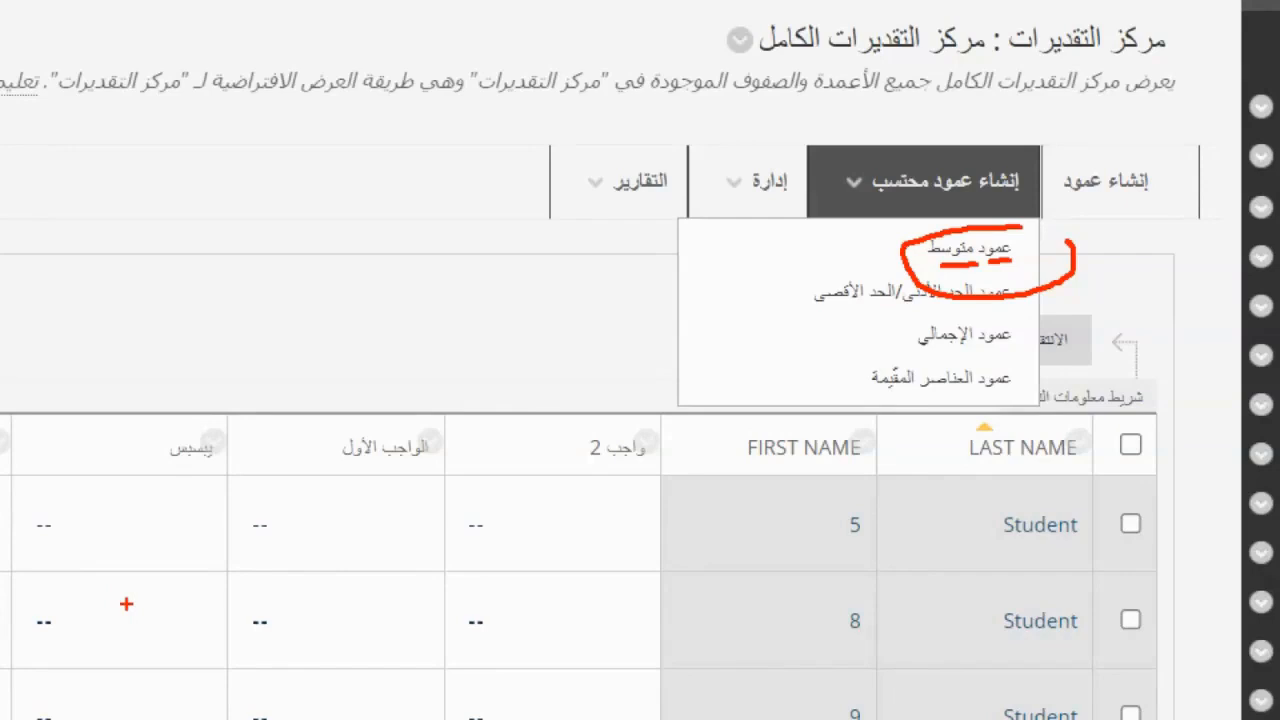
{"action": "mouse_move", "coordinate": [800, 262]}
{"action": "left_mouse_down"}
{"action": "mouse_move", "coordinate": [876, 243]}
{"action": "mouse_move", "coordinate": [852, 270]}
{"action": "left_mouse_up"}
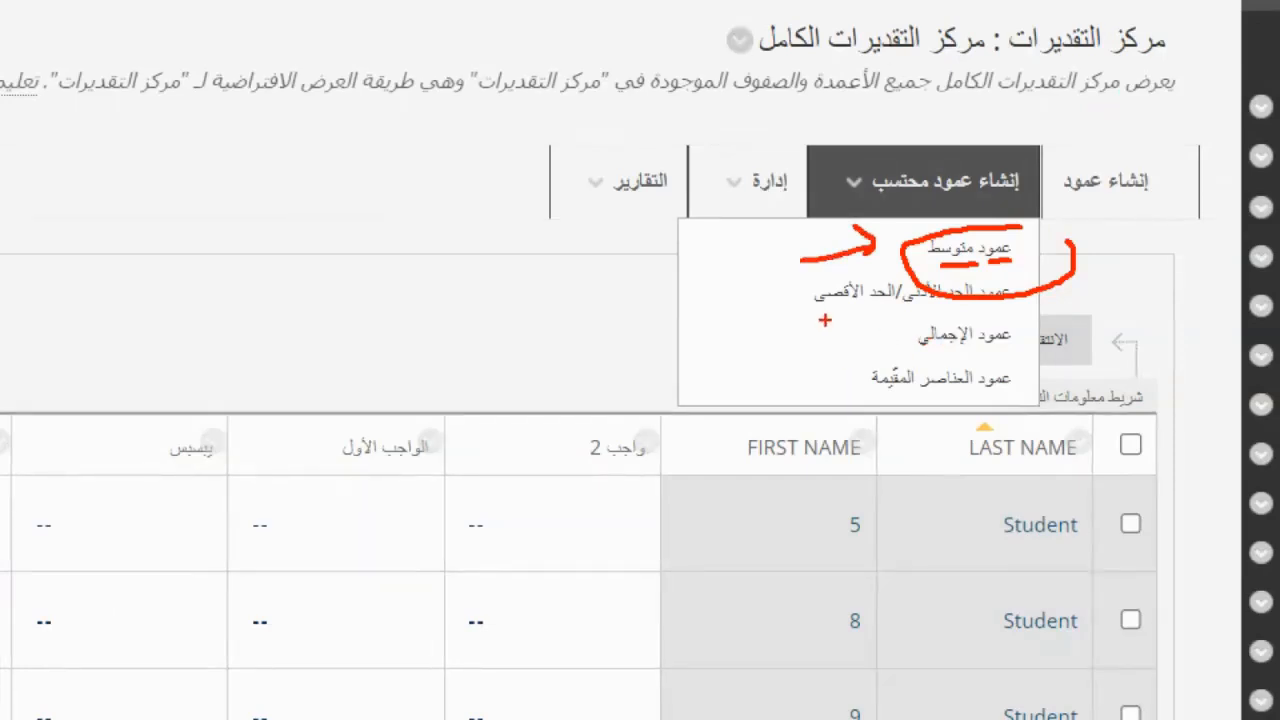
{"action": "mouse_move", "coordinate": [730, 294]}
{"action": "left_mouse_down"}
{"action": "mouse_move", "coordinate": [787, 292]}
{"action": "mouse_move", "coordinate": [765, 320]}
{"action": "left_mouse_up"}
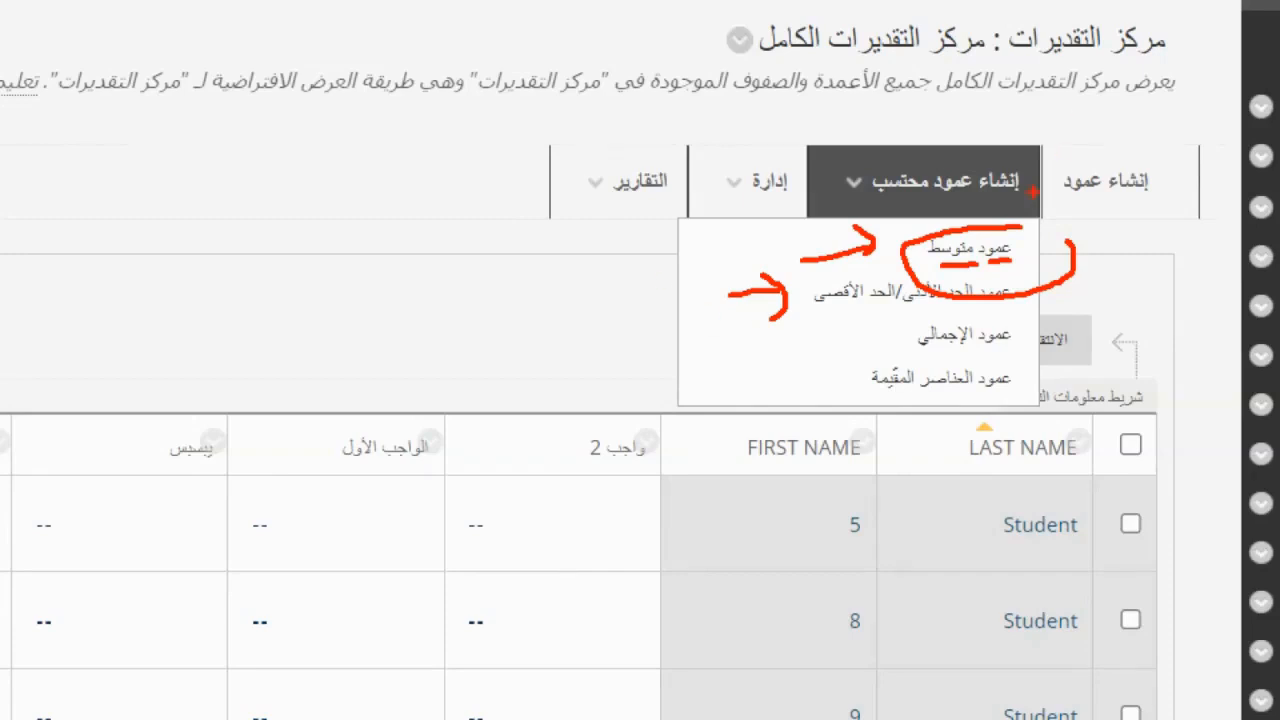
{"action": "mouse_move", "coordinate": [935, 172]}
{"action": "left_mouse_down"}
{"action": "mouse_move", "coordinate": [826, 205]}
{"action": "mouse_move", "coordinate": [930, 212]}
{"action": "left_mouse_up"}
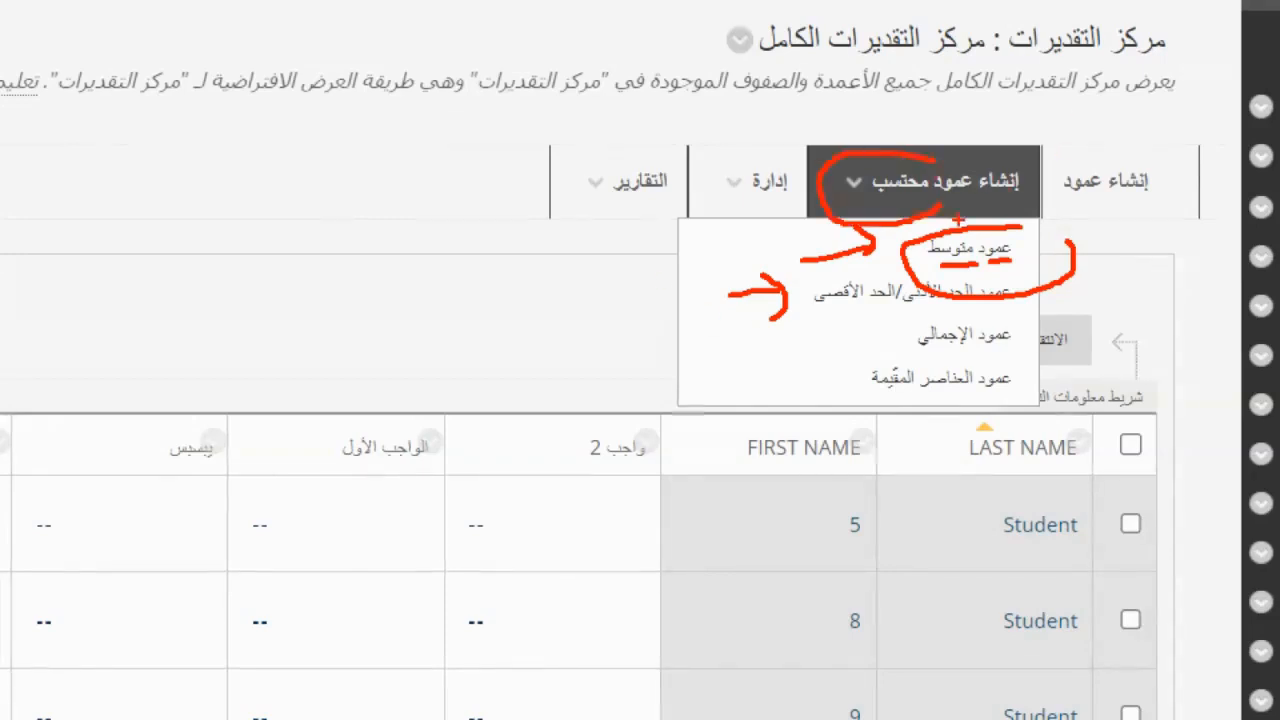
{"action": "key", "text": "Escape"}
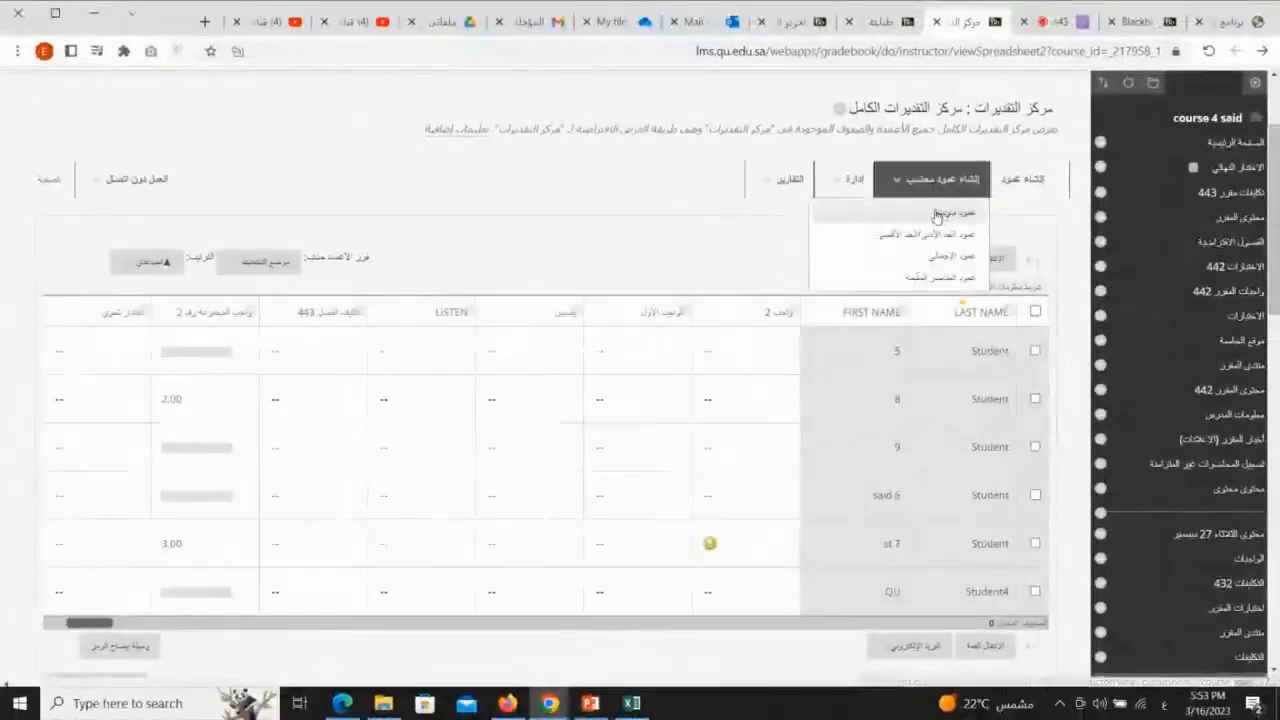
Open the Create Report page from the Grade Center's Reports menu
{"action": "left_click", "coordinate": [1052, 23]}
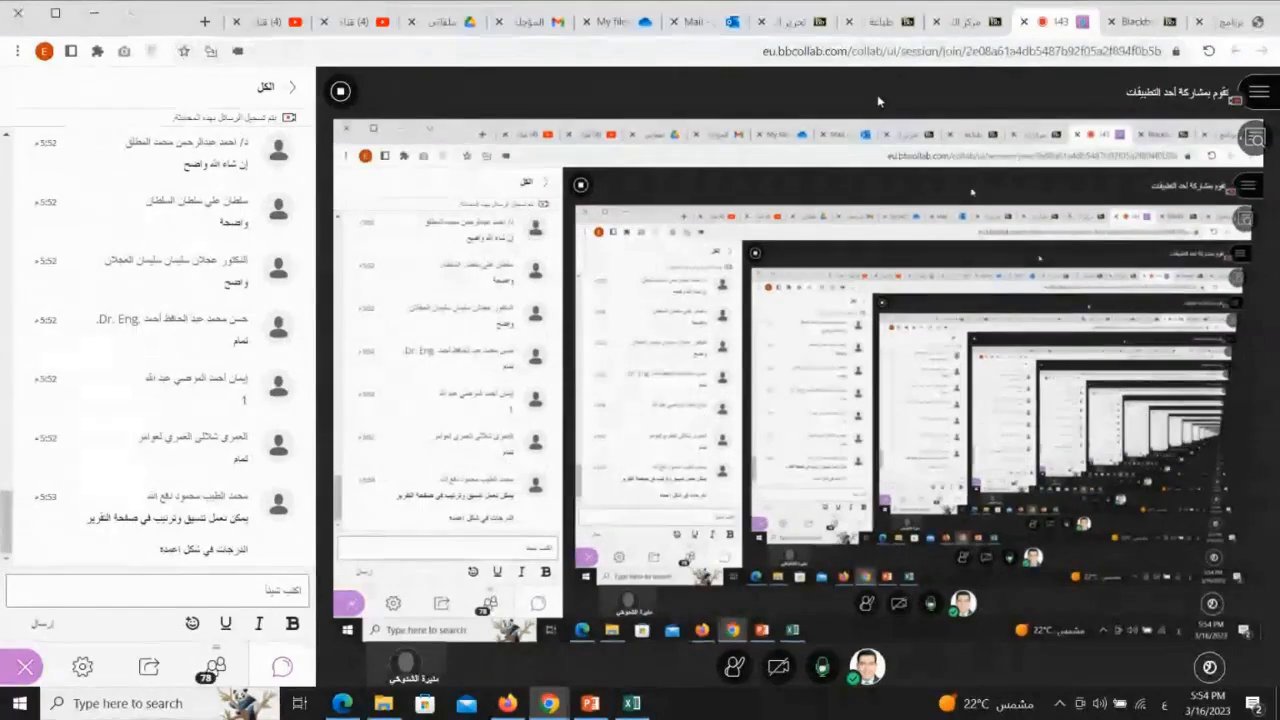
{"action": "left_click", "coordinate": [968, 22]}
{"action": "left_click", "coordinate": [848, 179]}
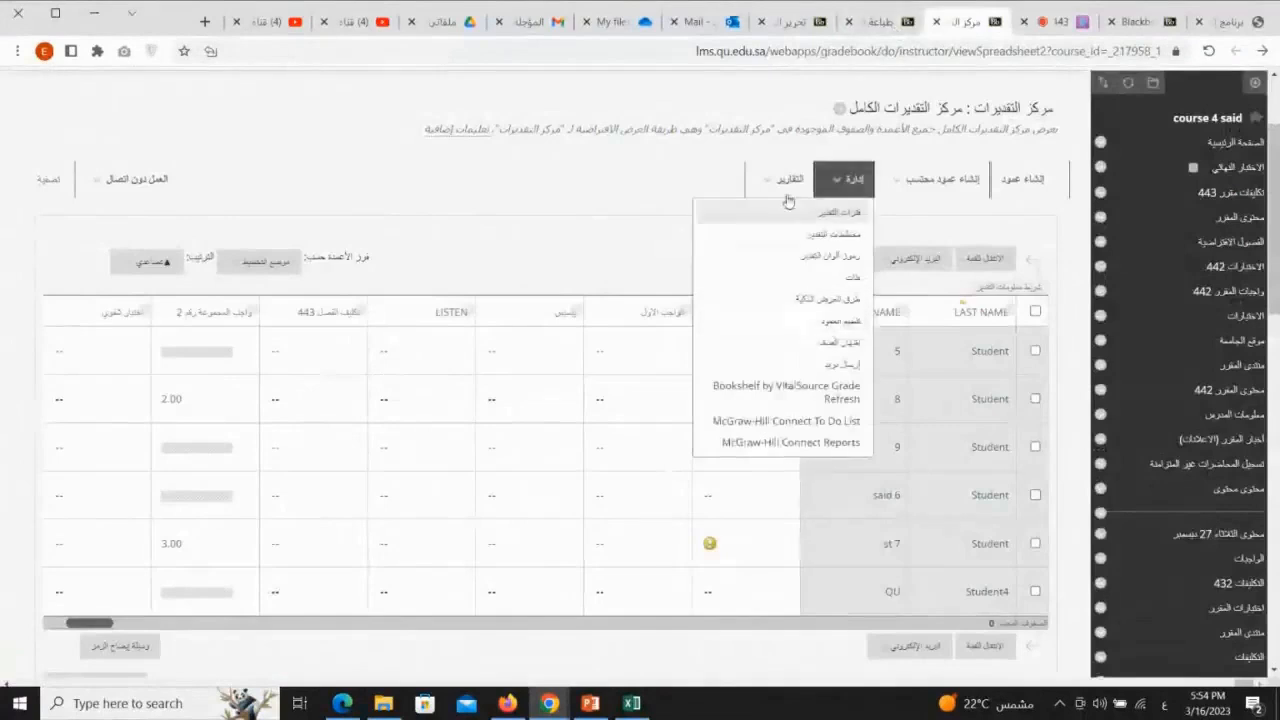
{"action": "left_click", "coordinate": [789, 181]}
{"action": "left_click", "coordinate": [800, 211]}
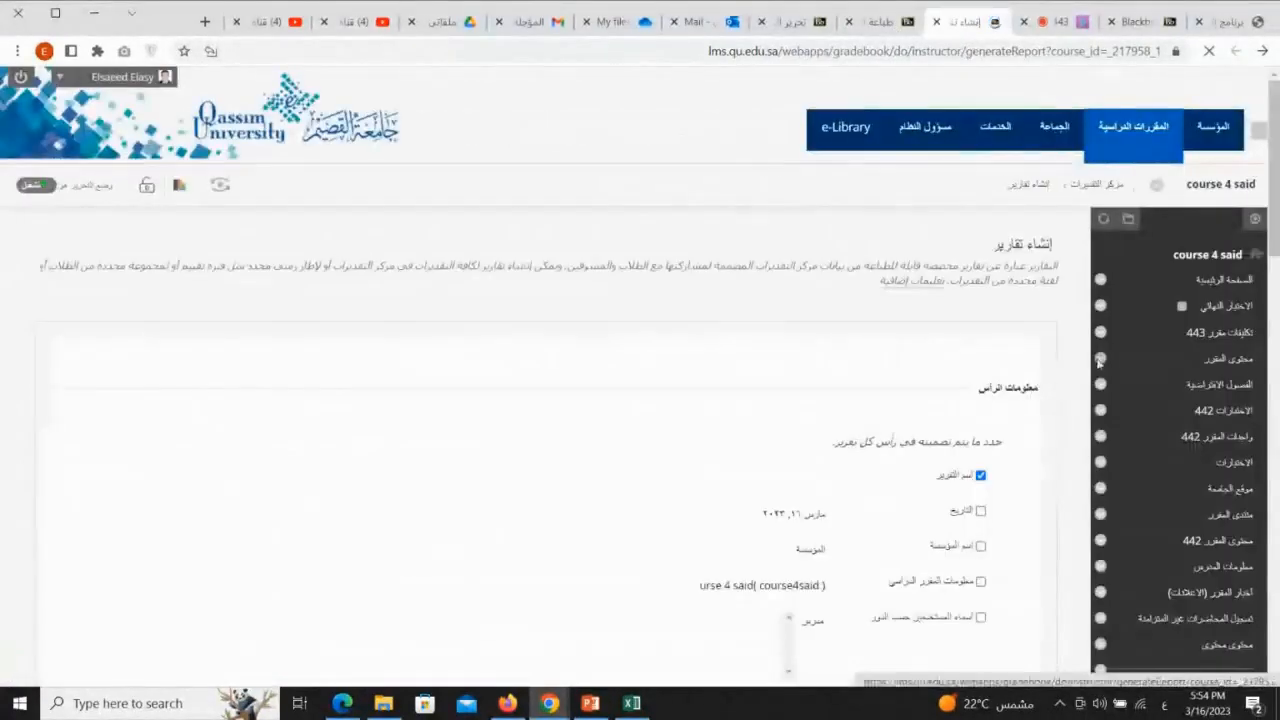
Scroll through the report settings for header information, users, user information and columns
{"action": "scroll", "coordinate": [960, 289], "scroll_direction": "down", "scroll_amount": 2}
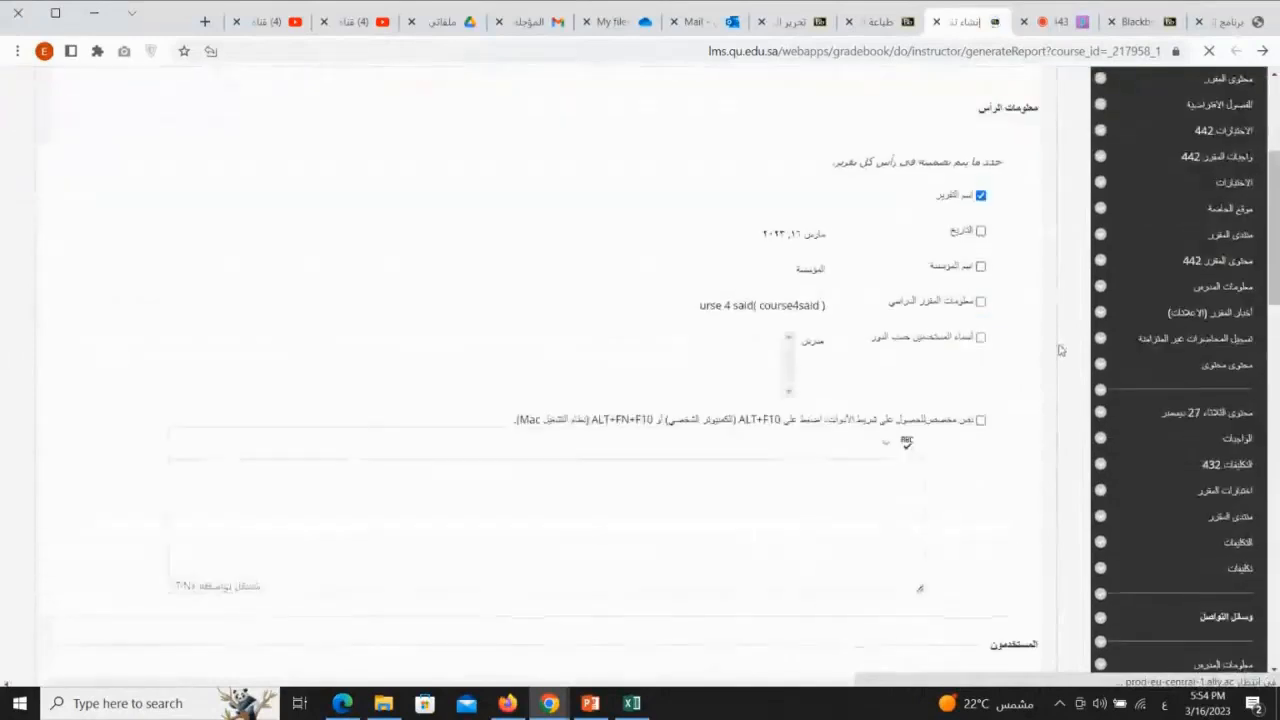
{"action": "scroll", "coordinate": [1050, 350], "scroll_direction": "down", "scroll_amount": 4}
{"action": "scroll", "coordinate": [1020, 374], "scroll_direction": "down", "scroll_amount": 4}
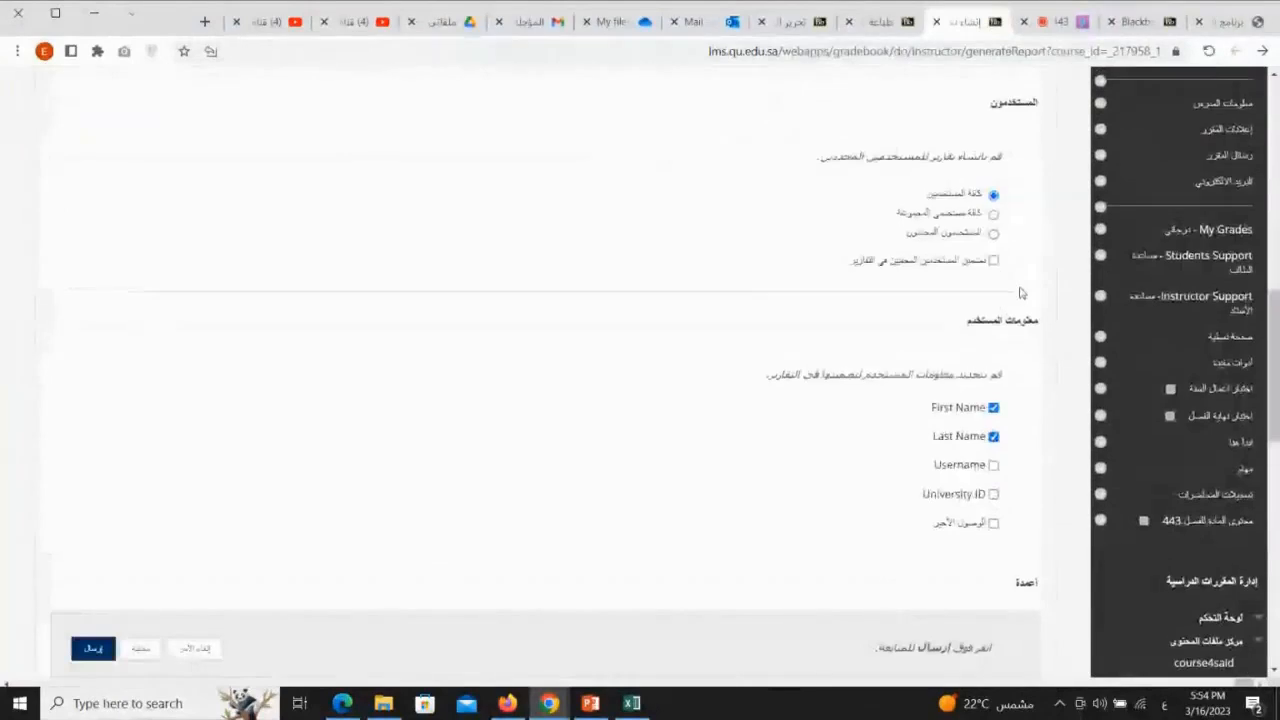
{"action": "scroll", "coordinate": [1000, 366], "scroll_direction": "up", "scroll_amount": 1}
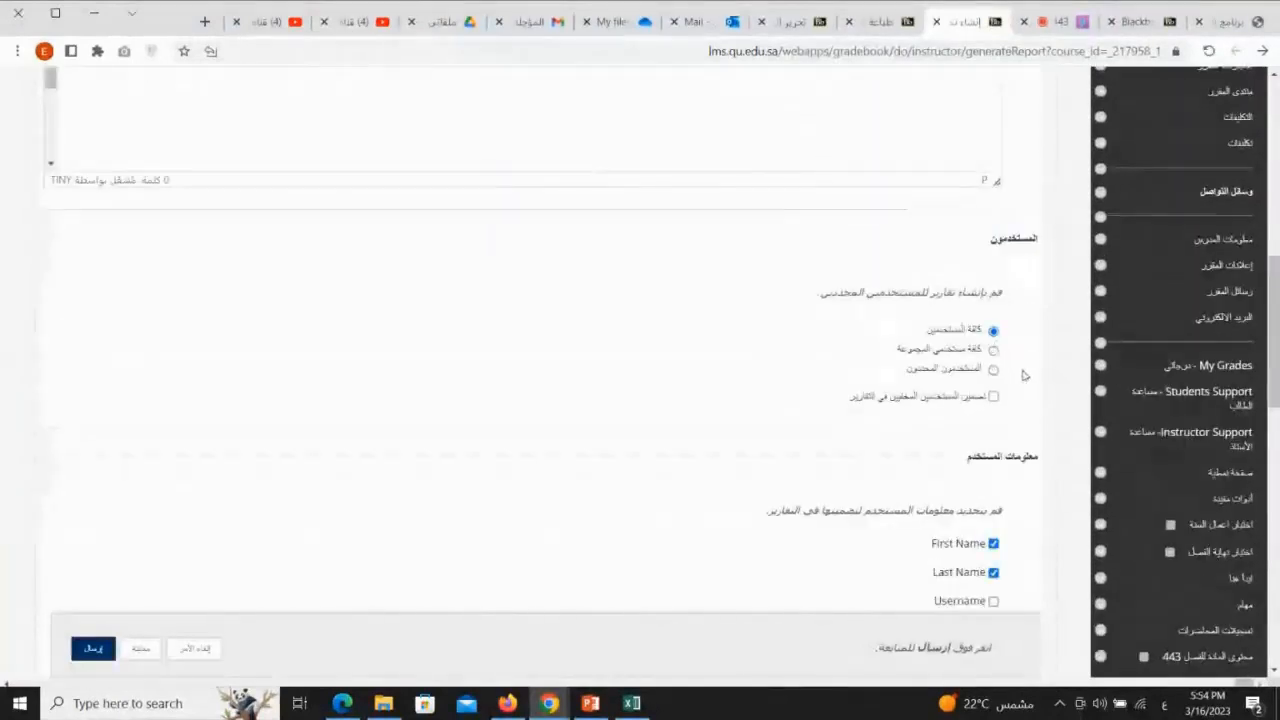
{"action": "scroll", "coordinate": [1022, 372], "scroll_direction": "down", "scroll_amount": 3}
{"action": "scroll", "coordinate": [1000, 390], "scroll_direction": "down", "scroll_amount": 1}
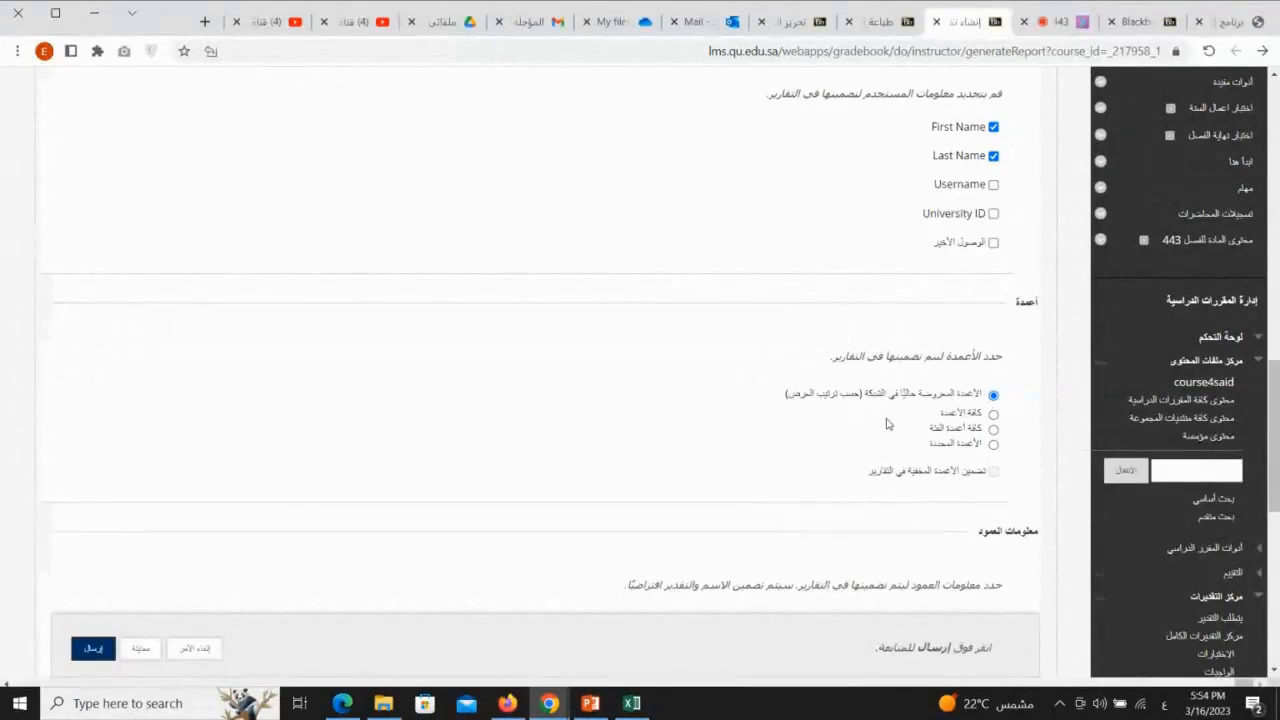
{"action": "scroll", "coordinate": [886, 423], "scroll_direction": "down", "scroll_amount": 3}
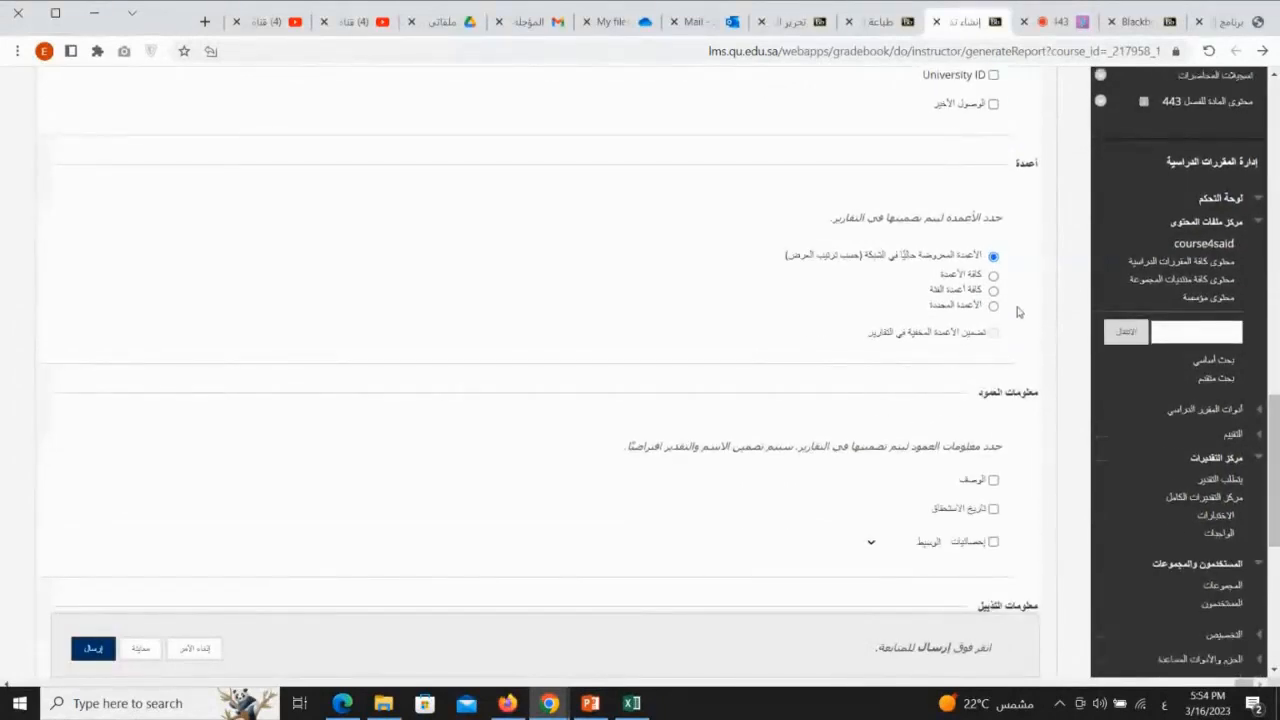
Switch to the generated grade report tab and scroll through the students' grades
{"action": "left_click", "coordinate": [881, 24]}
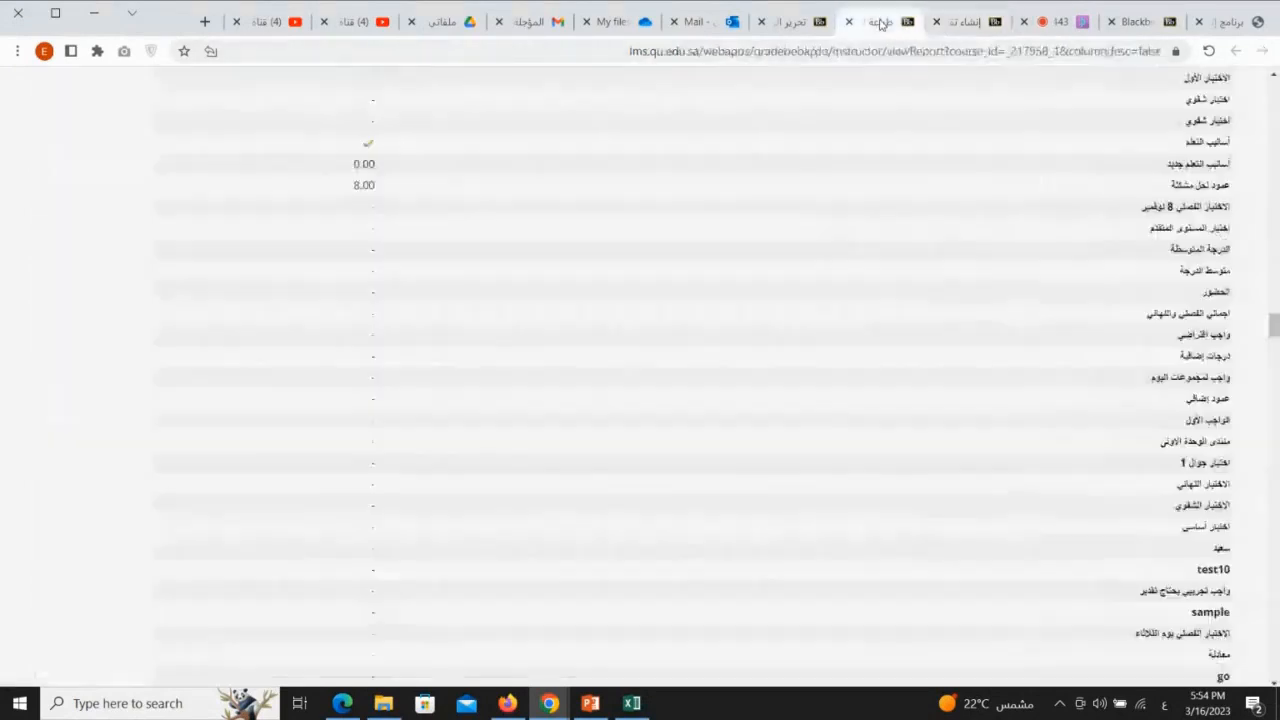
{"action": "scroll", "coordinate": [1032, 363], "scroll_direction": "down", "scroll_amount": 10}
{"action": "scroll", "coordinate": [1032, 363], "scroll_direction": "down", "scroll_amount": 10}
{"action": "double_click", "coordinate": [1025, 305]}
{"action": "left_click_drag", "start_coordinate": [993, 307], "coordinate": [973, 308]}
{"action": "scroll", "coordinate": [1129, 409], "scroll_direction": "down", "scroll_amount": 2}
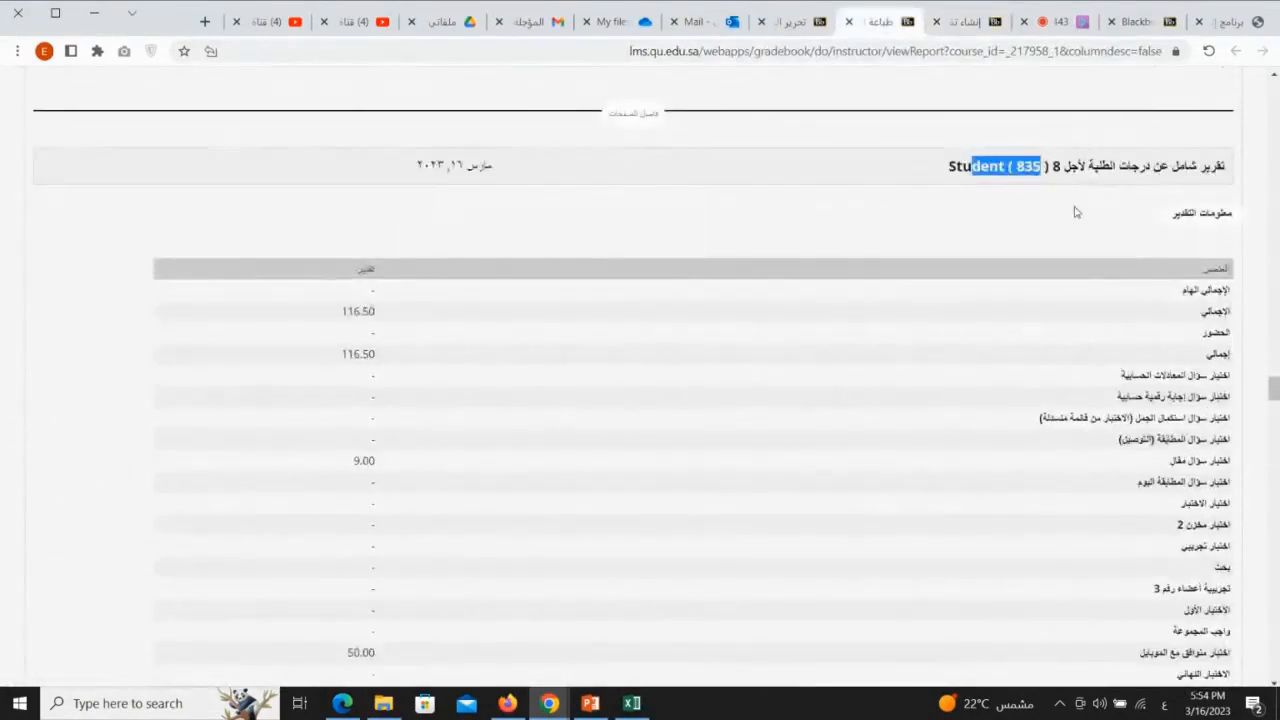
Cancel the report creation and return to the Grade Center
{"action": "left_click", "coordinate": [1055, 20]}
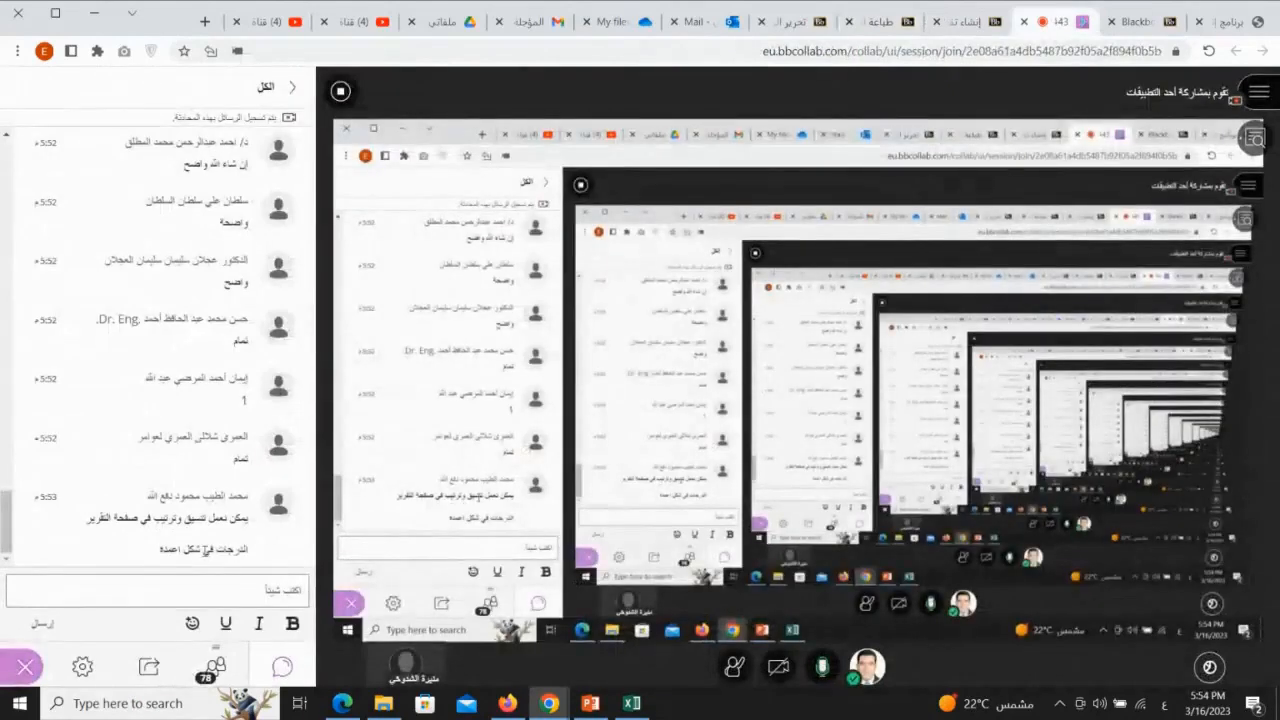
{"action": "left_click", "coordinate": [966, 22]}
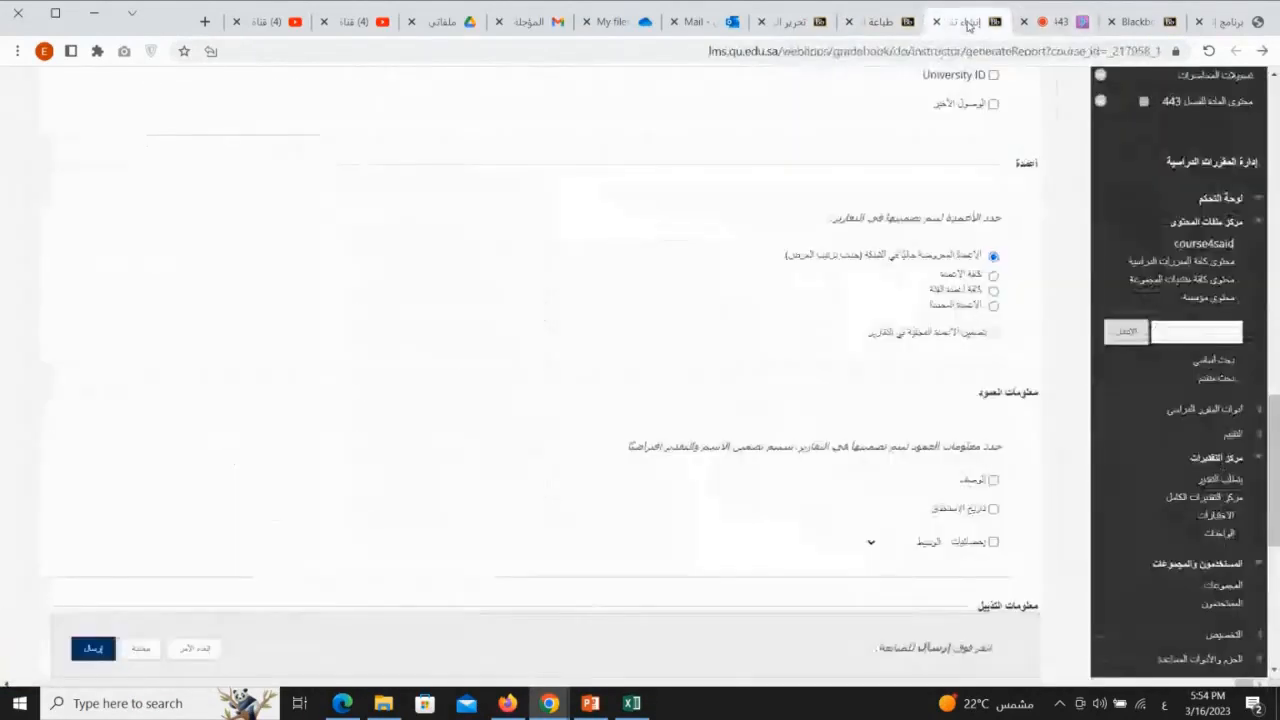
{"action": "left_click", "coordinate": [195, 648]}
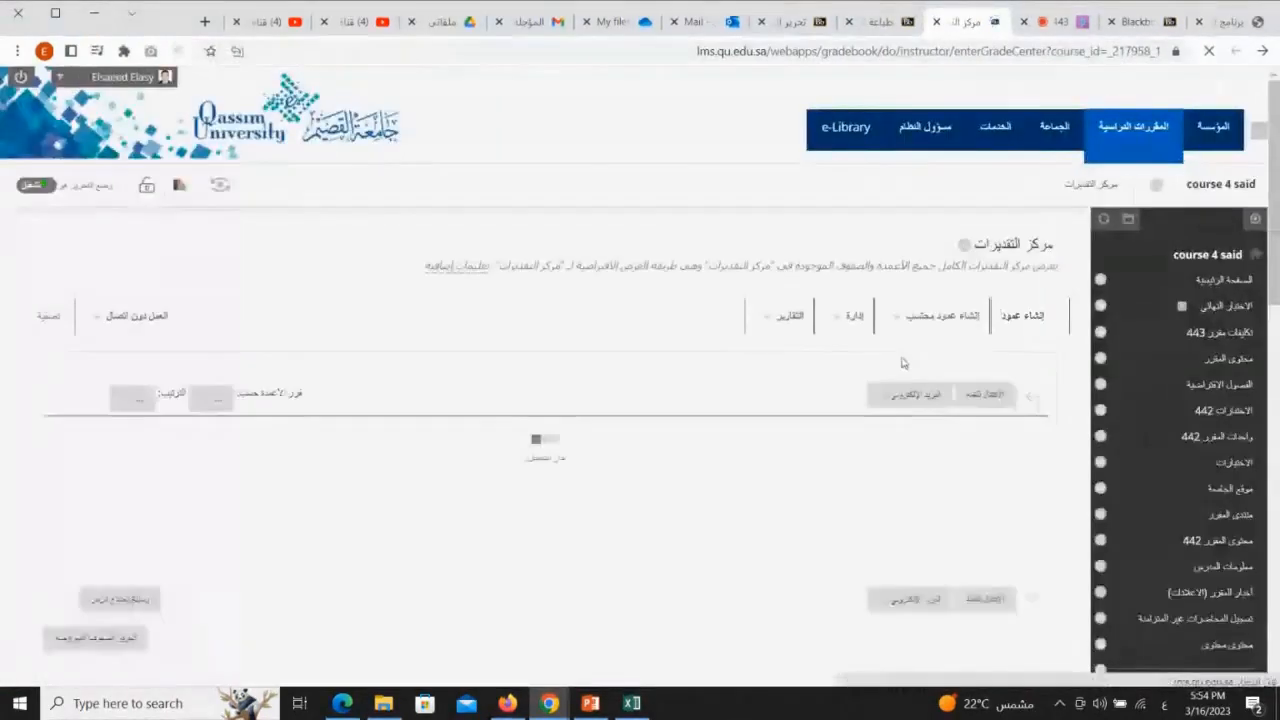
Open the Reports and Work Offline menus to show the upload and download options
{"action": "left_click", "coordinate": [1060, 20]}
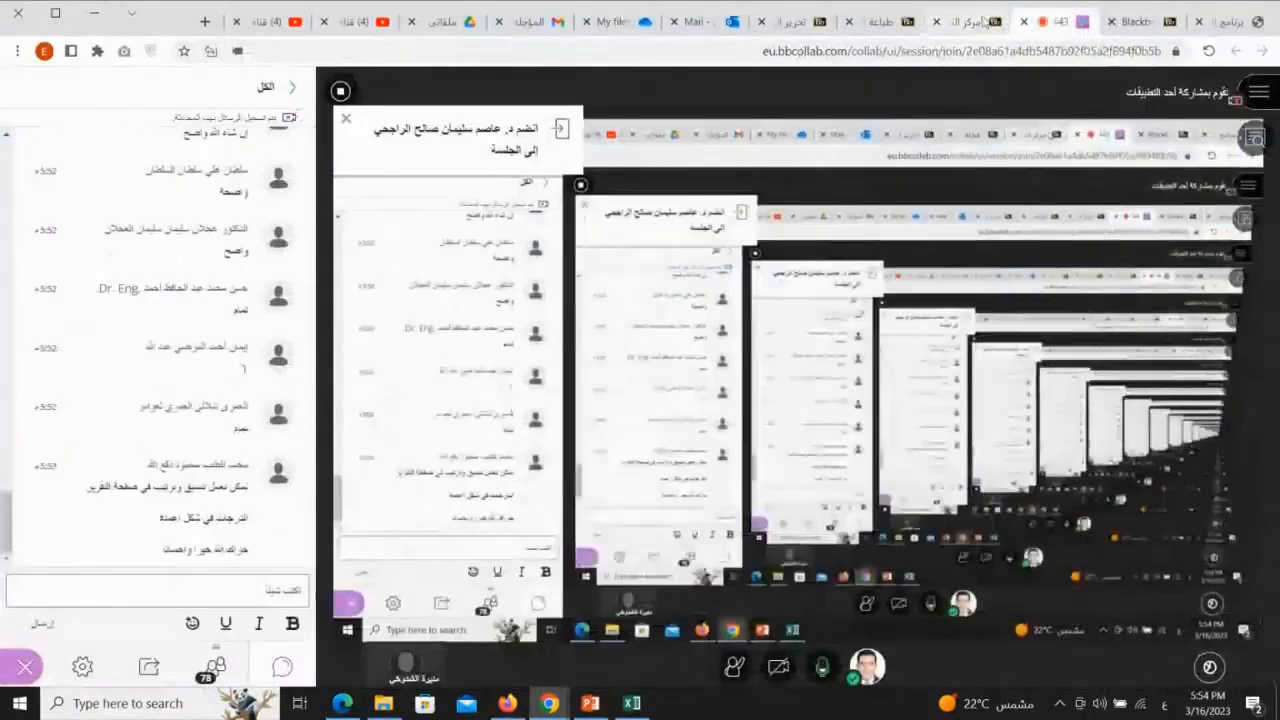
{"action": "left_click", "coordinate": [965, 20]}
{"action": "left_click", "coordinate": [795, 322]}
{"action": "scroll", "coordinate": [790, 335], "scroll_direction": "down", "scroll_amount": 2}
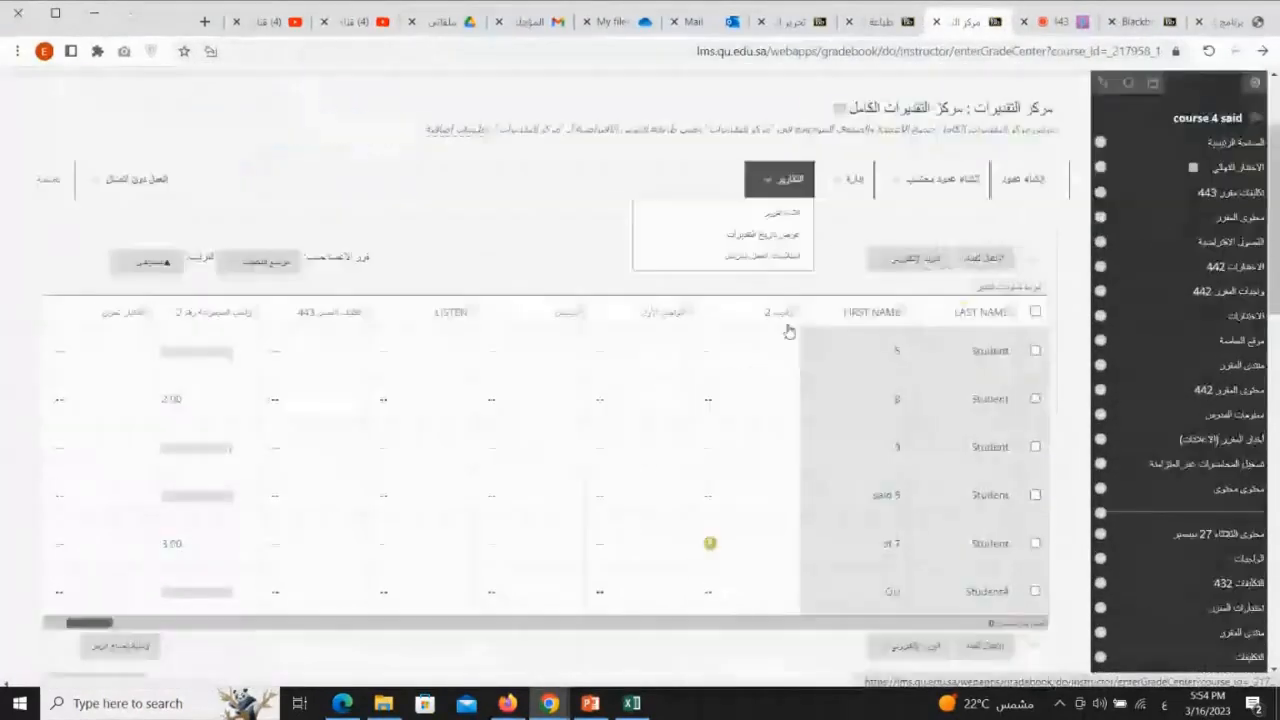
{"action": "left_click", "coordinate": [150, 178]}
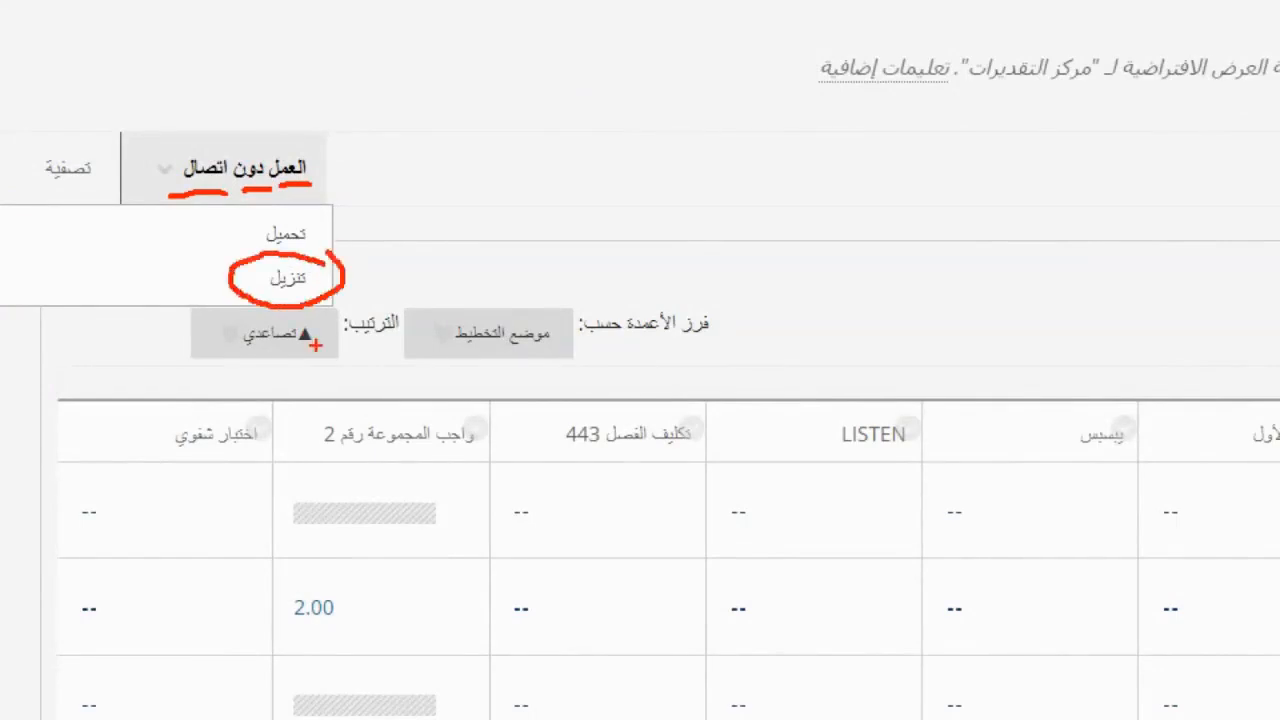
{"action": "key", "text": "Escape"}
{"action": "mouse_move", "coordinate": [138, 180]}
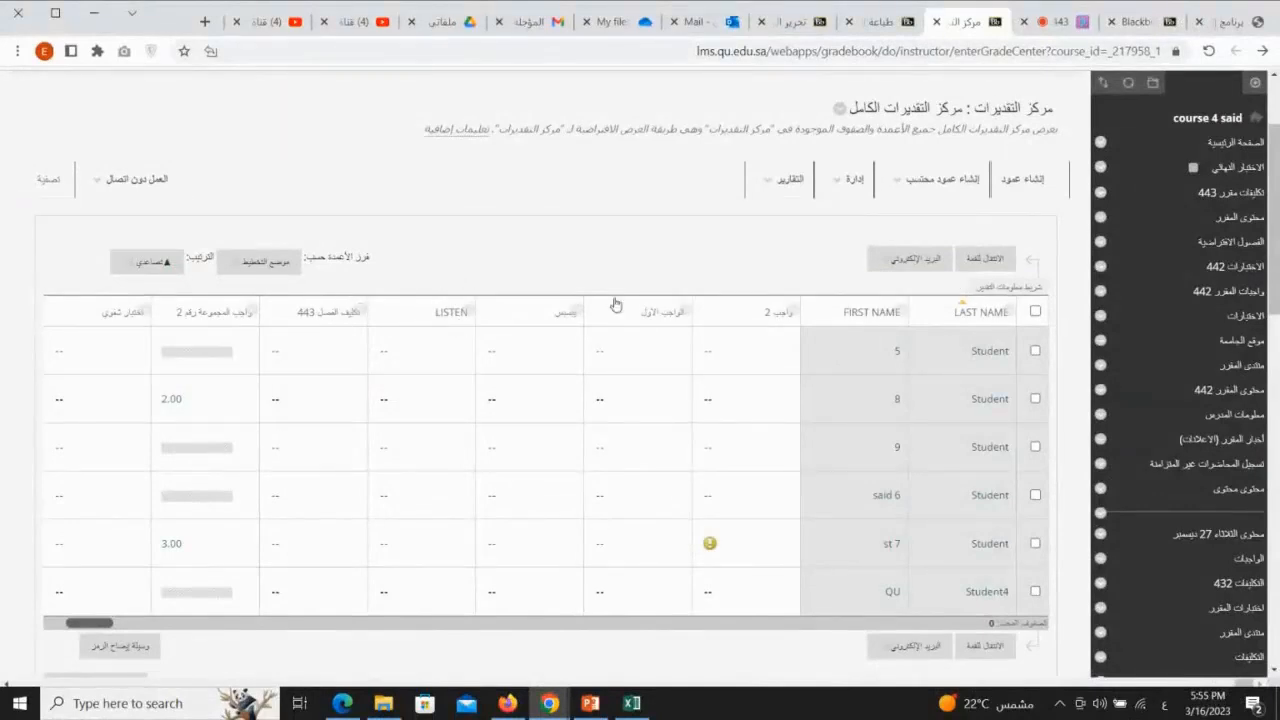
{"action": "mouse_move", "coordinate": [938, 180]}
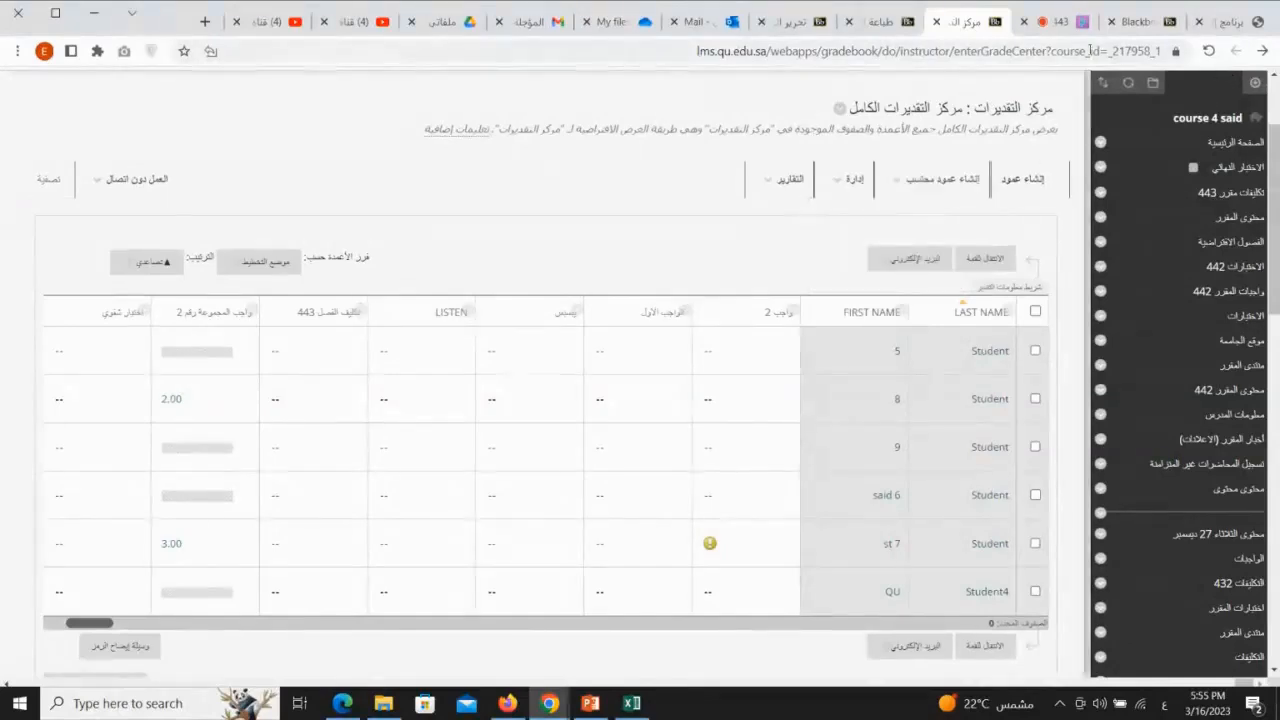
{"action": "left_click", "coordinate": [1058, 22]}
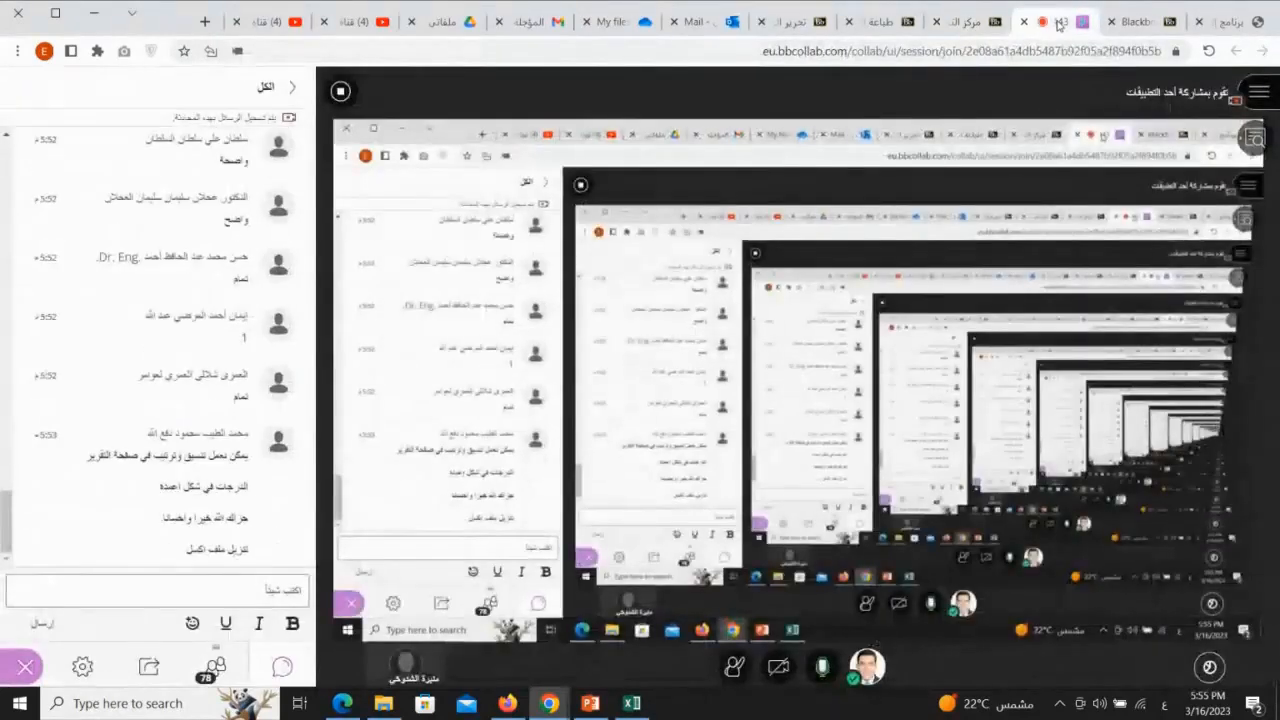
{"action": "left_click", "coordinate": [962, 22]}
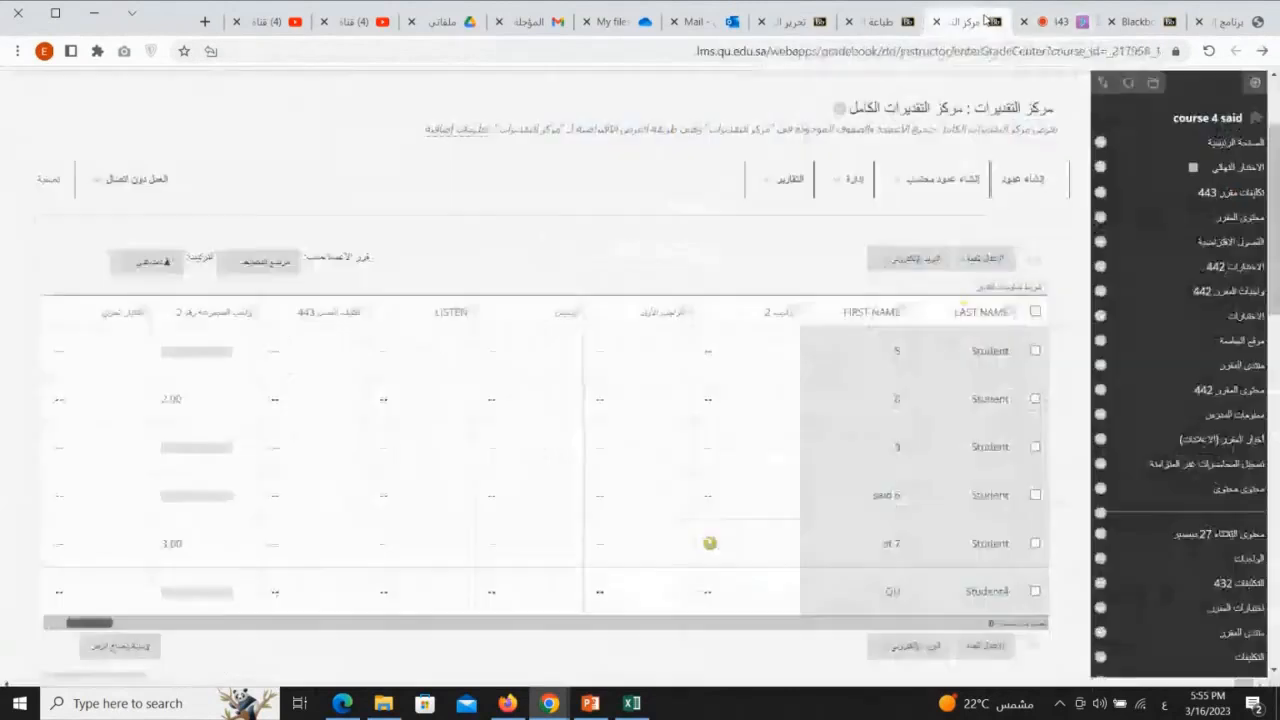
Download the Full Grade Center for offline work as a tab-delimited file, excluding hidden information
{"action": "left_click", "coordinate": [150, 180]}
{"action": "left_click", "coordinate": [50, 238]}
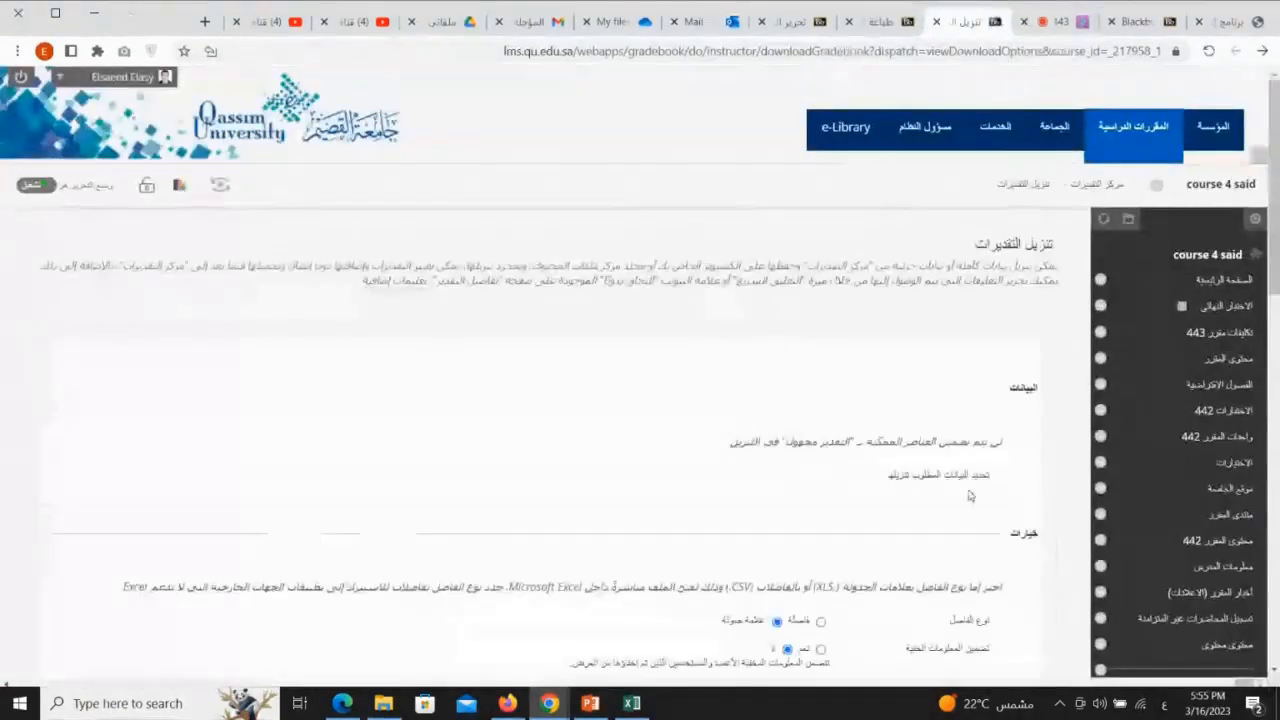
{"action": "scroll", "coordinate": [968, 494], "scroll_direction": "down", "scroll_amount": 3}
{"action": "scroll", "coordinate": [968, 494], "scroll_direction": "down", "scroll_amount": 2}
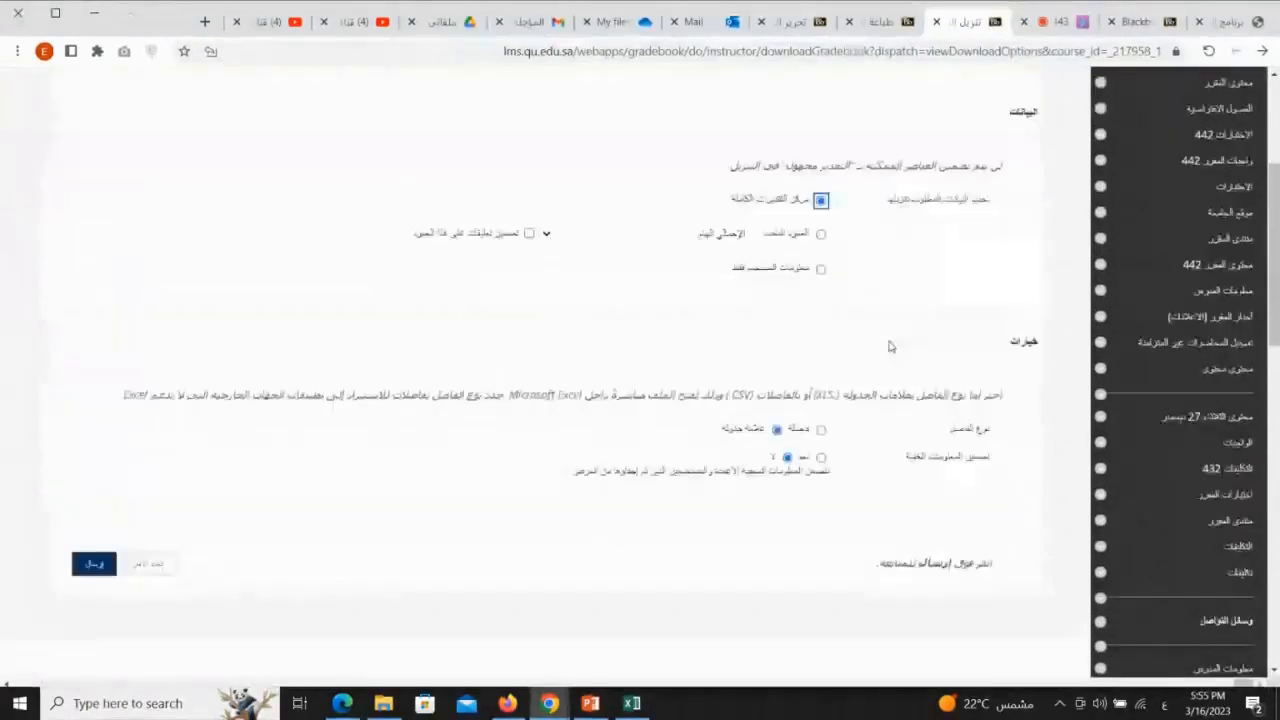
{"action": "left_click_drag", "start_coordinate": [808, 205], "coordinate": [714, 207]}
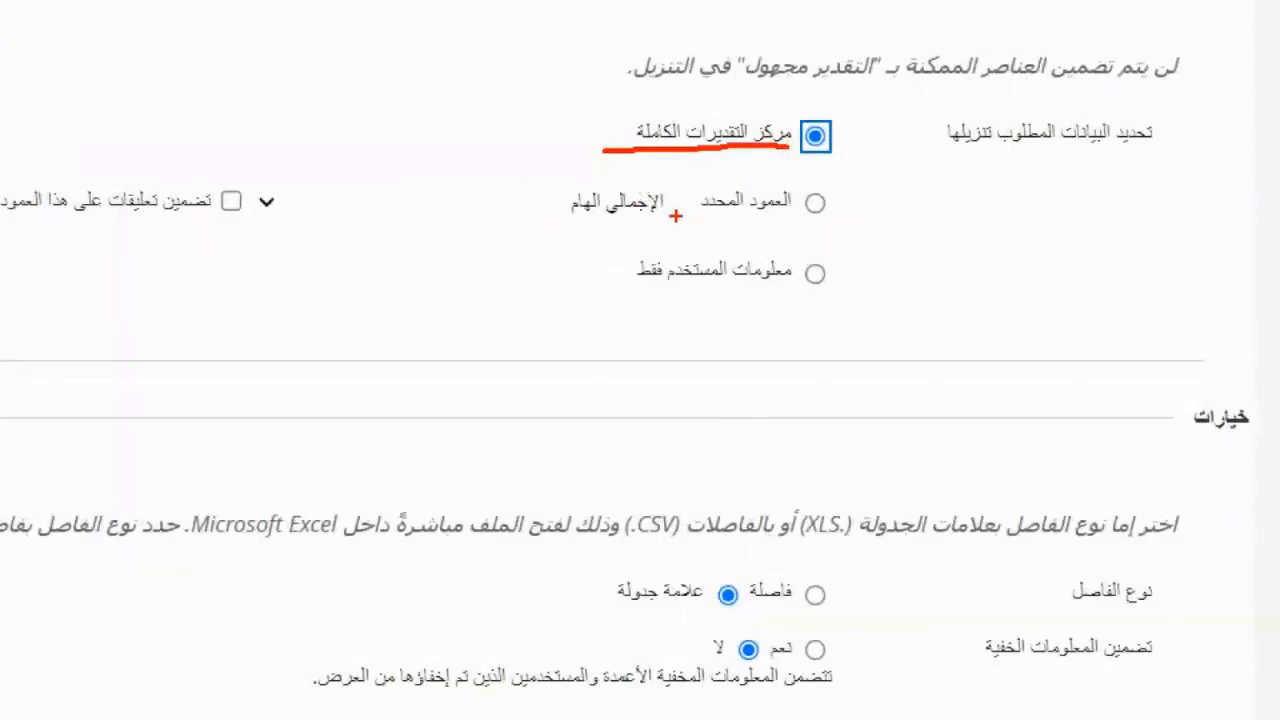
{"action": "mouse_move", "coordinate": [852, 200]}
{"action": "left_mouse_down"}
{"action": "mouse_move", "coordinate": [706, 186]}
{"action": "mouse_move", "coordinate": [848, 198]}
{"action": "left_mouse_up"}
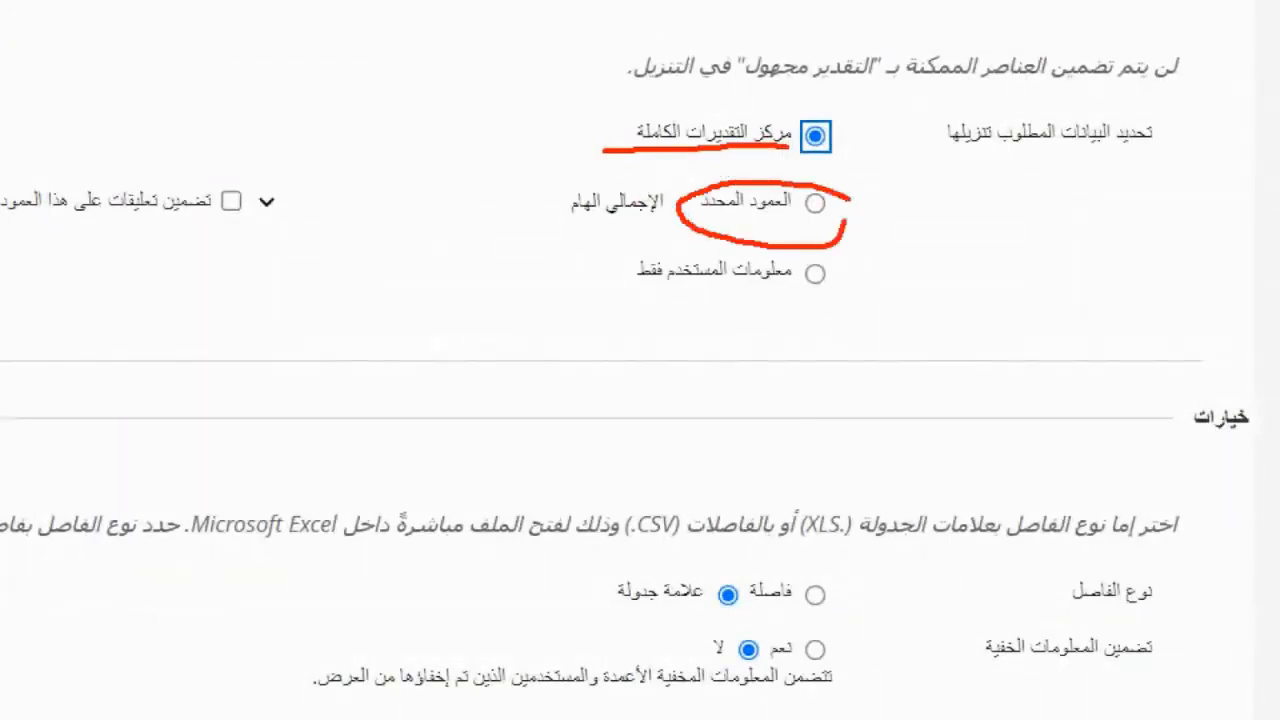
{"action": "mouse_move", "coordinate": [845, 78]}
{"action": "left_mouse_down"}
{"action": "mouse_move", "coordinate": [600, 116]}
{"action": "mouse_move", "coordinate": [866, 142]}
{"action": "left_mouse_up"}
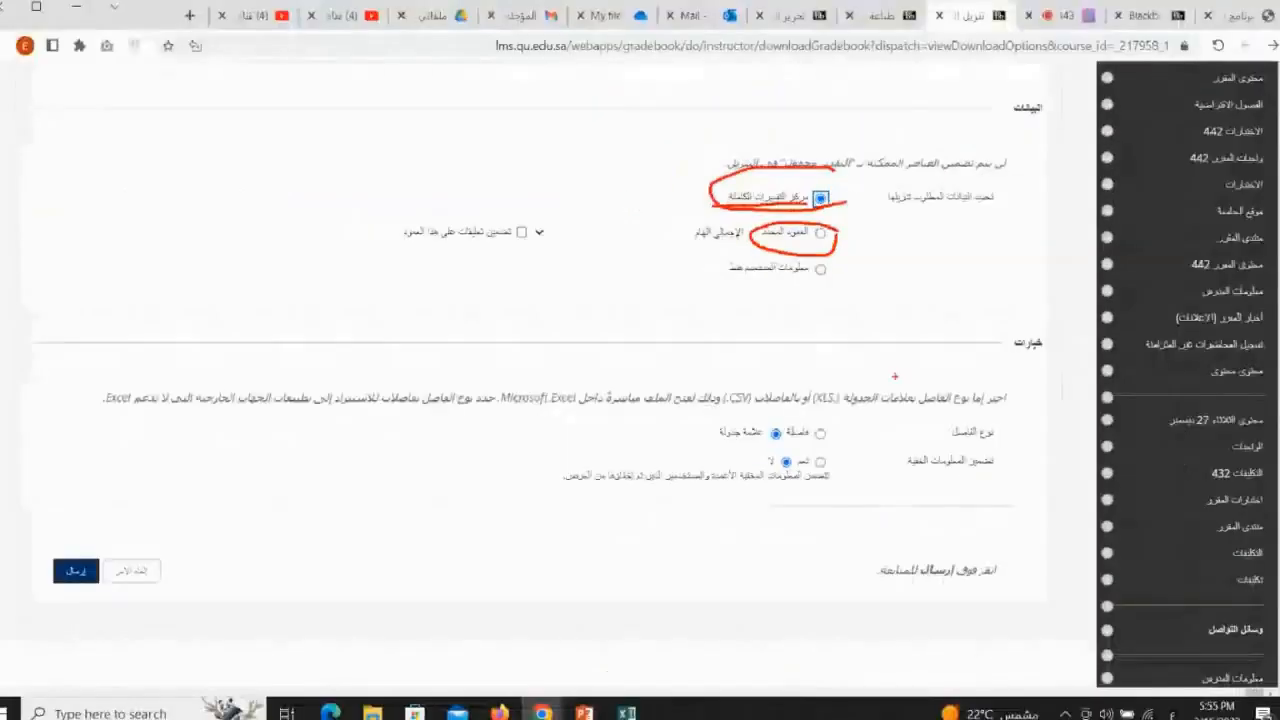
{"action": "key", "text": "Escape"}
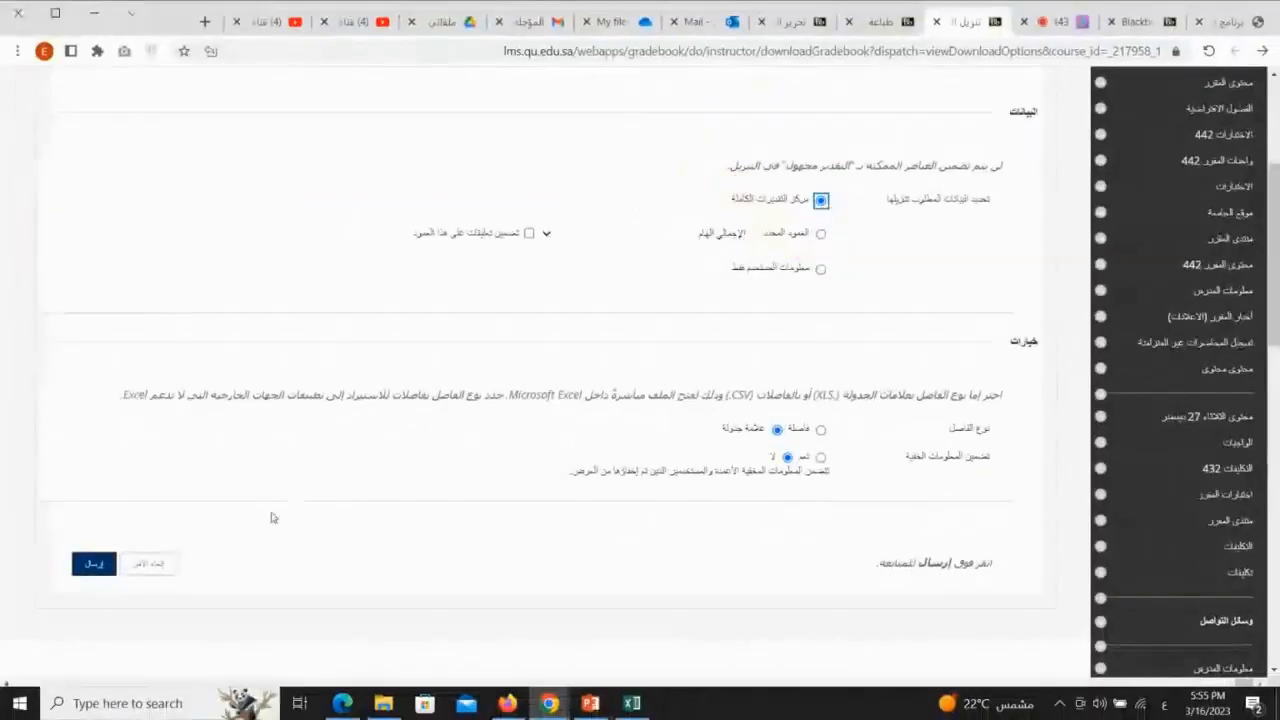
{"action": "left_click", "coordinate": [95, 565]}
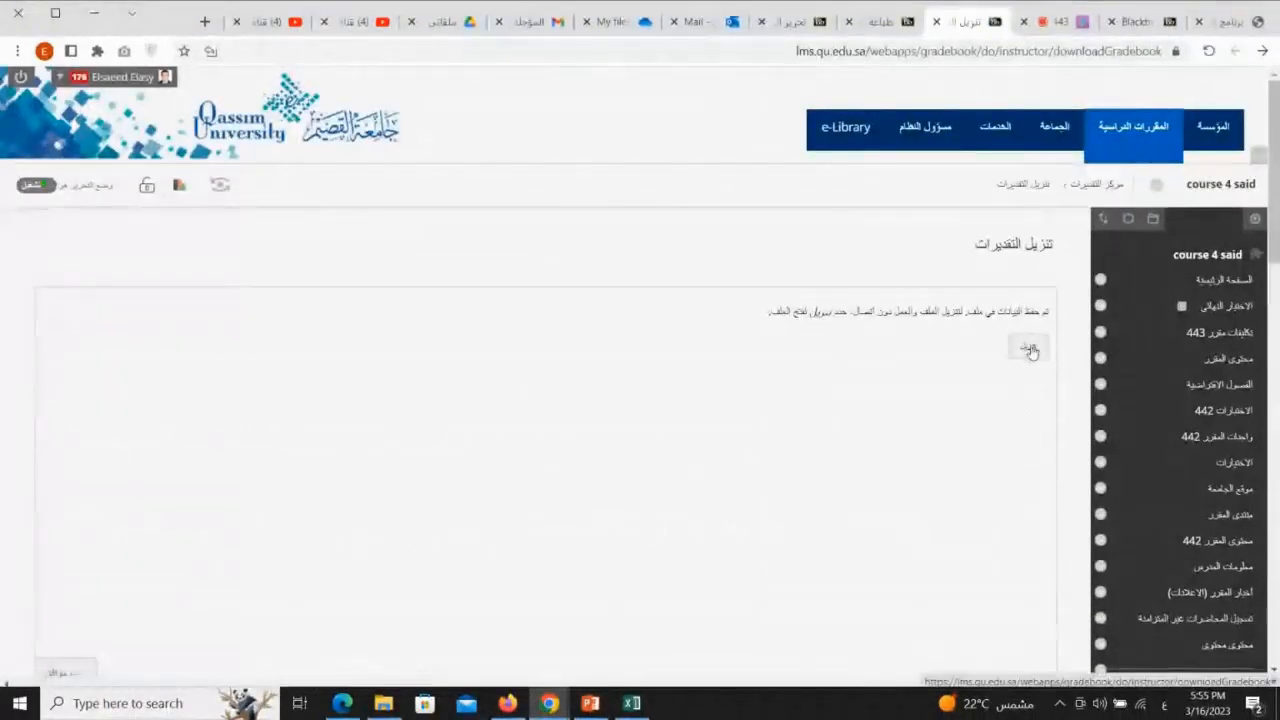
Download the prepared grade center file from the download page
{"action": "key", "text": "ctrl+2"}
{"action": "mouse_move", "coordinate": [1061, 339]}
{"action": "left_mouse_down"}
{"action": "mouse_move", "coordinate": [1026, 319]}
{"action": "mouse_move", "coordinate": [1050, 371]}
{"action": "left_mouse_up"}
{"action": "key", "text": "Escape"}
{"action": "left_click", "coordinate": [997, 330]}
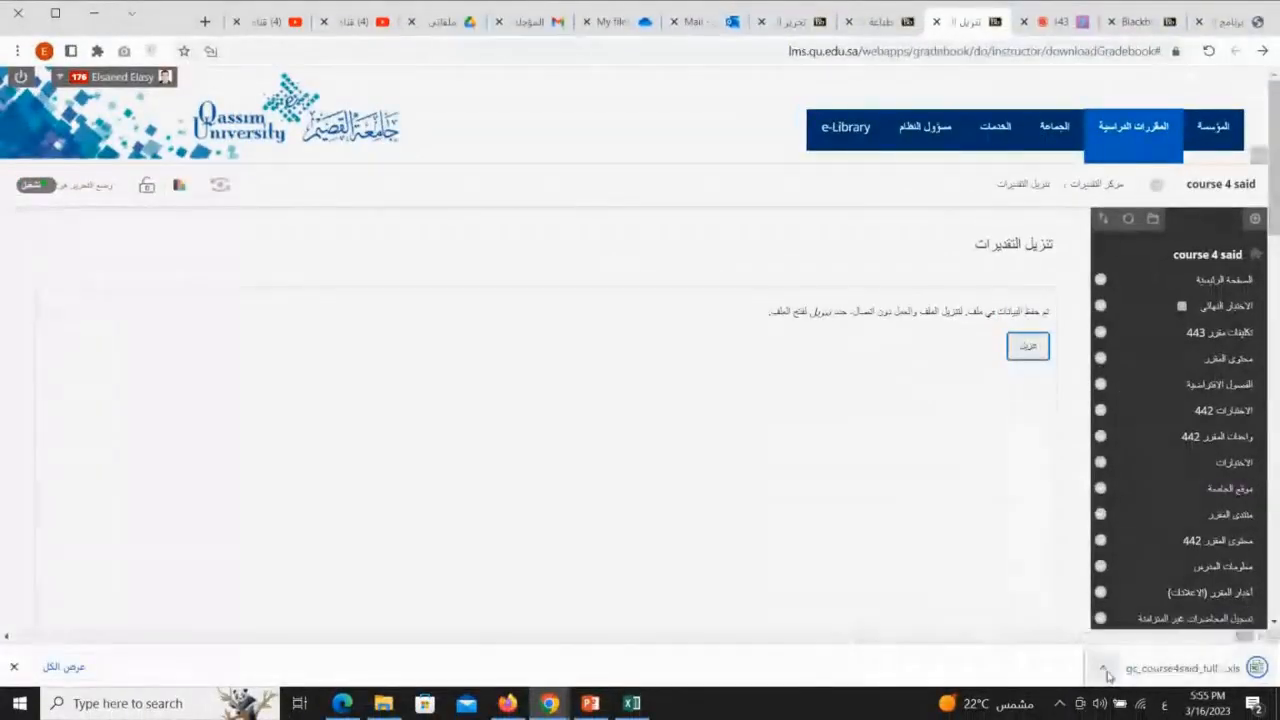
Show the downloaded grade center file in its Downloads folder
{"action": "left_click", "coordinate": [1105, 670]}
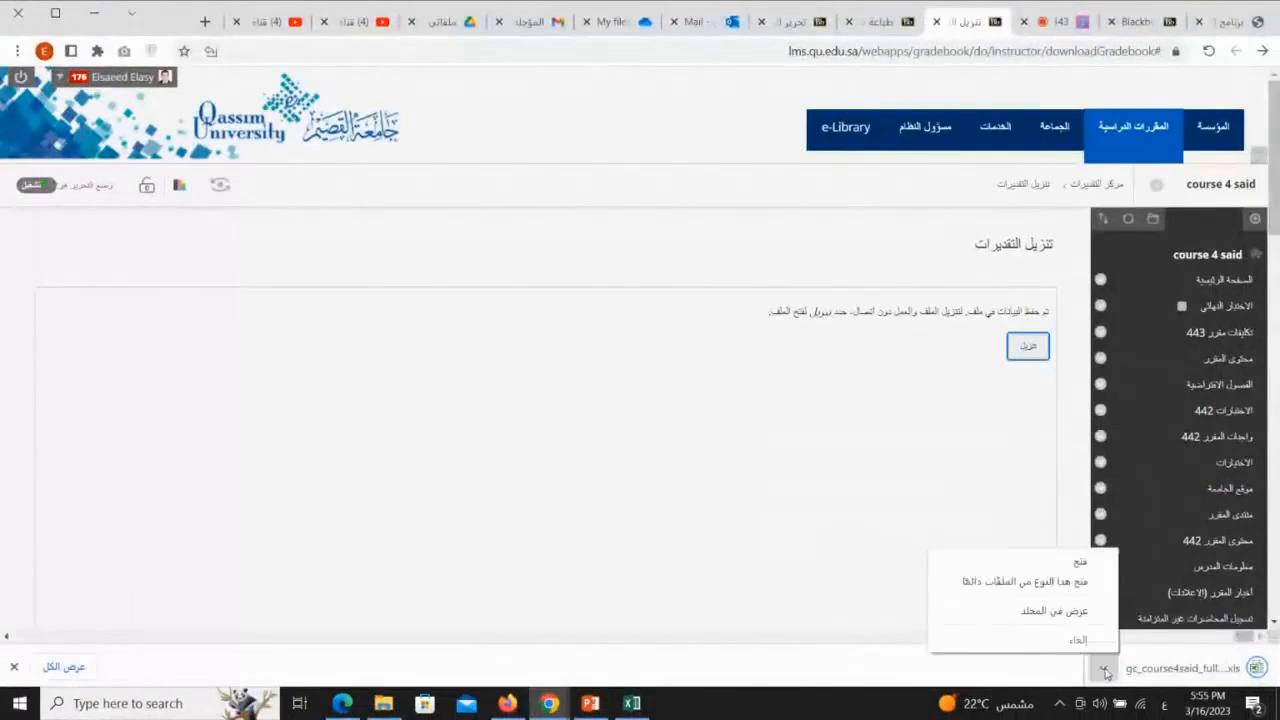
{"action": "left_click", "coordinate": [1062, 618]}
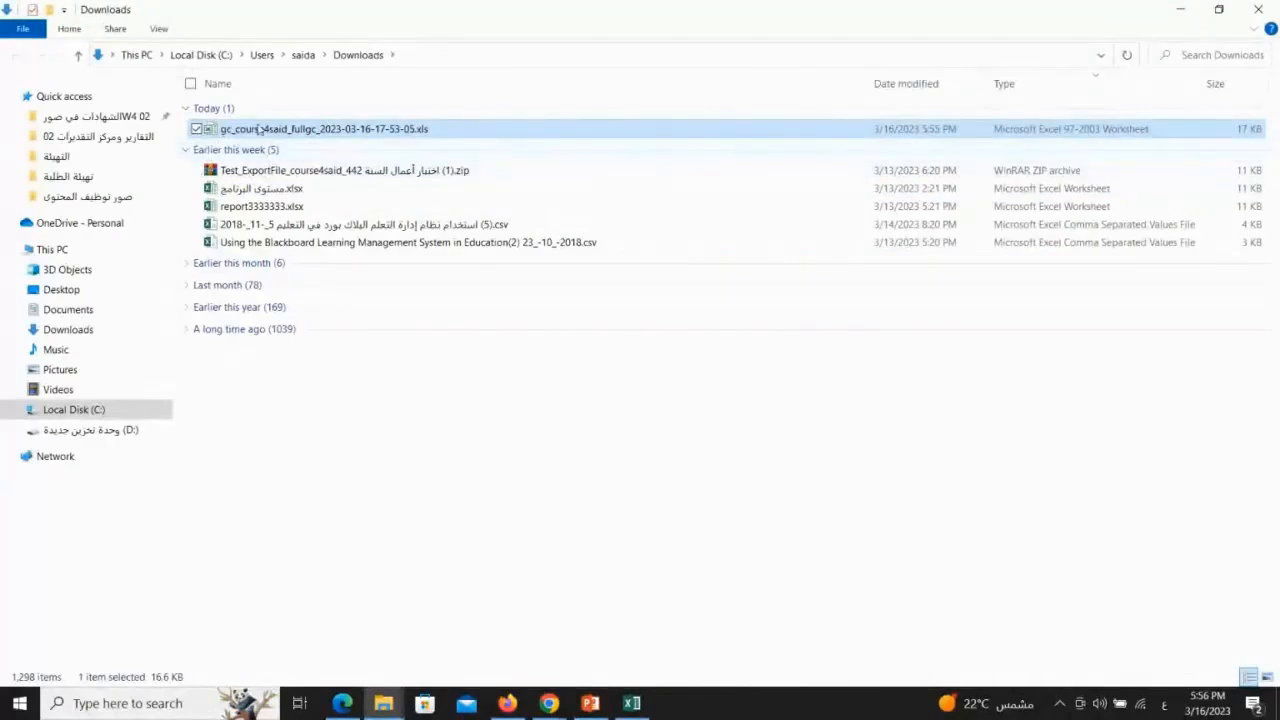
{"action": "left_click", "coordinate": [220, 149]}
{"action": "left_click", "coordinate": [185, 149]}
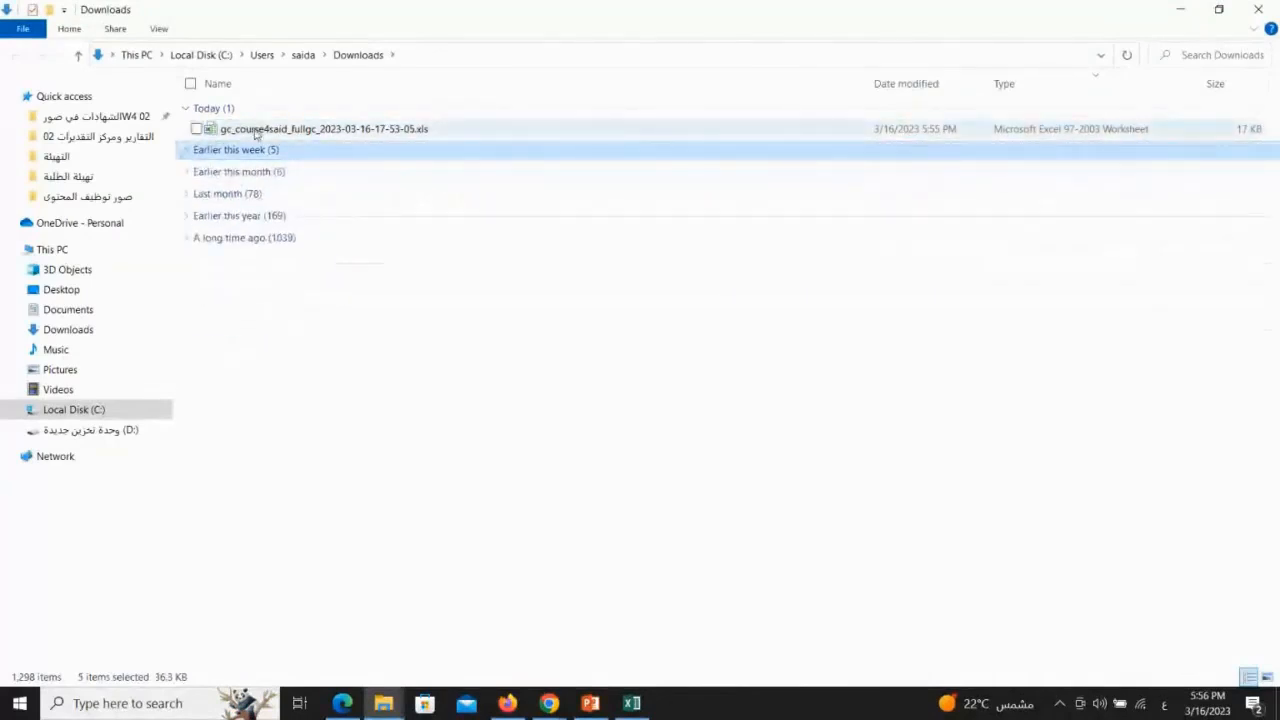
{"action": "key", "text": "ctrl+1"}
{"action": "left_click_drag", "start_coordinate": [189, 142], "coordinate": [625, 141]}
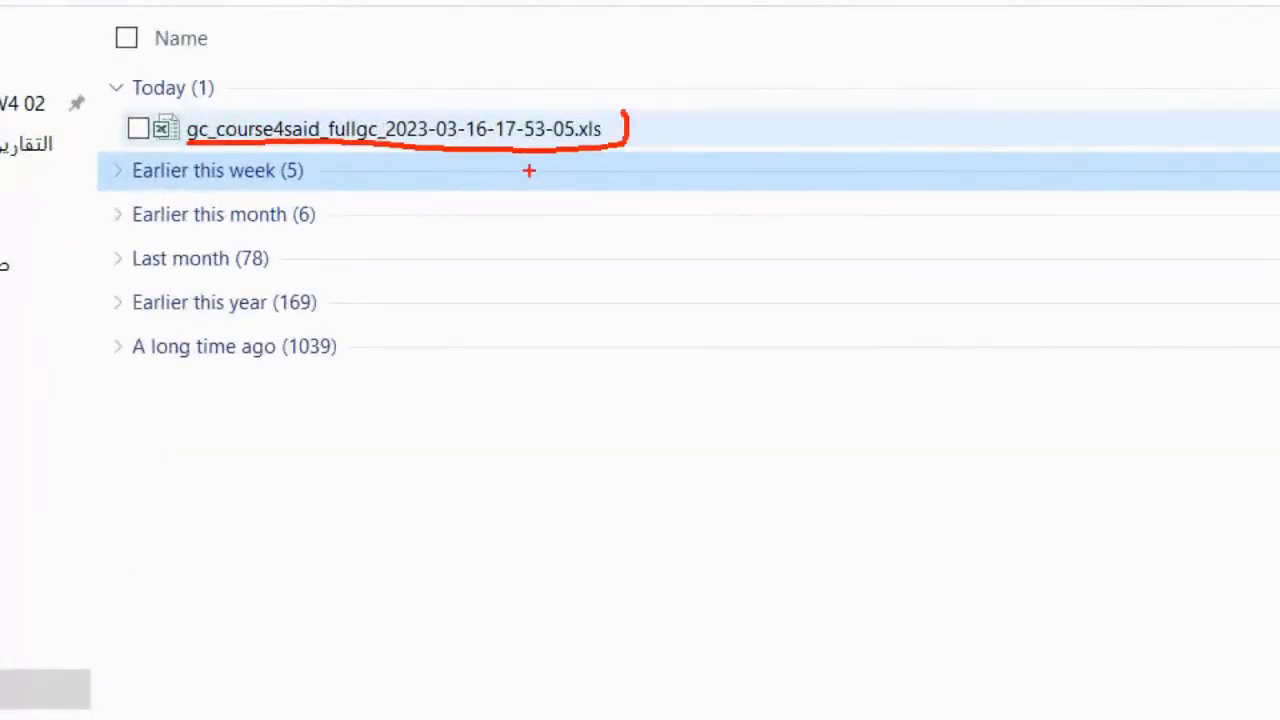
{"action": "key", "text": "Escape"}
{"action": "double_click", "coordinate": [326, 131]}
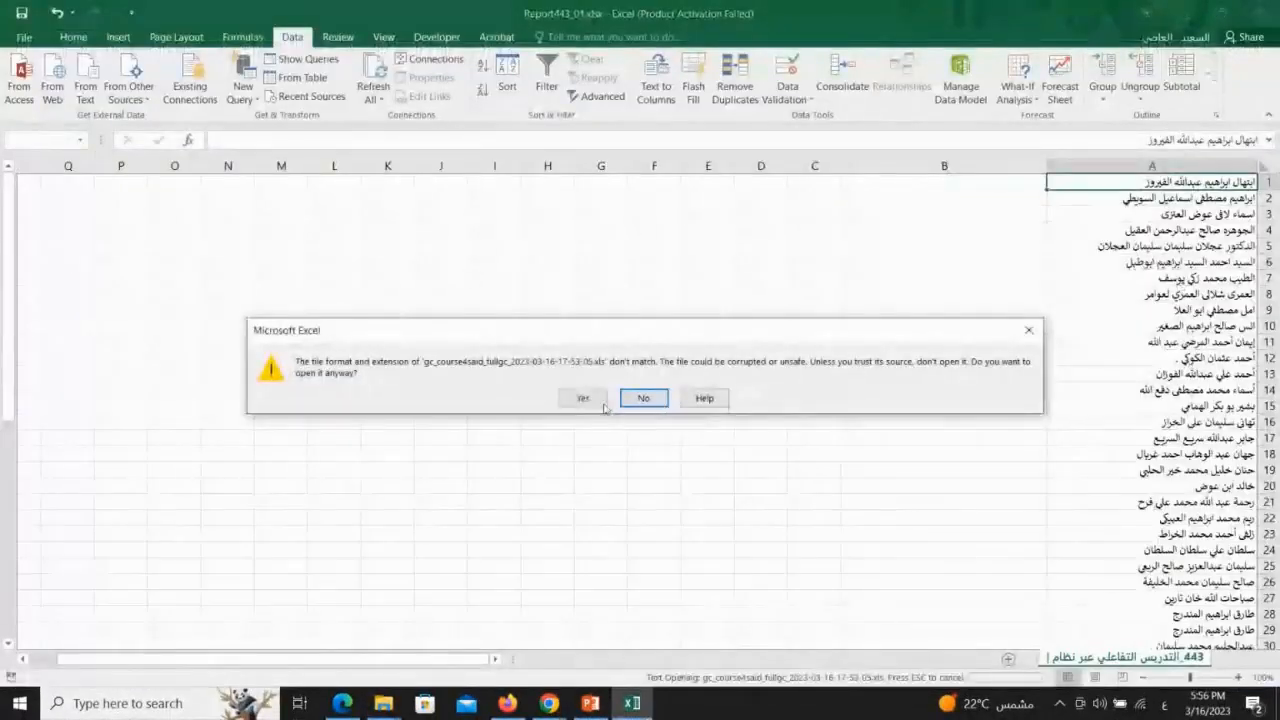
{"action": "left_click", "coordinate": [584, 396]}
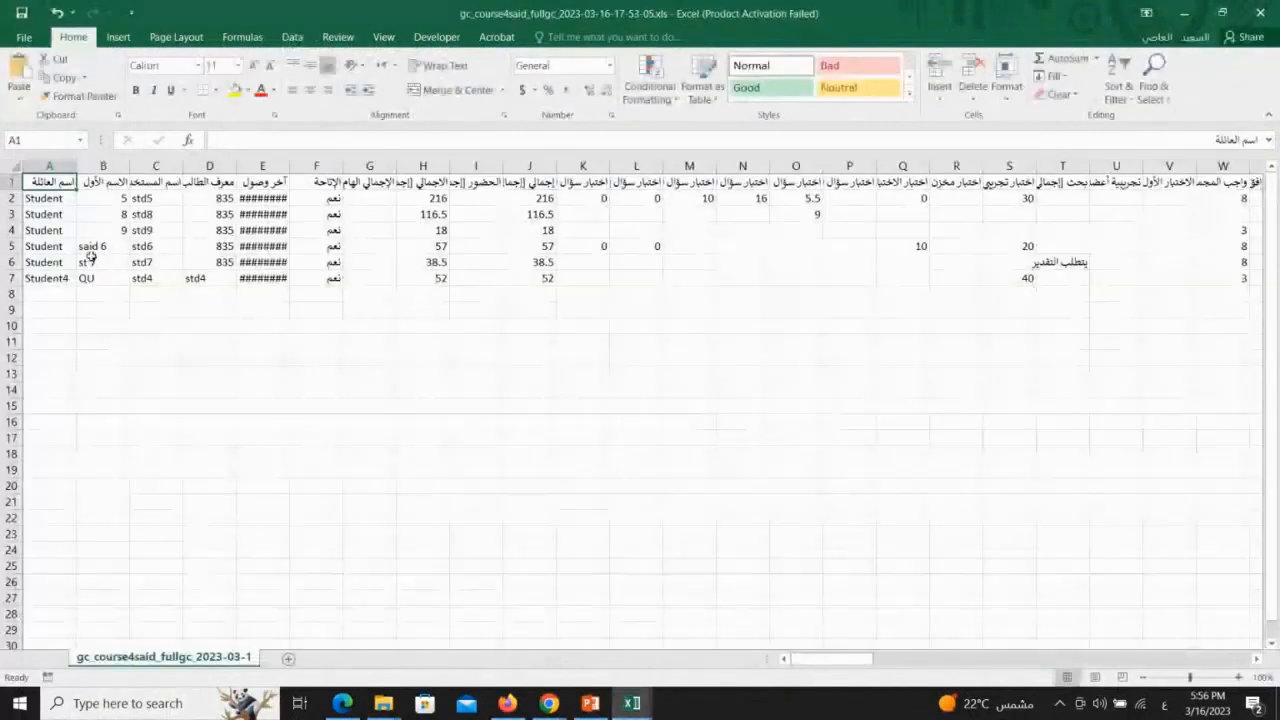
Examine the downloaded sheet's student information columns and test score columns
{"action": "mouse_move", "coordinate": [160, 158]}
{"action": "left_mouse_down"}
{"action": "mouse_move", "coordinate": [30, 300]}
{"action": "mouse_move", "coordinate": [212, 150]}
{"action": "left_mouse_up"}
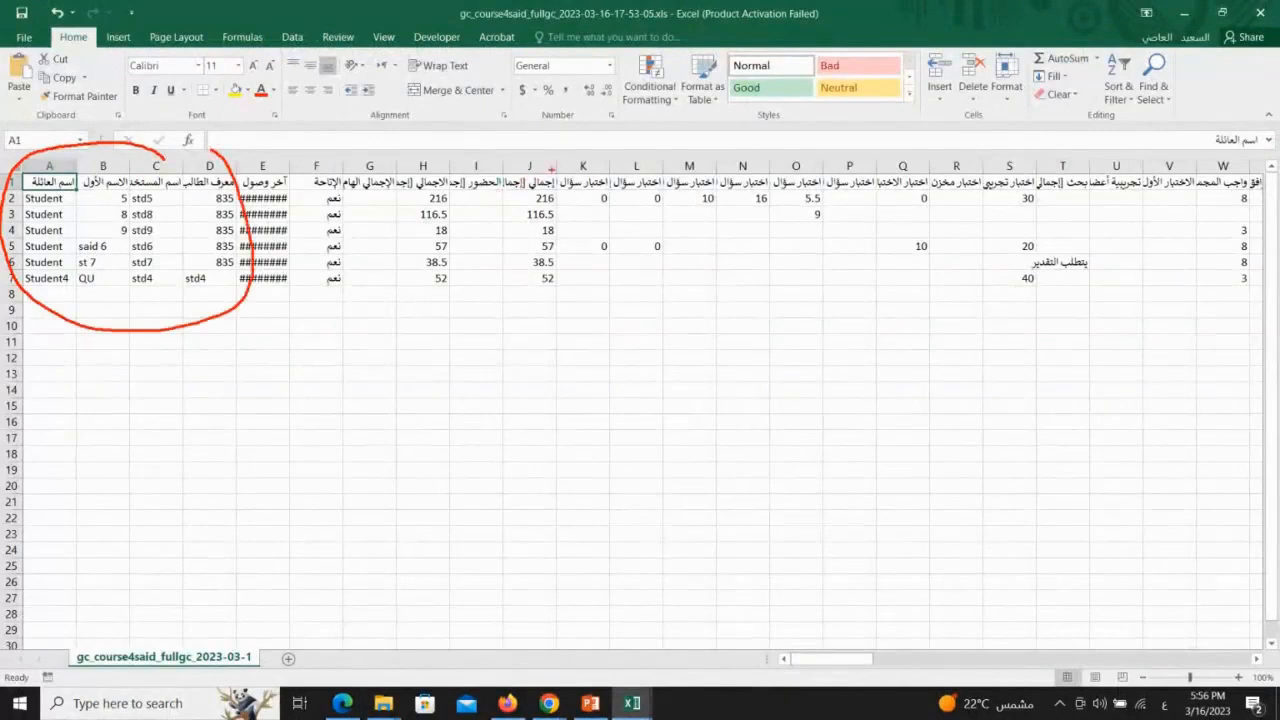
{"action": "left_click_drag", "start_coordinate": [595, 156], "coordinate": [586, 282]}
{"action": "left_click_drag", "start_coordinate": [636, 190], "coordinate": [640, 276]}
{"action": "left_click_drag", "start_coordinate": [698, 204], "coordinate": [700, 280]}
{"action": "left_click_drag", "start_coordinate": [846, 210], "coordinate": [848, 246]}
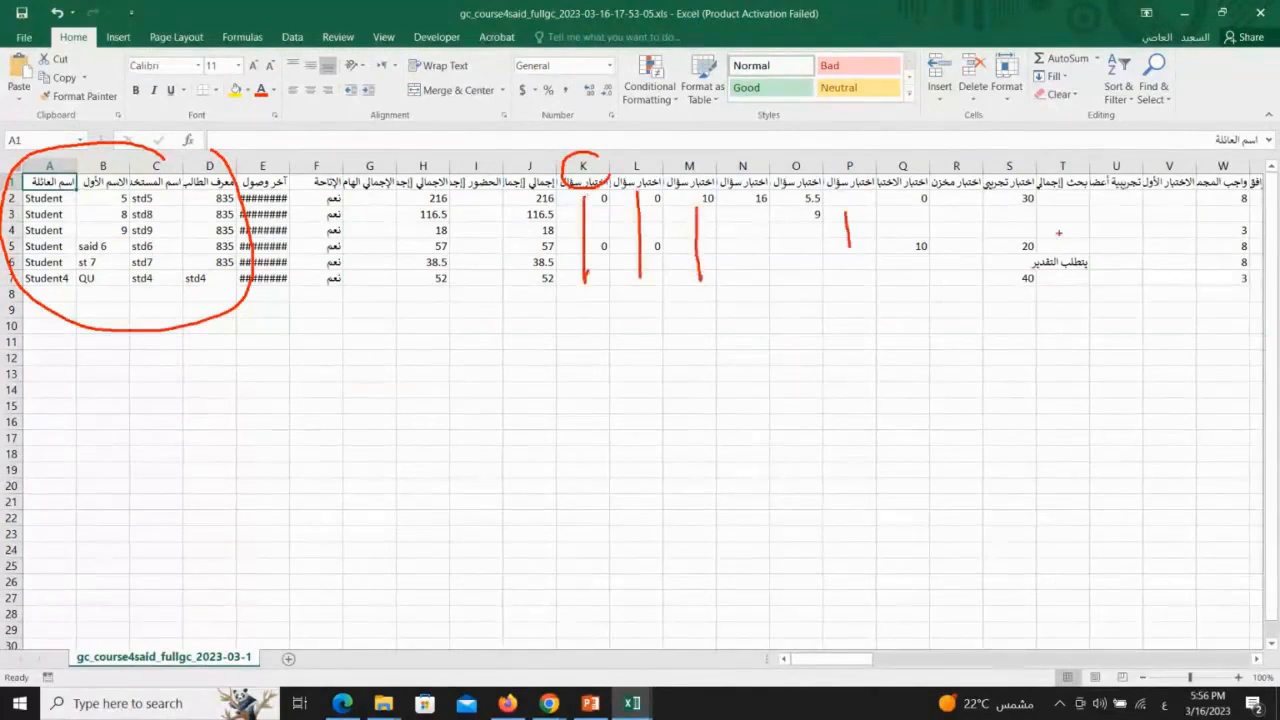
{"action": "mouse_move", "coordinate": [938, 234]}
{"action": "left_mouse_down"}
{"action": "mouse_move", "coordinate": [904, 285]}
{"action": "mouse_move", "coordinate": [971, 258]}
{"action": "left_mouse_up"}
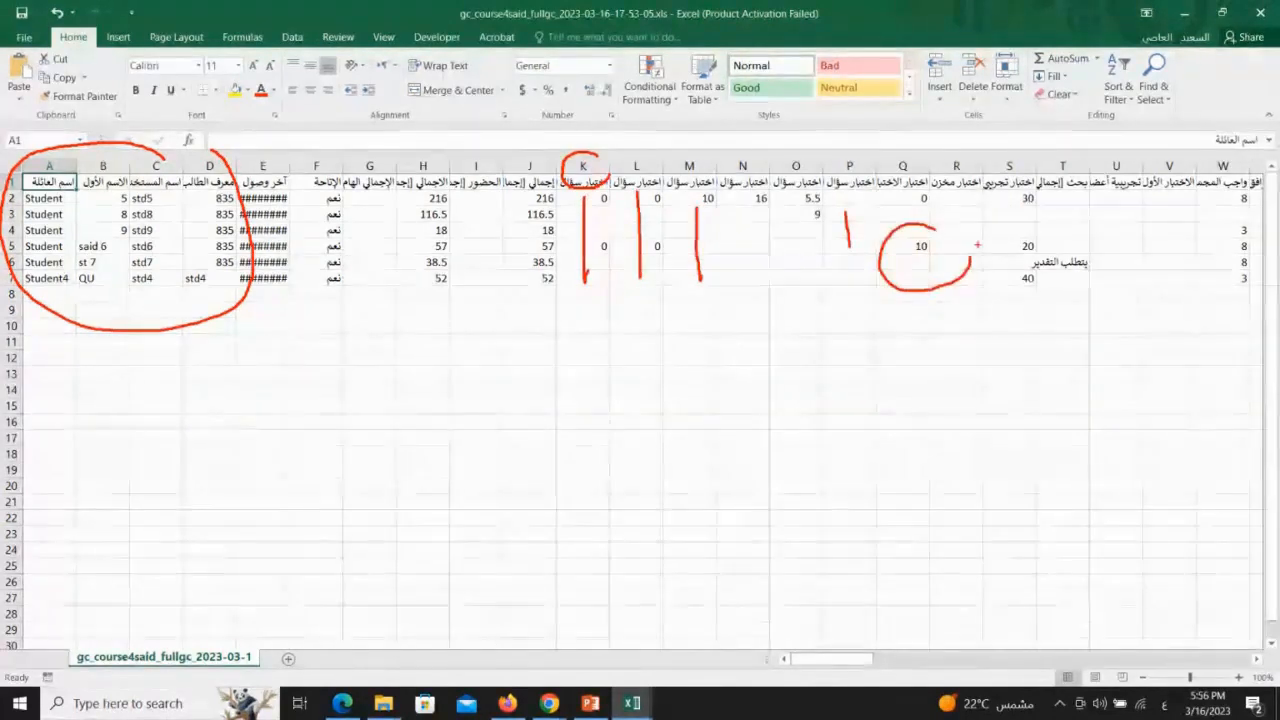
{"action": "key", "text": "Escape"}
Check the participants' messages in the Collaborate session chat
{"action": "left_click", "coordinate": [1184, 13]}
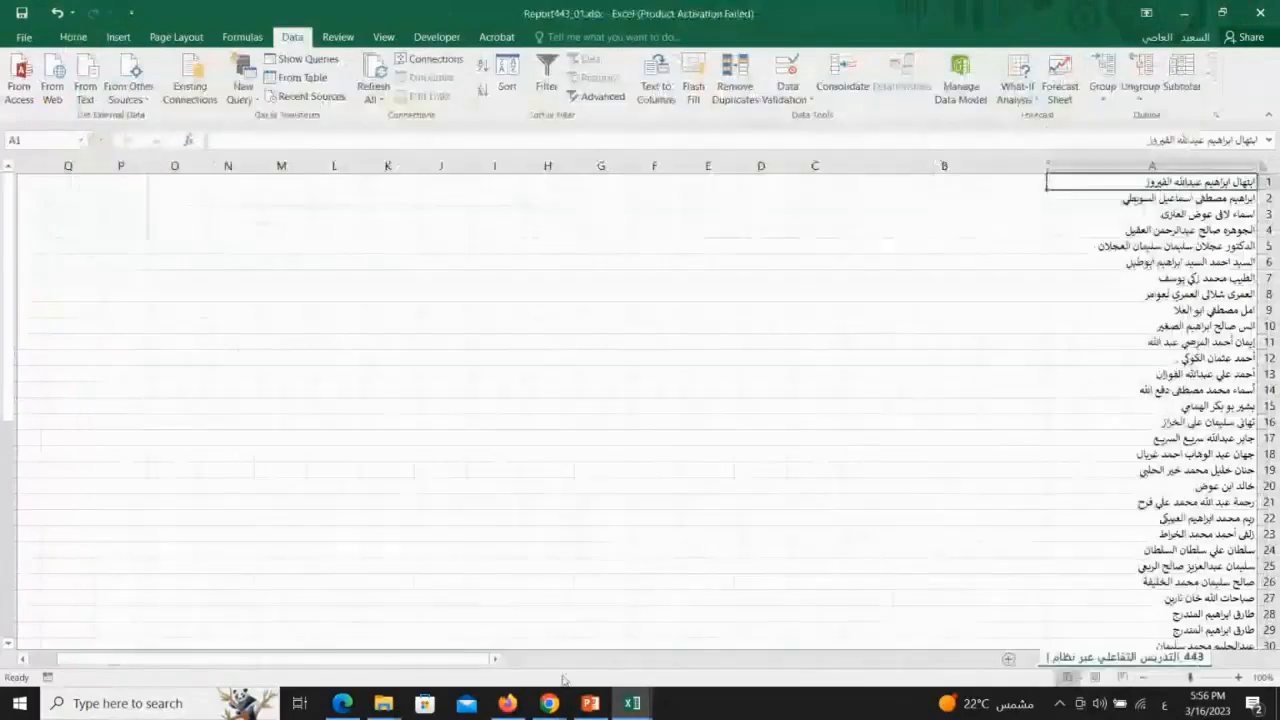
{"action": "left_click", "coordinate": [549, 700]}
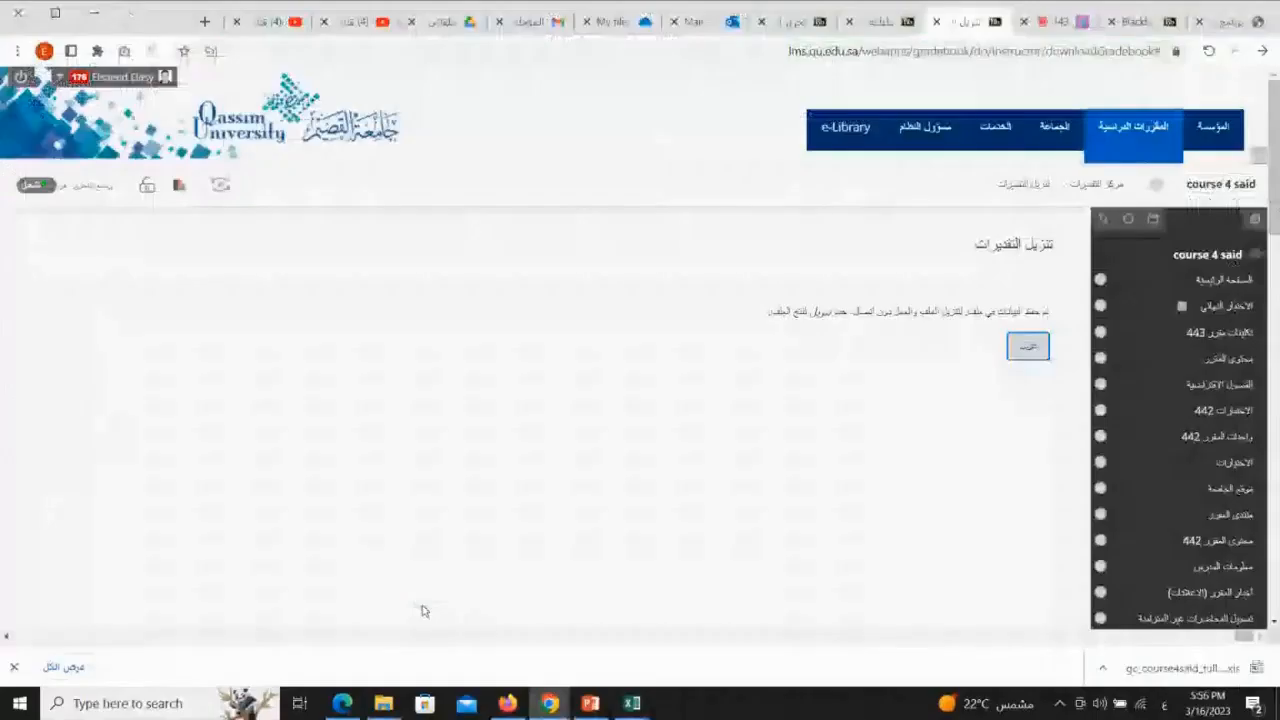
{"action": "left_click", "coordinate": [1054, 21]}
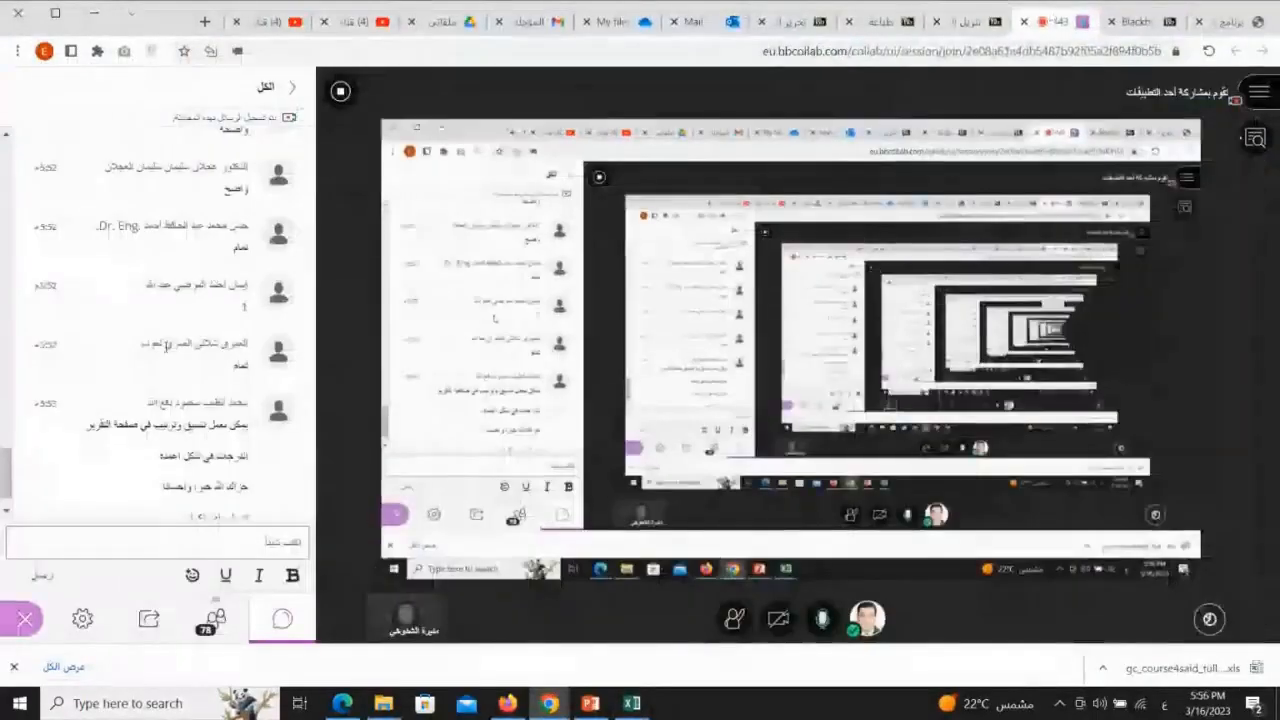
{"action": "scroll", "coordinate": [167, 345], "scroll_direction": "down", "scroll_amount": 1}
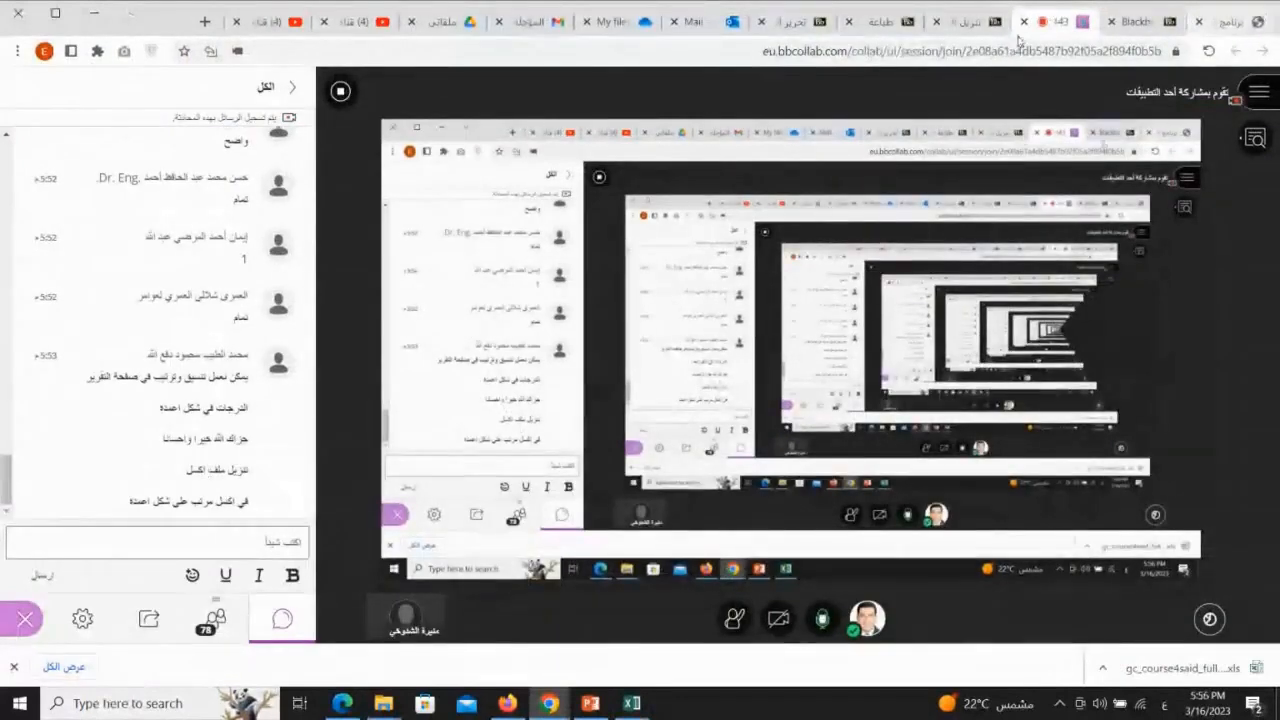
{"action": "left_click", "coordinate": [958, 21]}
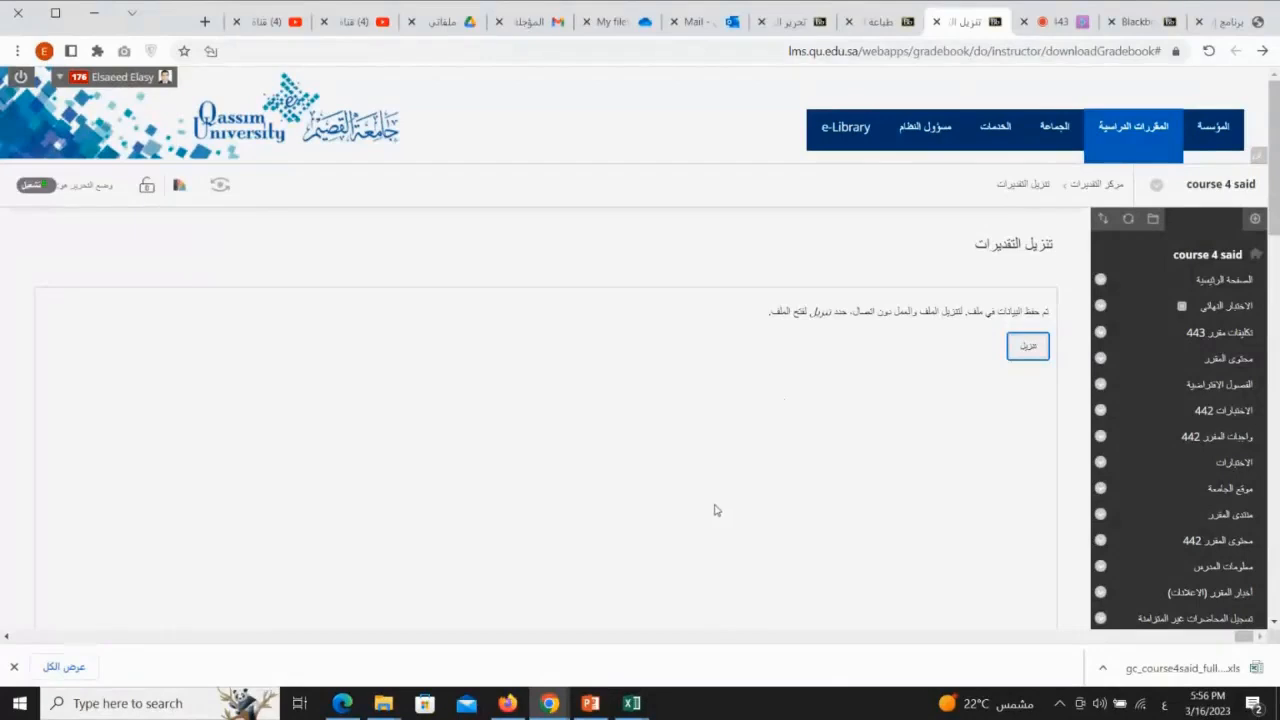
Switch to the Report443_01.xlsx workbook and examine the full names listed in column A
{"action": "left_click", "coordinate": [631, 703]}
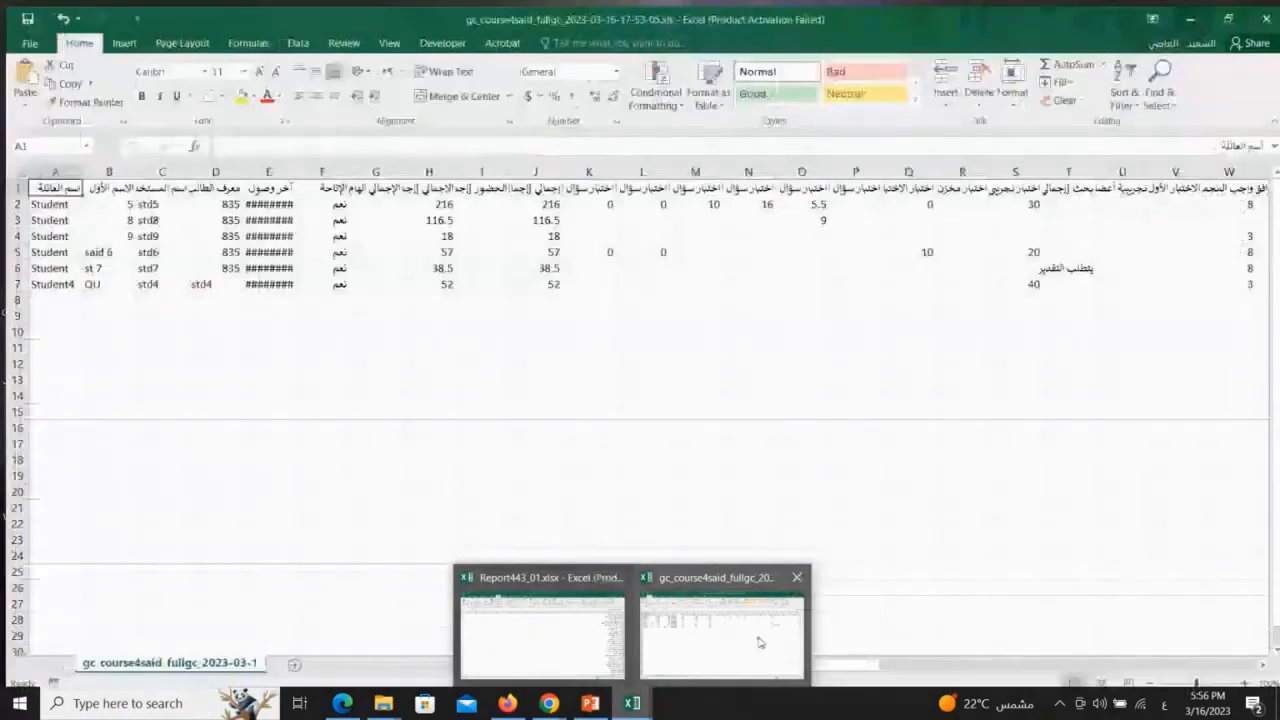
{"action": "left_click", "coordinate": [759, 643]}
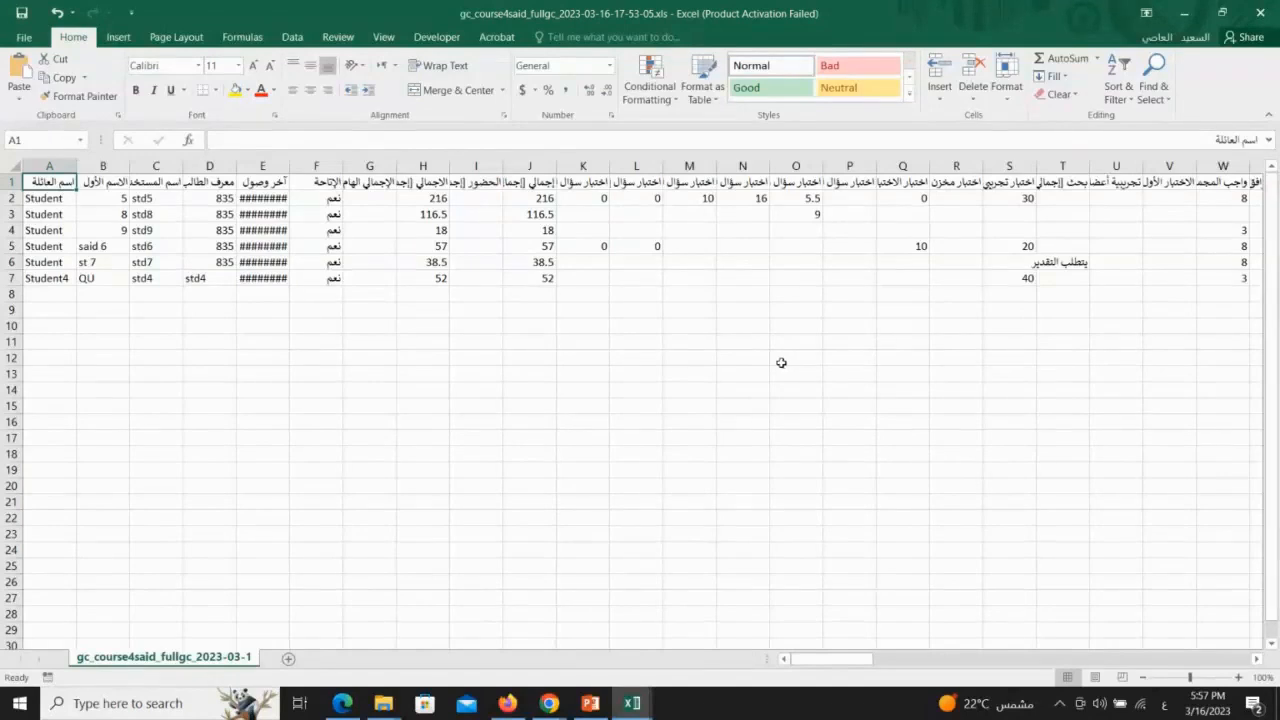
{"action": "mouse_move", "coordinate": [632, 703]}
{"action": "left_click", "coordinate": [548, 620]}
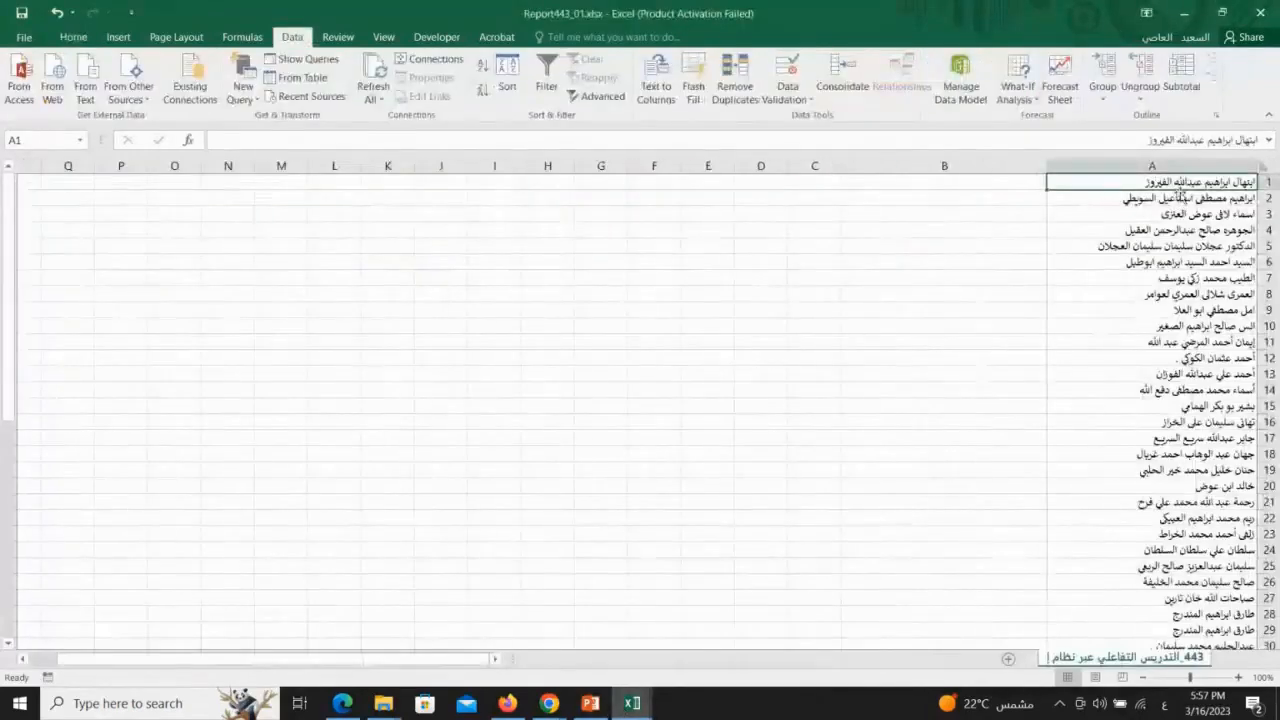
{"action": "left_click", "coordinate": [1197, 160]}
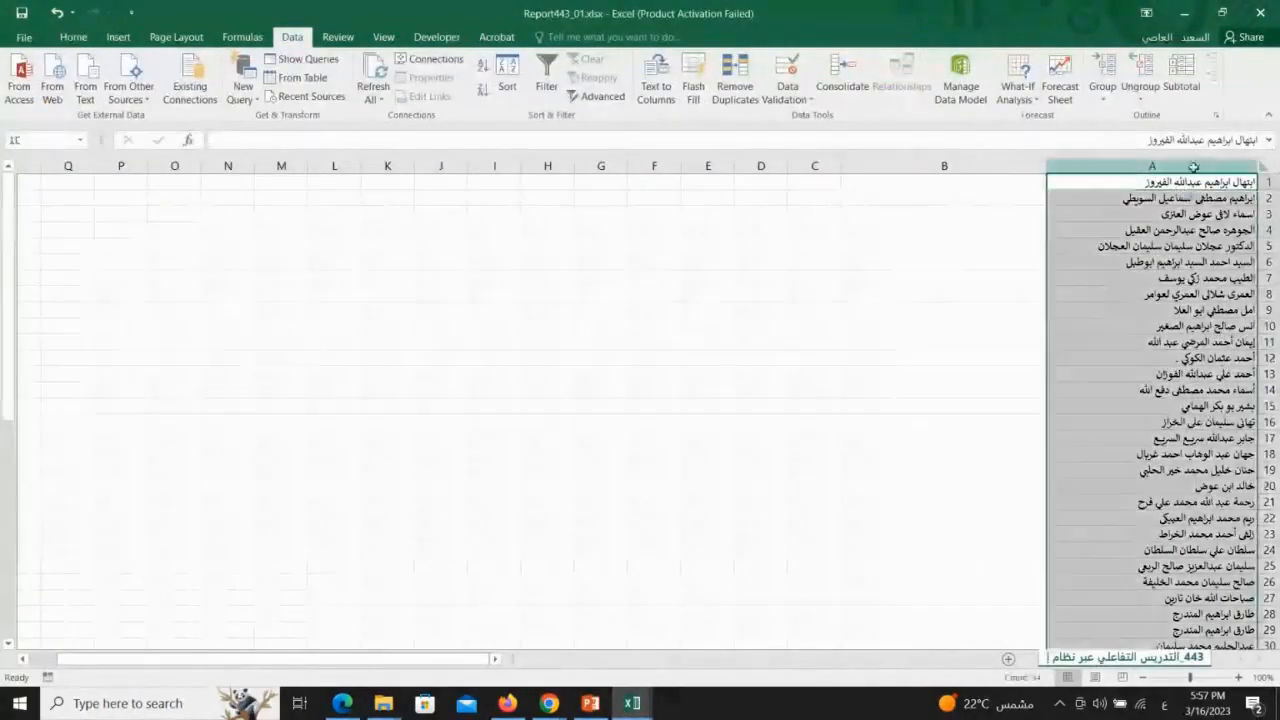
{"action": "left_click", "coordinate": [1180, 278]}
{"action": "left_click", "coordinate": [1186, 166]}
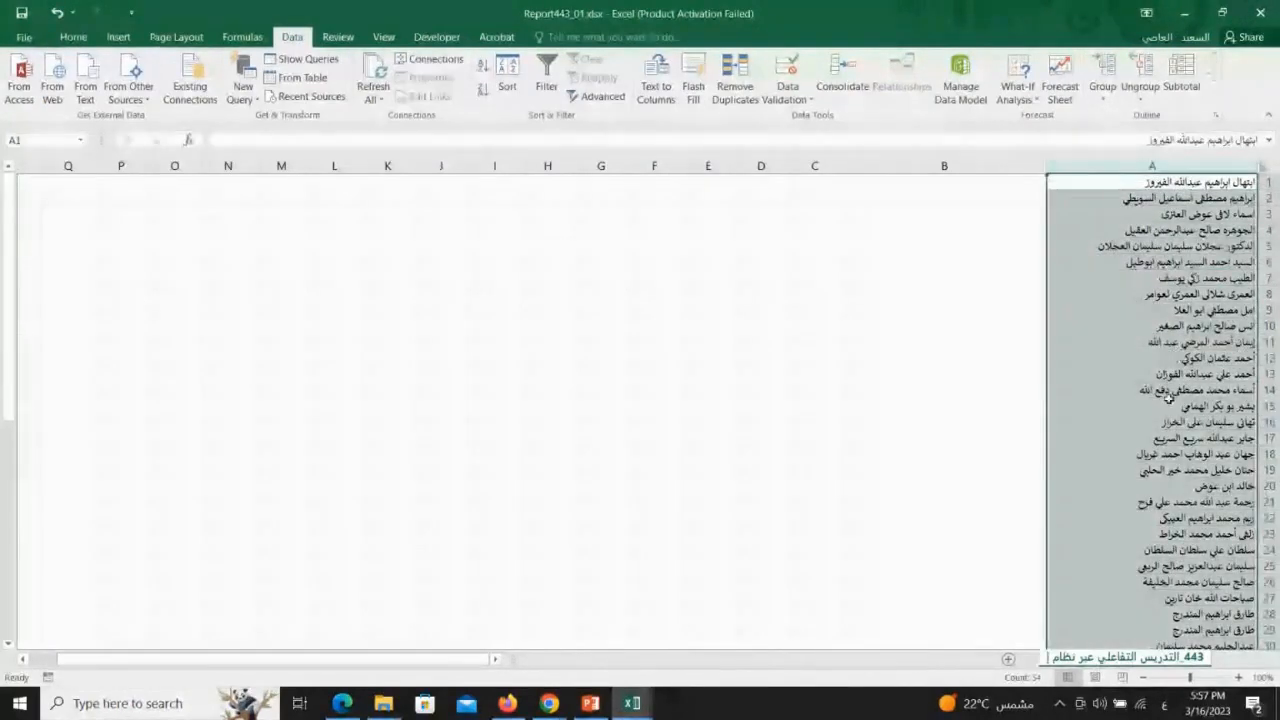
{"action": "left_click", "coordinate": [832, 276]}
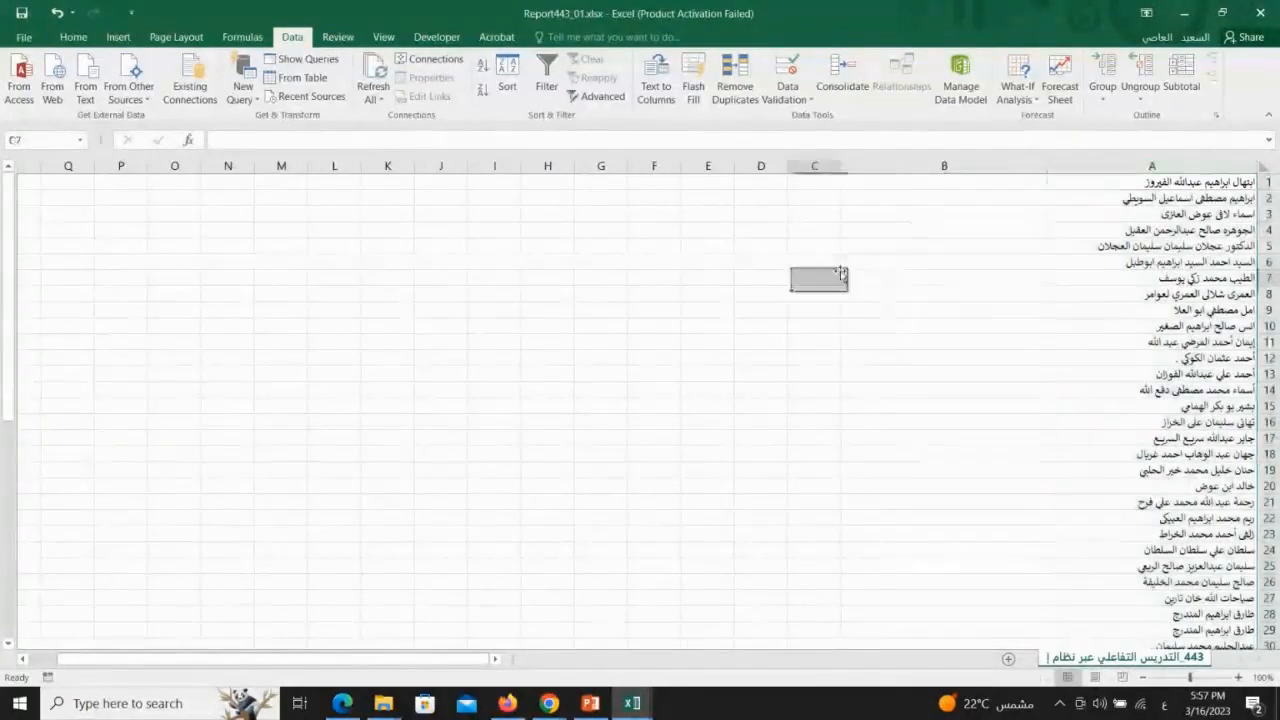
{"action": "left_click", "coordinate": [1175, 166]}
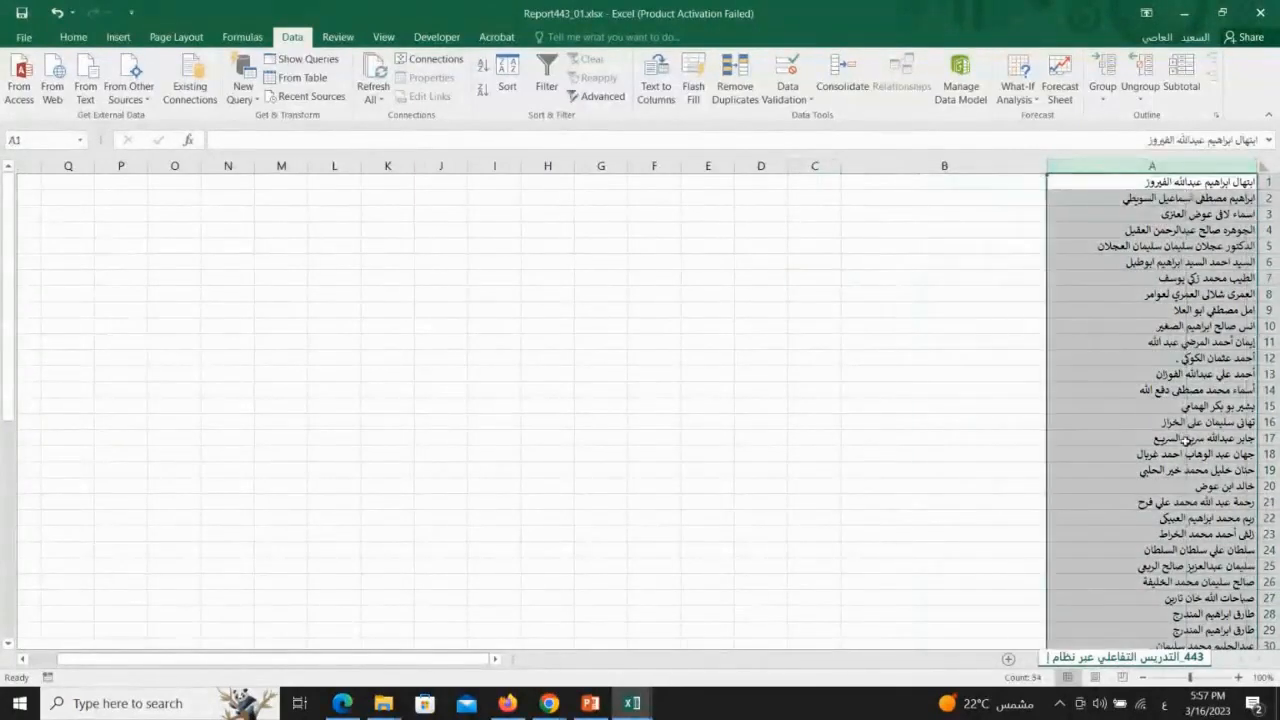
{"action": "scroll", "coordinate": [1185, 438], "scroll_direction": "down", "scroll_amount": 11}
{"action": "scroll", "coordinate": [1185, 440], "scroll_direction": "up", "scroll_amount": 11}
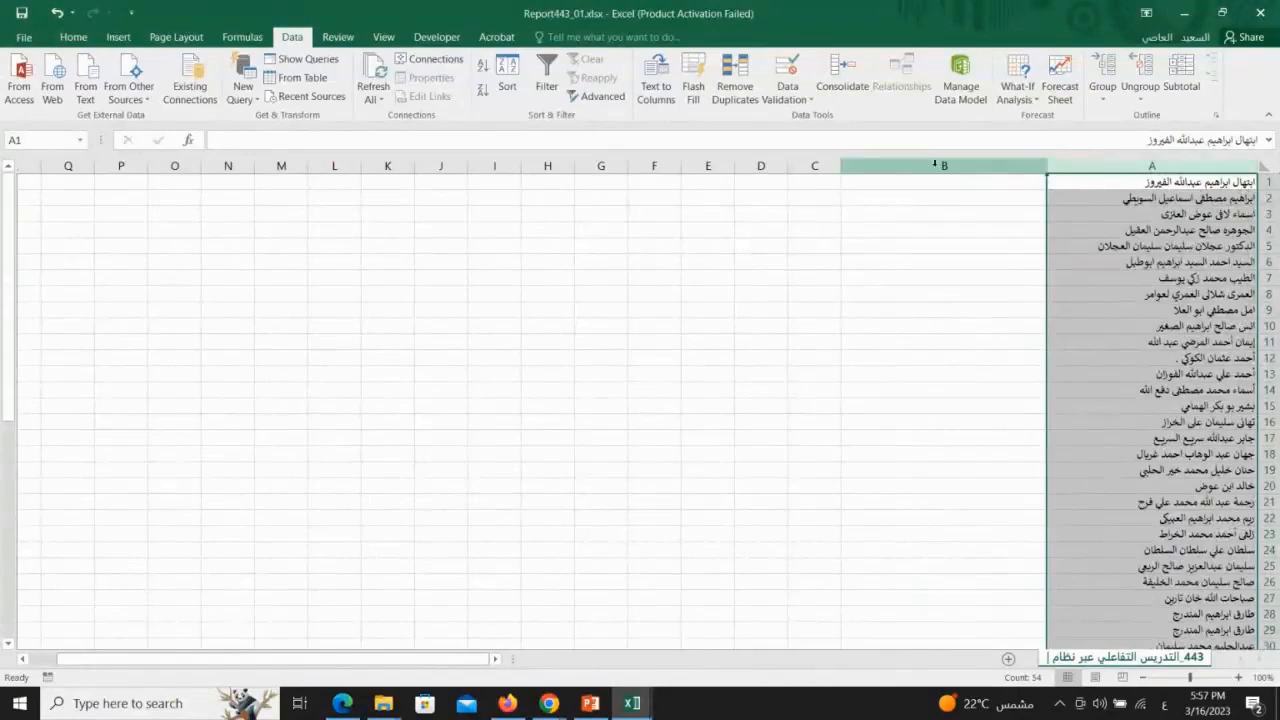
{"action": "left_click", "coordinate": [944, 166]}
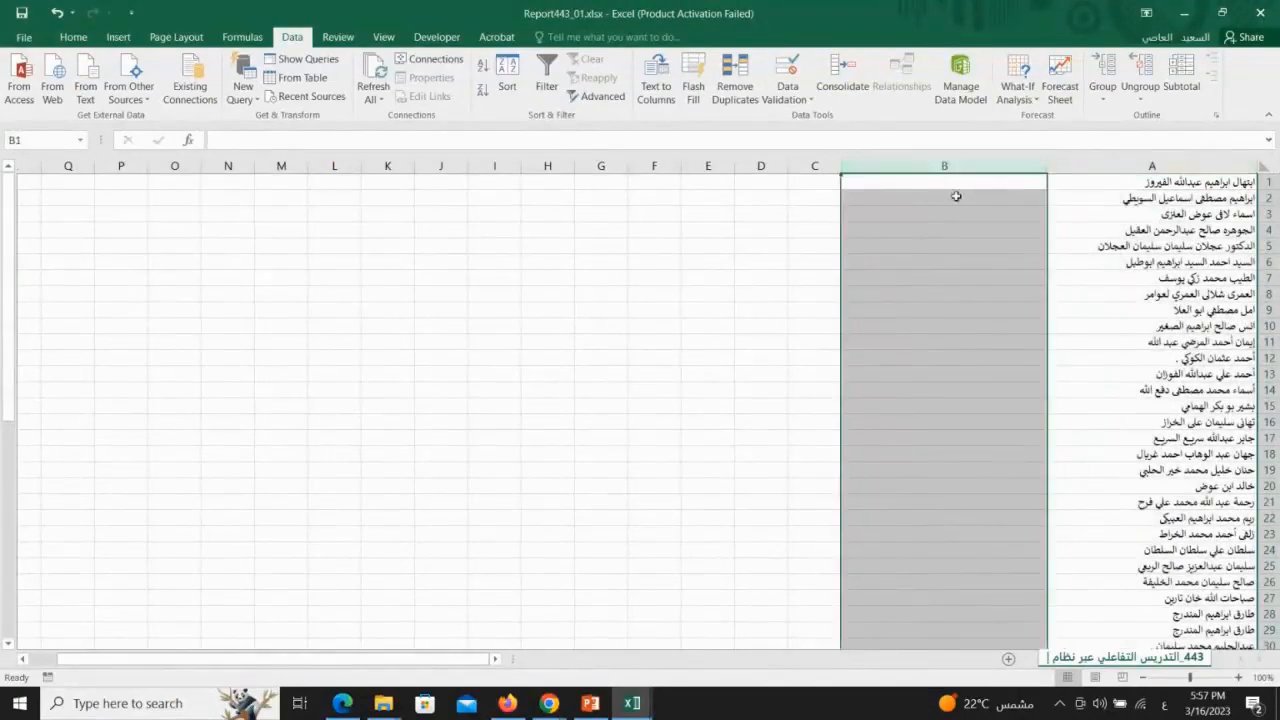
{"action": "left_click", "coordinate": [954, 186]}
{"action": "left_click", "coordinate": [1238, 183]}
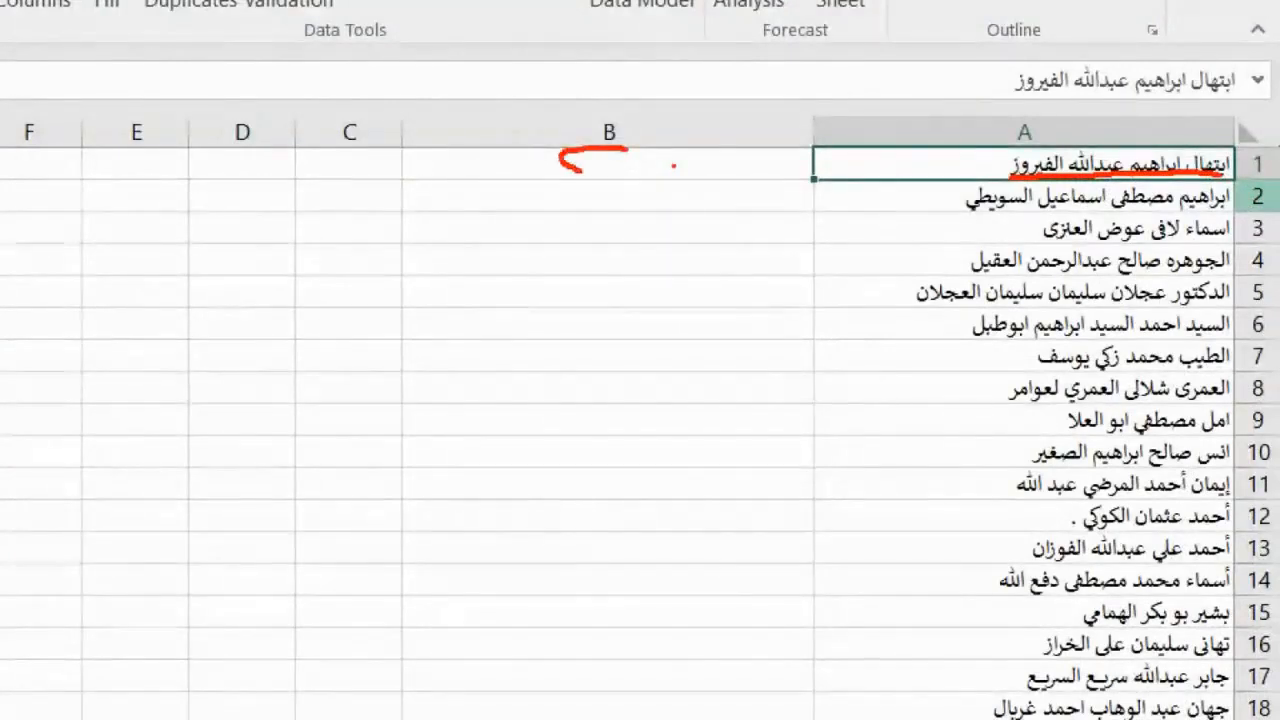
Enter the first student's first name in cell B1, beside the full name
{"action": "mouse_move", "coordinate": [622, 187]}
{"action": "left_mouse_down"}
{"action": "mouse_move", "coordinate": [598, 217]}
{"action": "mouse_move", "coordinate": [632, 188]}
{"action": "mouse_move", "coordinate": [622, 227]}
{"action": "left_mouse_up"}
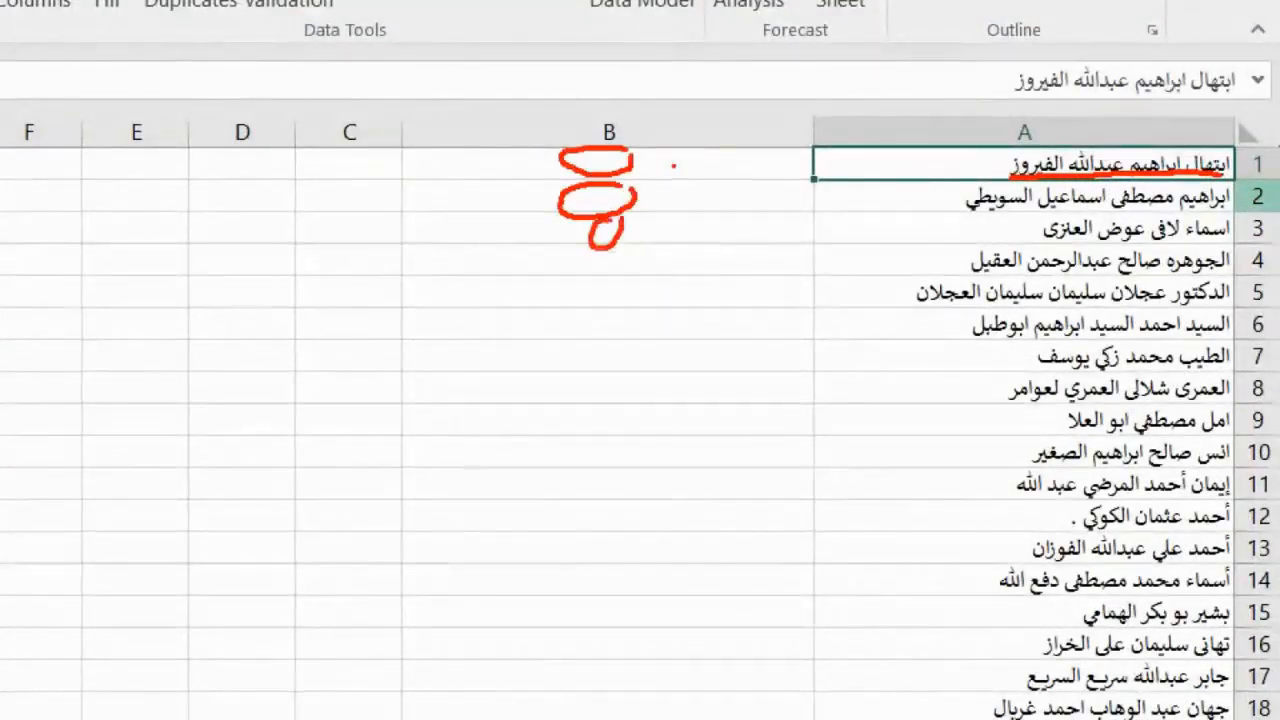
{"action": "mouse_move", "coordinate": [345, 153]}
{"action": "left_mouse_down"}
{"action": "mouse_move", "coordinate": [366, 186]}
{"action": "mouse_move", "coordinate": [367, 157]}
{"action": "left_mouse_up"}
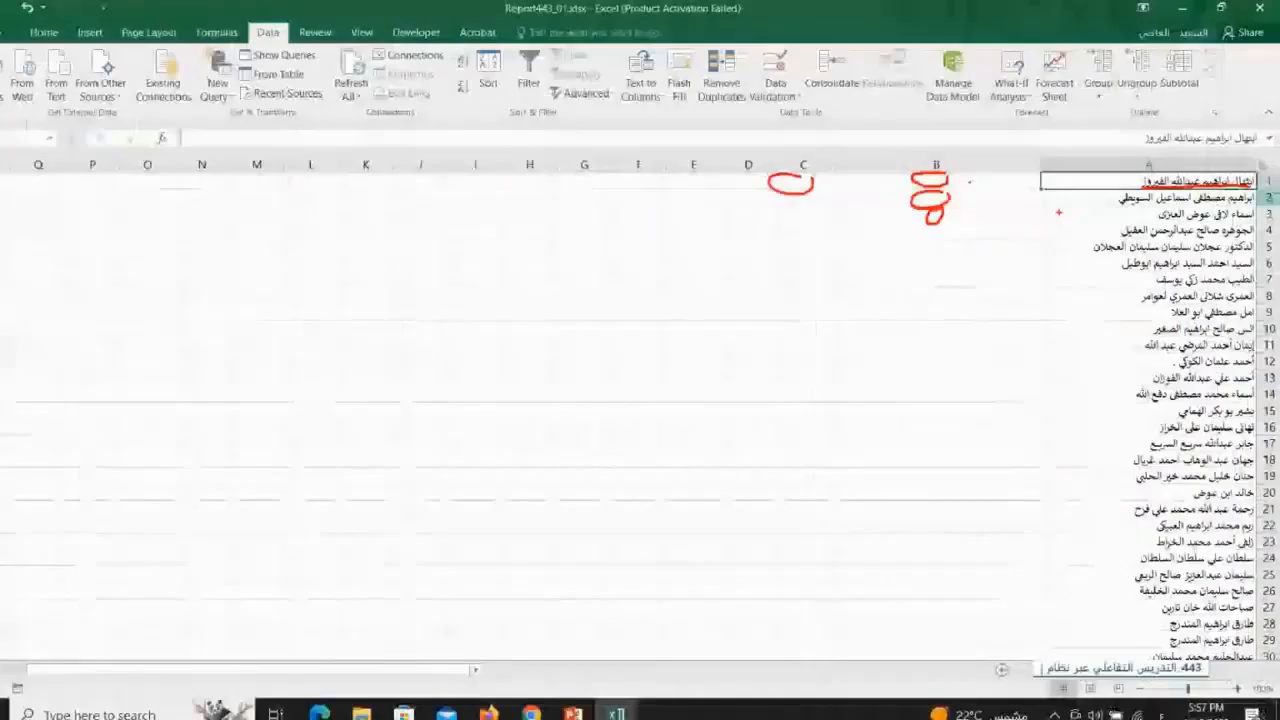
{"action": "left_click", "coordinate": [975, 186]}
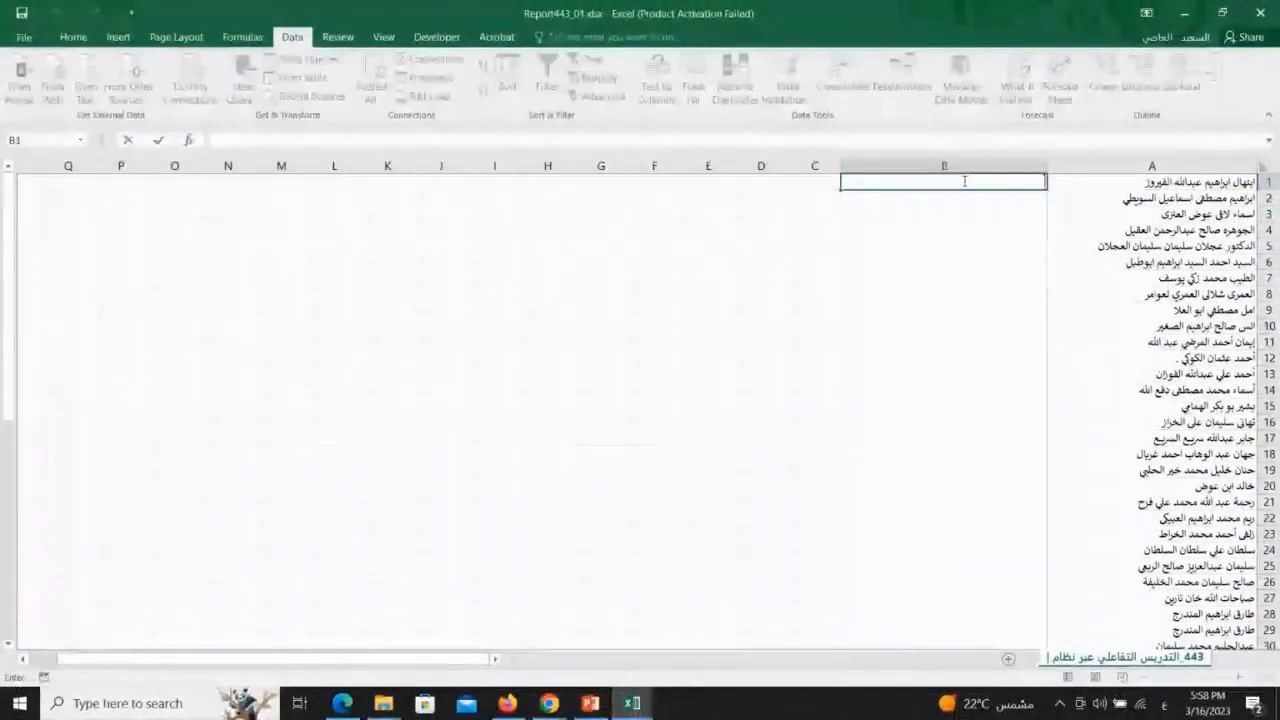
{"action": "type", "text": "ابتهال"}
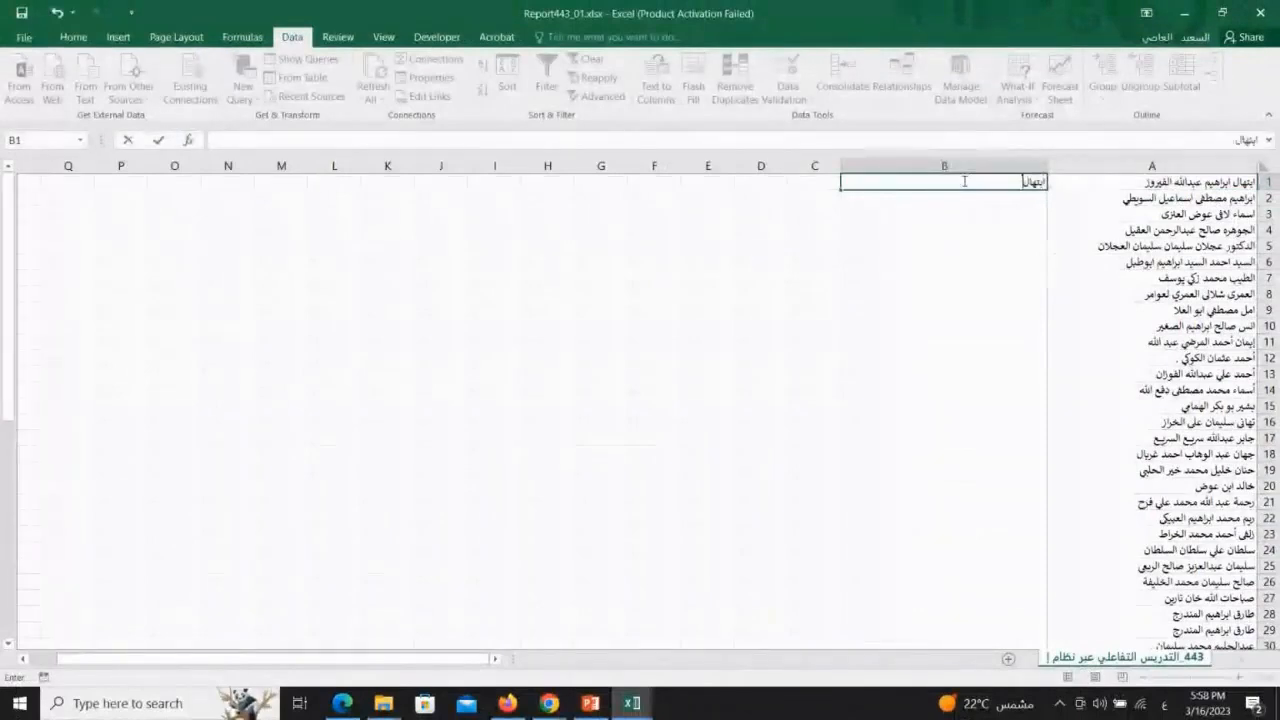
Center the text in cell B1
{"action": "left_click", "coordinate": [1000, 262]}
{"action": "left_click", "coordinate": [1008, 198]}
{"action": "left_click", "coordinate": [1013, 182]}
{"action": "left_click", "coordinate": [73, 37]}
{"action": "left_click", "coordinate": [311, 92]}
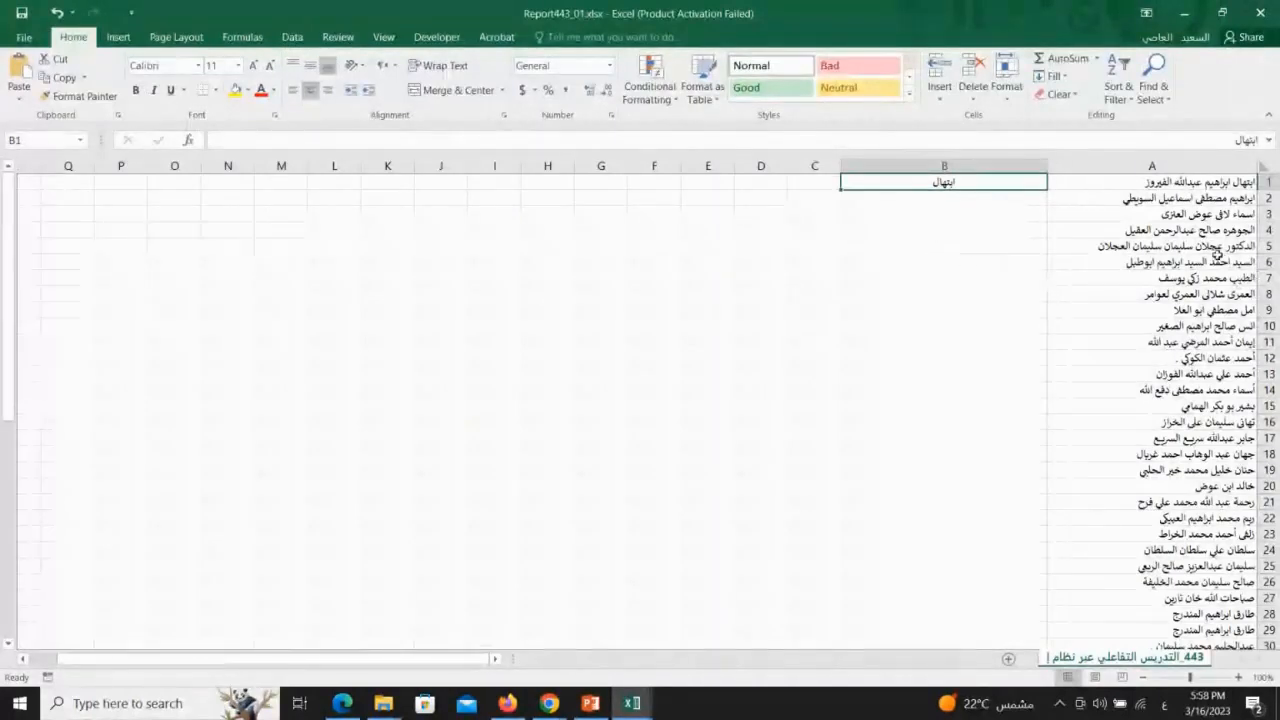
Compare the first name in cell B1 with the full name in cell A1
{"action": "left_click", "coordinate": [959, 200]}
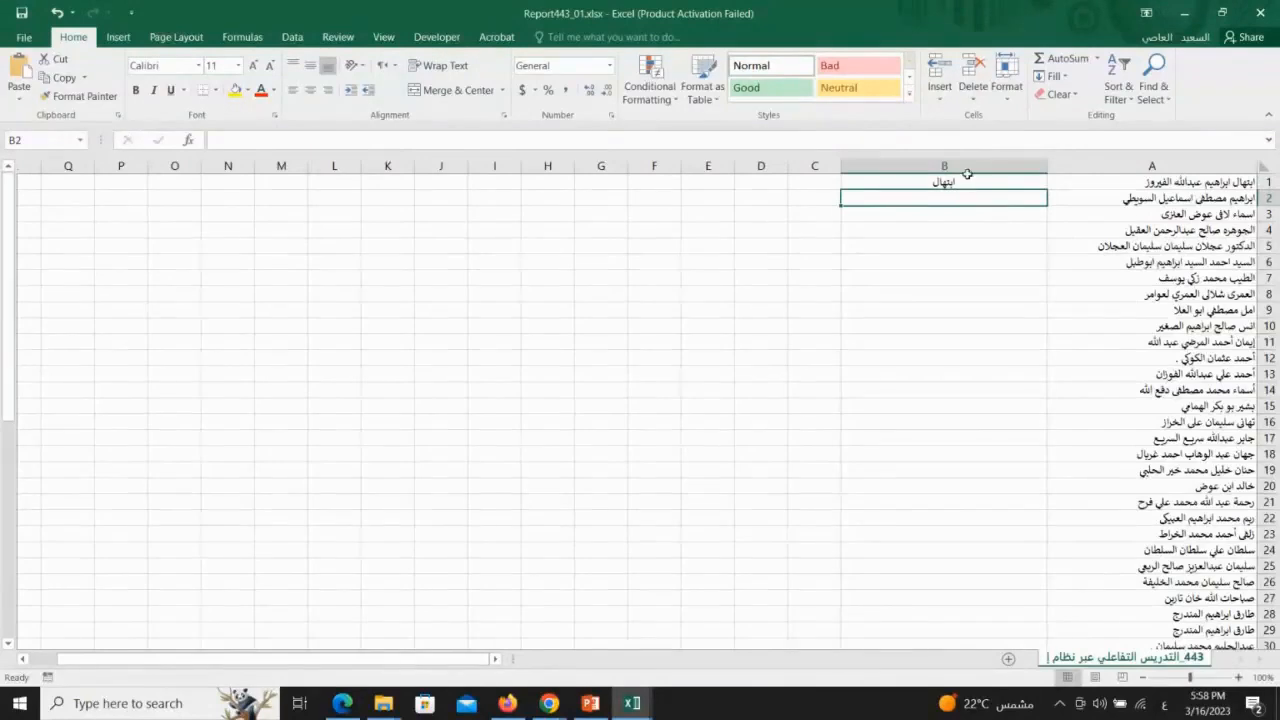
{"action": "left_click", "coordinate": [958, 165]}
{"action": "left_click", "coordinate": [944, 196]}
{"action": "left_click", "coordinate": [944, 182]}
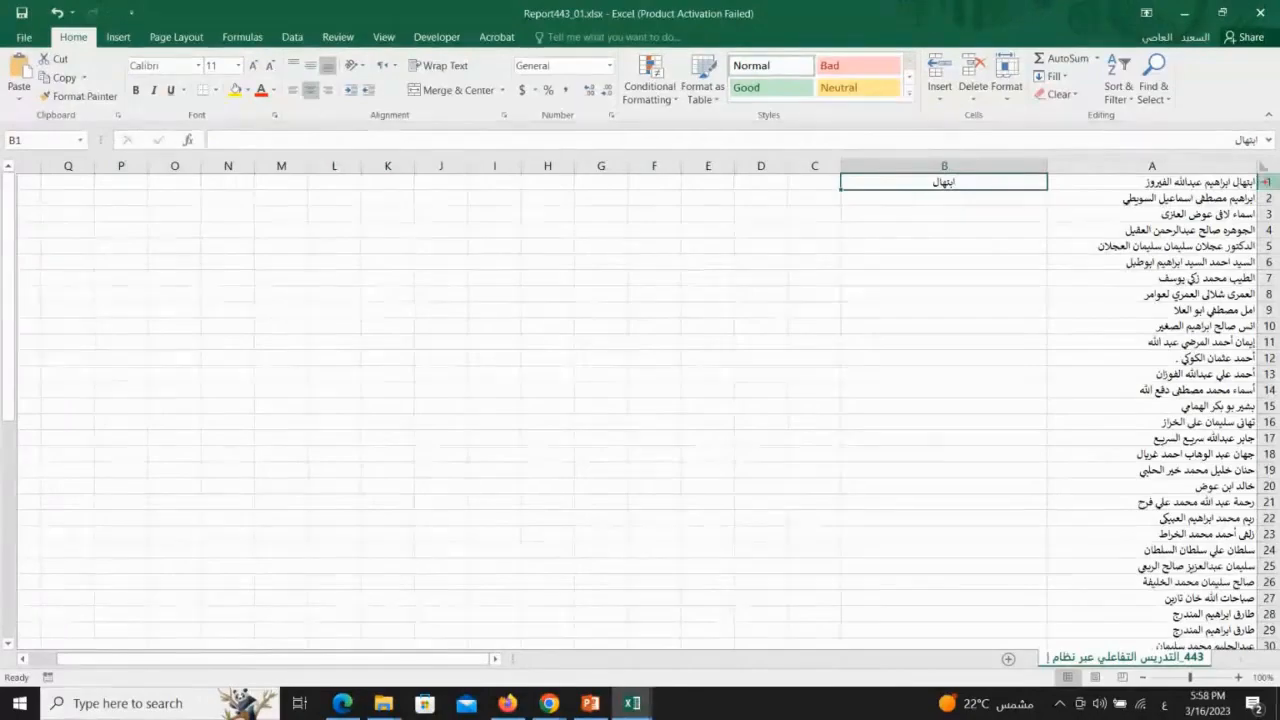
{"action": "key", "text": "ctrl+1"}
{"action": "left_click", "coordinate": [1249, 180]}
{"action": "left_click_drag", "start_coordinate": [1229, 195], "coordinate": [1188, 193]}
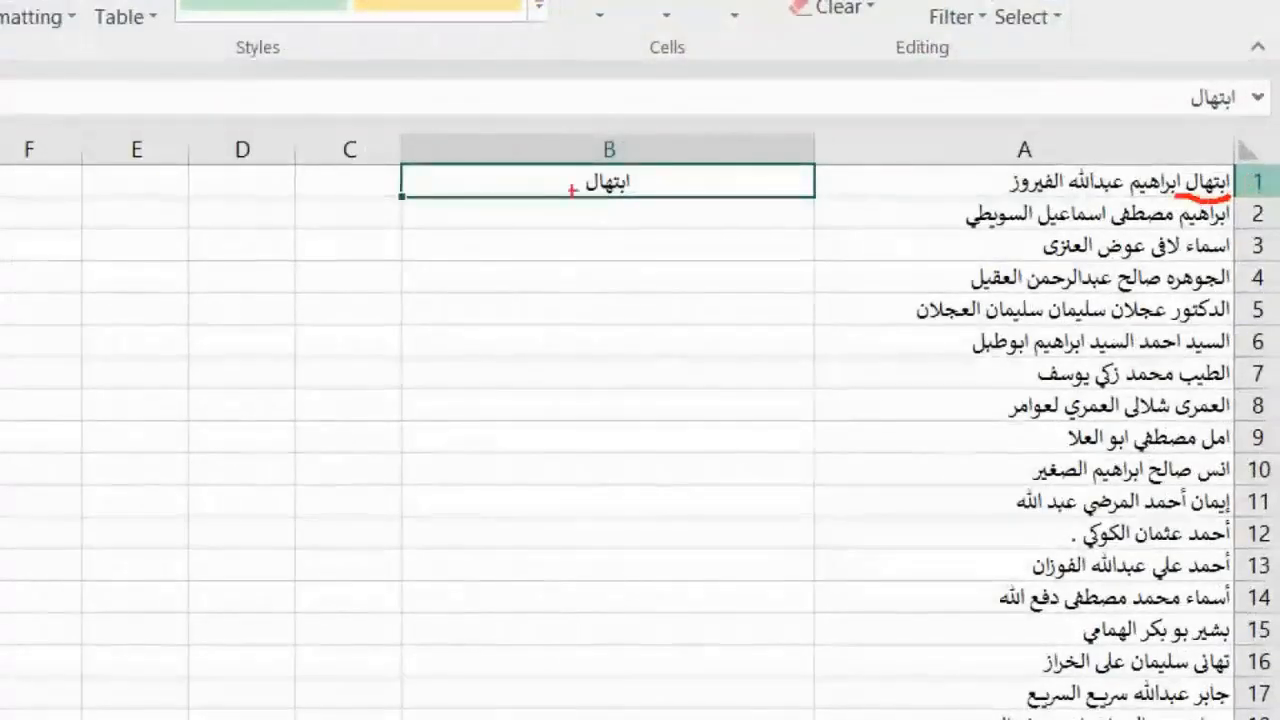
{"action": "mouse_move", "coordinate": [630, 162]}
{"action": "left_mouse_down"}
{"action": "mouse_move", "coordinate": [616, 203]}
{"action": "mouse_move", "coordinate": [628, 184]}
{"action": "left_mouse_up"}
{"action": "key", "text": "Escape"}
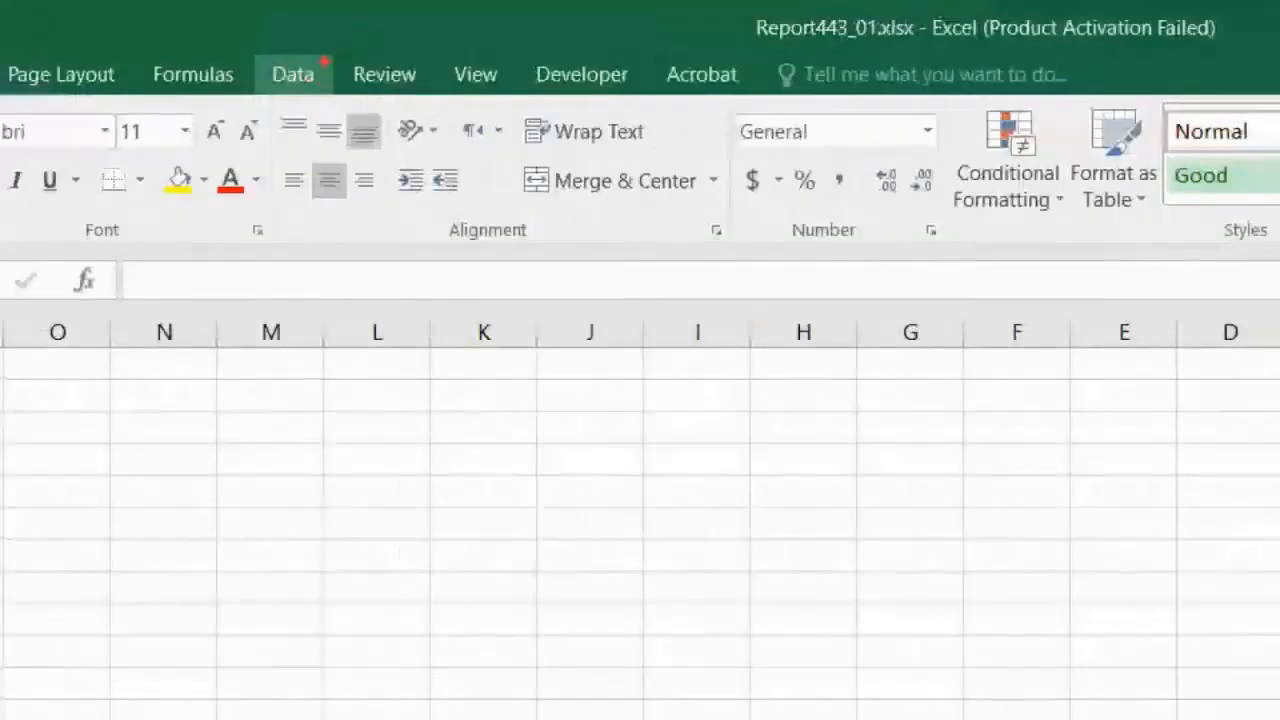
Fill the remaining first names down column B with Flash Fill
{"action": "left_click_drag", "start_coordinate": [308, 29], "coordinate": [278, 51]}
{"action": "left_click_drag", "start_coordinate": [265, 103], "coordinate": [330, 78]}
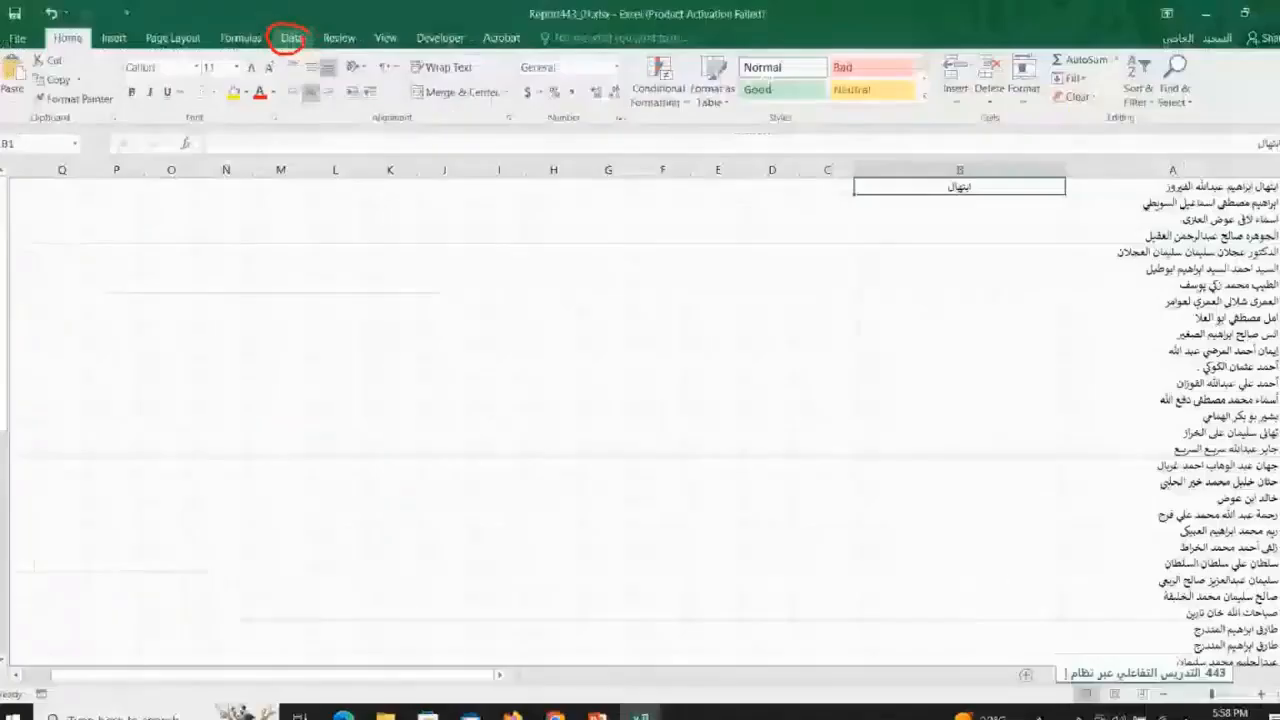
{"action": "left_click", "coordinate": [291, 38]}
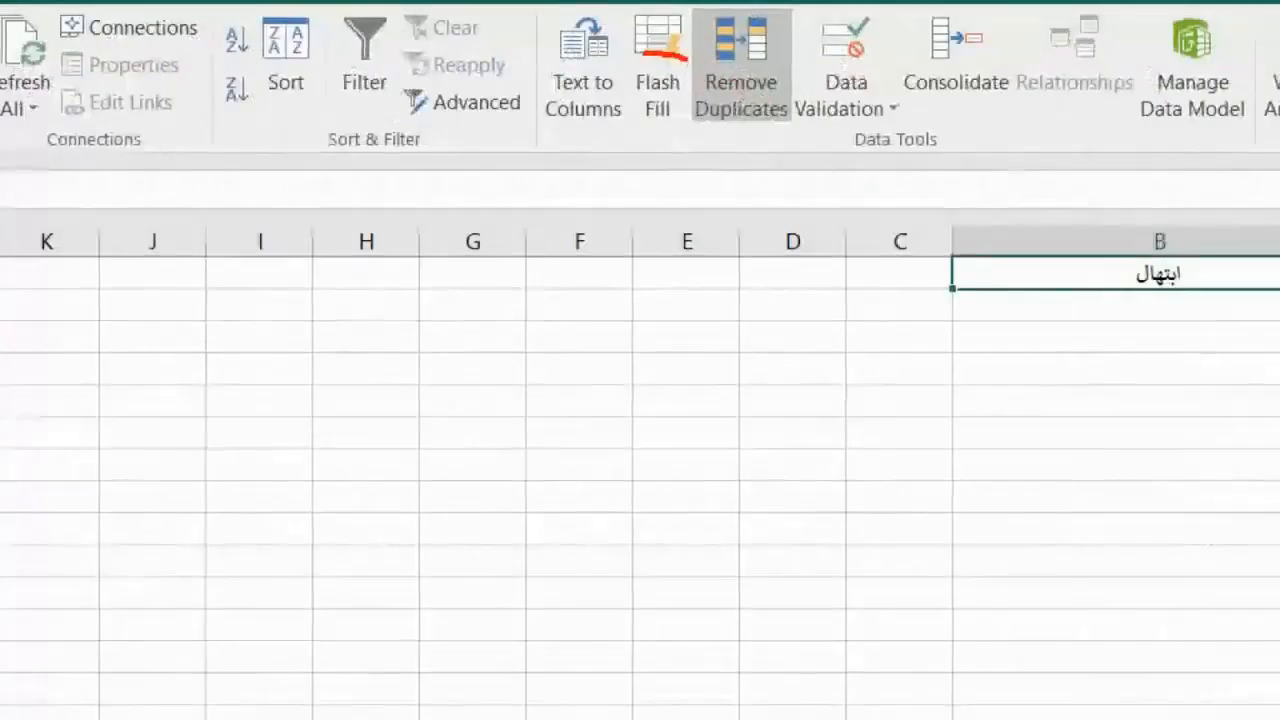
{"action": "mouse_move", "coordinate": [709, 71]}
{"action": "left_mouse_down"}
{"action": "mouse_move", "coordinate": [680, 104]}
{"action": "mouse_move", "coordinate": [688, 68]}
{"action": "left_mouse_up"}
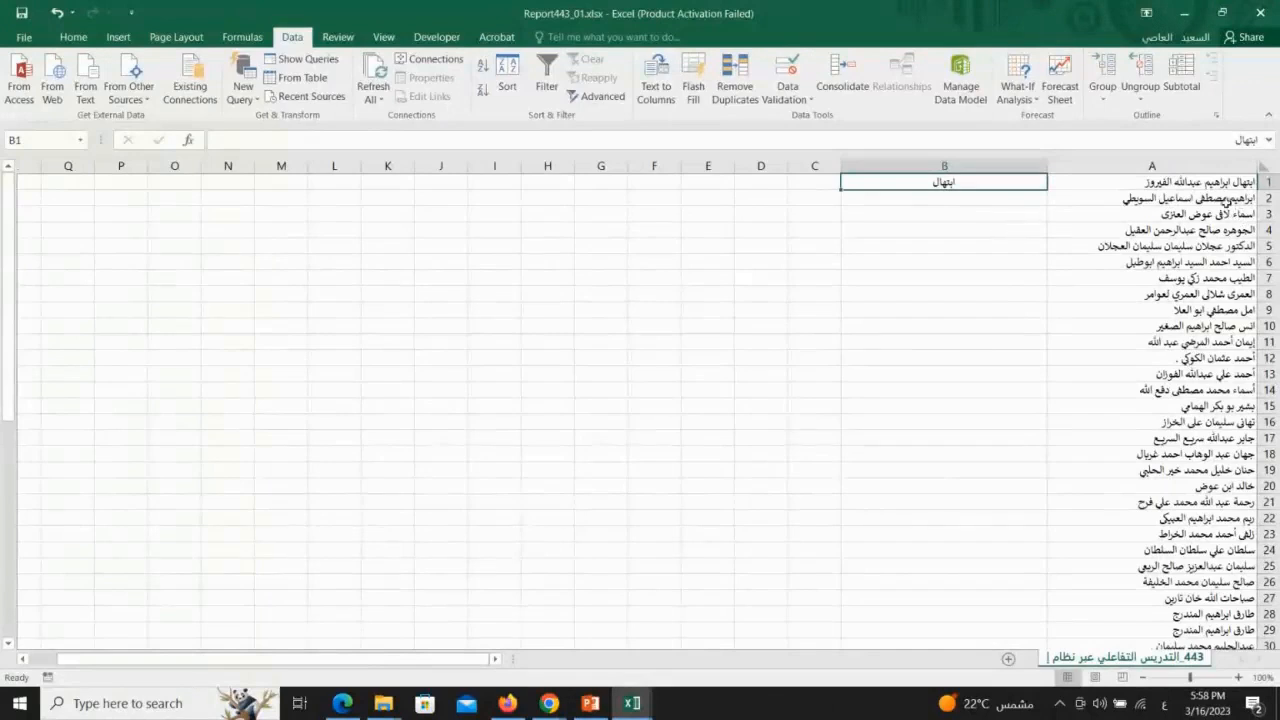
{"action": "left_click", "coordinate": [693, 88]}
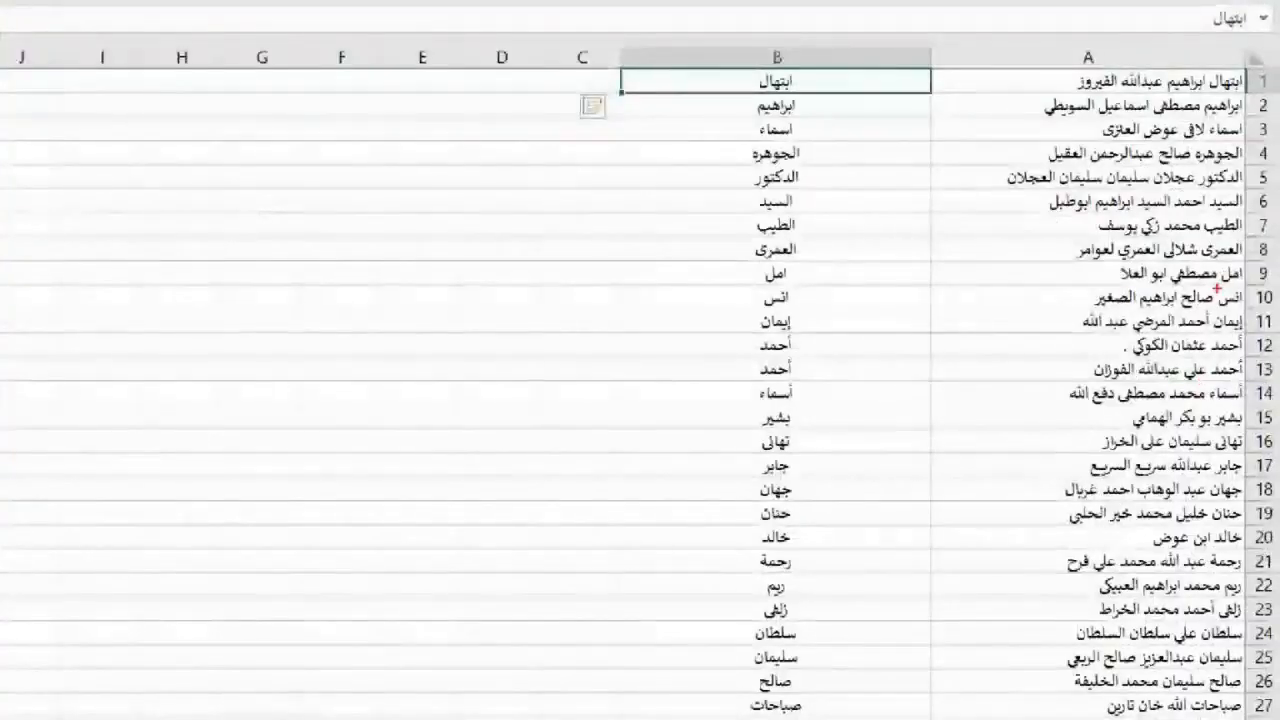
Compare the flash-filled first names in column B against the full names in column A
{"action": "left_click_drag", "start_coordinate": [1230, 112], "coordinate": [1175, 114]}
{"action": "left_click_drag", "start_coordinate": [802, 116], "coordinate": [758, 118]}
{"action": "left_click_drag", "start_coordinate": [1242, 138], "coordinate": [1208, 141]}
{"action": "left_click_drag", "start_coordinate": [800, 136], "coordinate": [760, 139]}
{"action": "left_click_drag", "start_coordinate": [1244, 162], "coordinate": [1194, 166]}
{"action": "left_click_drag", "start_coordinate": [800, 165], "coordinate": [752, 168]}
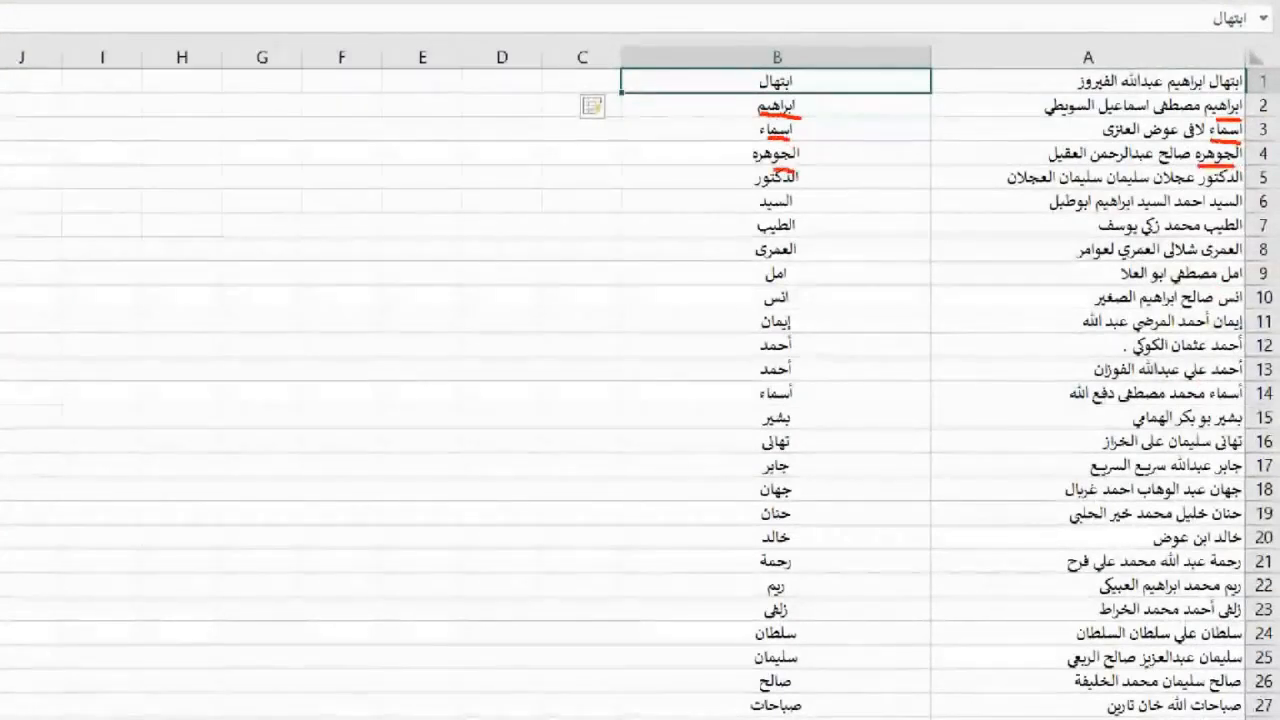
{"action": "left_click_drag", "start_coordinate": [1236, 182], "coordinate": [1194, 185]}
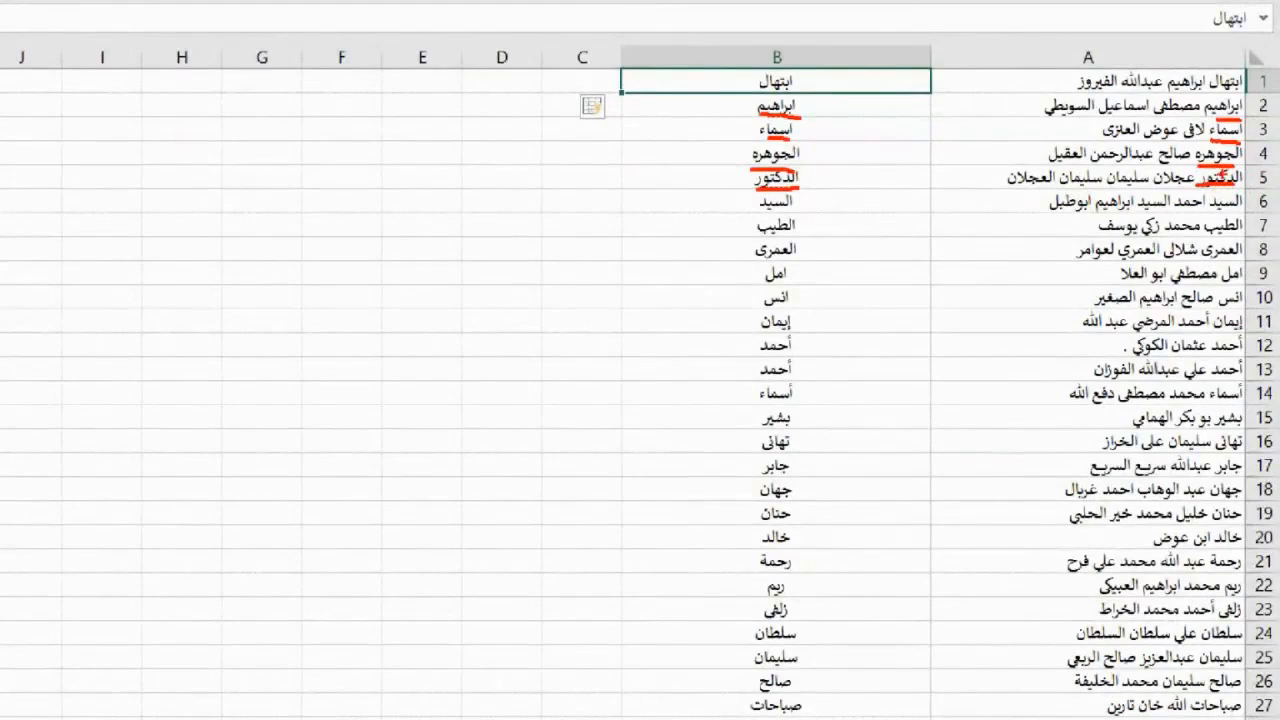
{"action": "left_click_drag", "start_coordinate": [1240, 210], "coordinate": [1100, 233]}
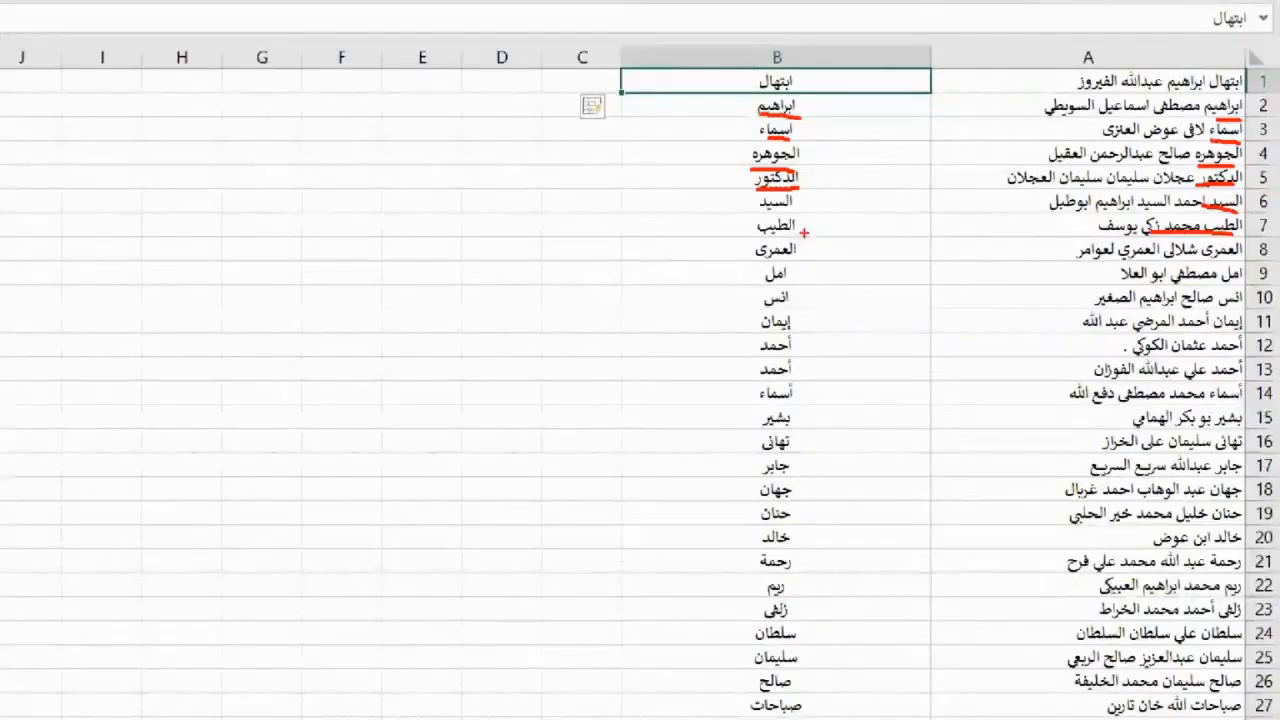
{"action": "key", "text": "Escape"}
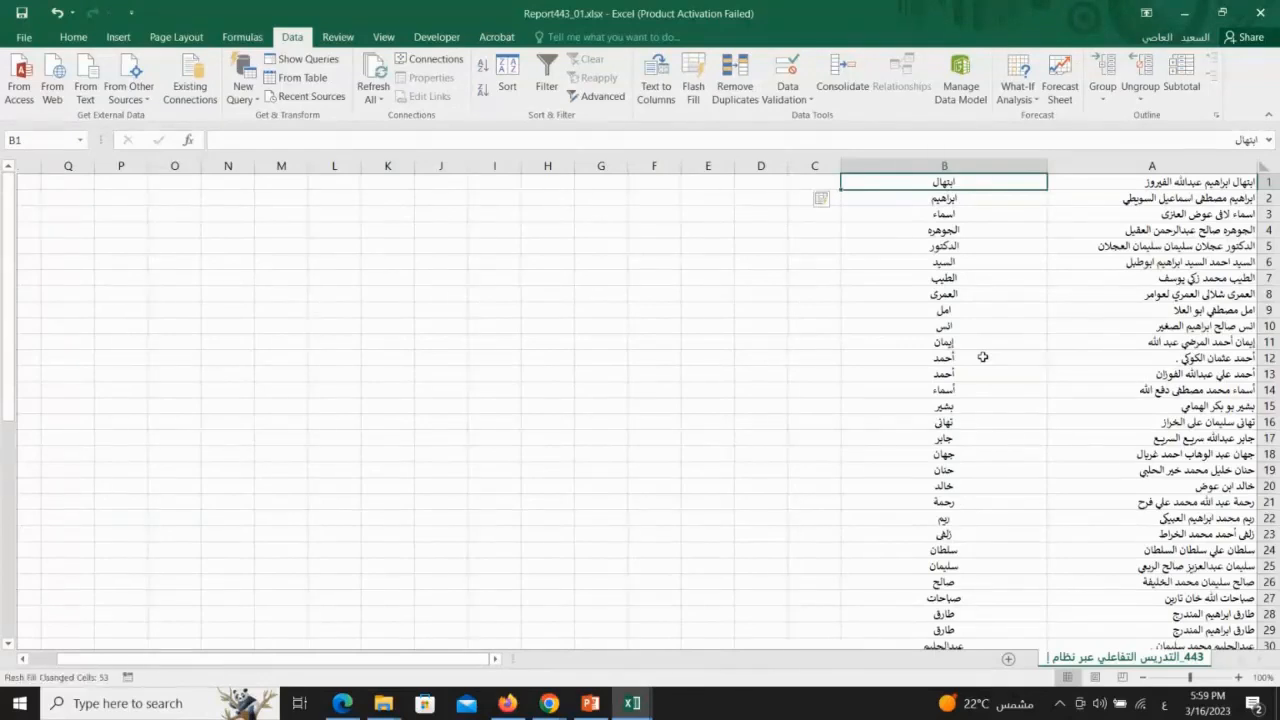
Switch to the browser's Grade Center and open the submitted assignment receipts report from Reports
{"action": "mouse_move", "coordinate": [549, 706]}
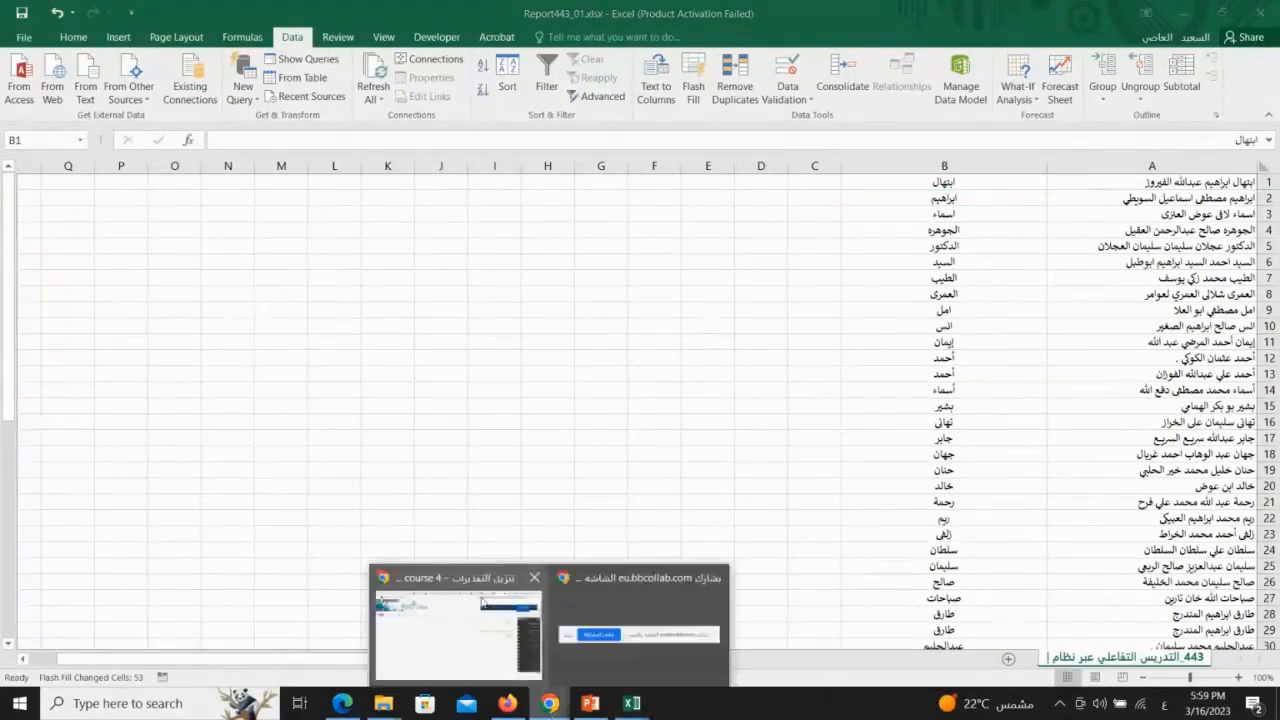
{"action": "left_click", "coordinate": [650, 600]}
{"action": "left_click", "coordinate": [1097, 184]}
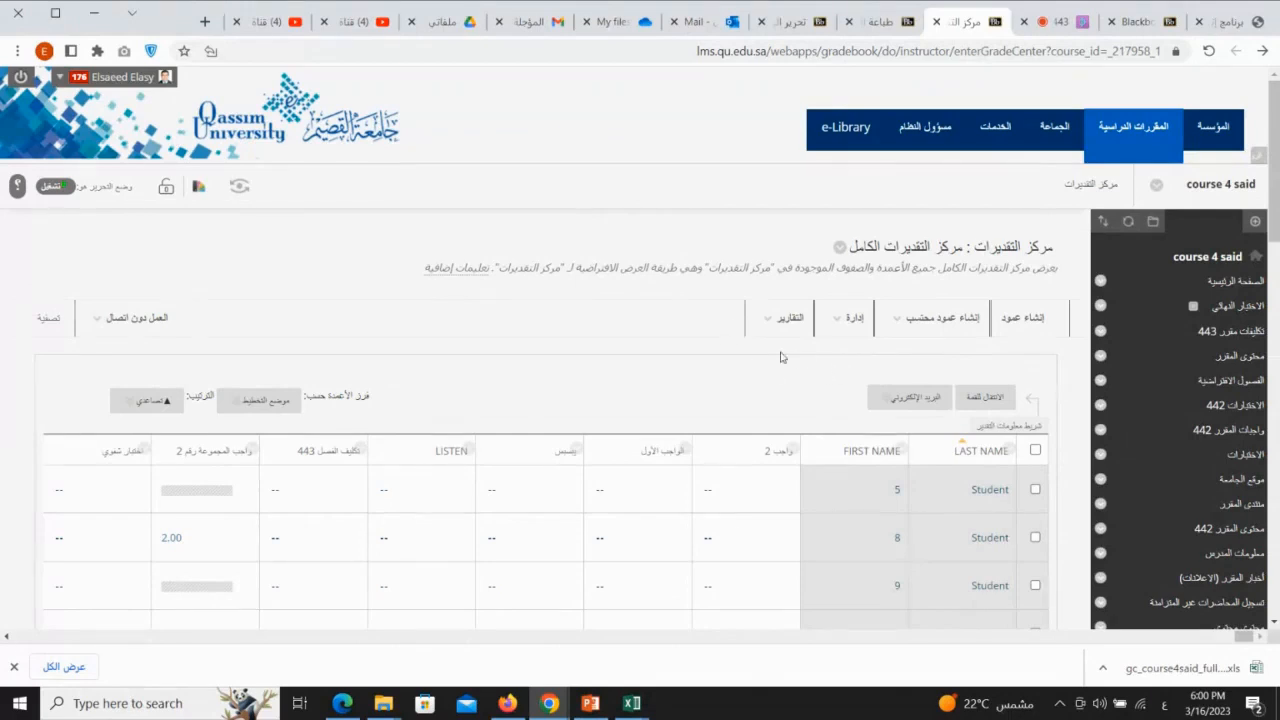
{"action": "scroll", "coordinate": [781, 357], "scroll_direction": "down", "scroll_amount": 2}
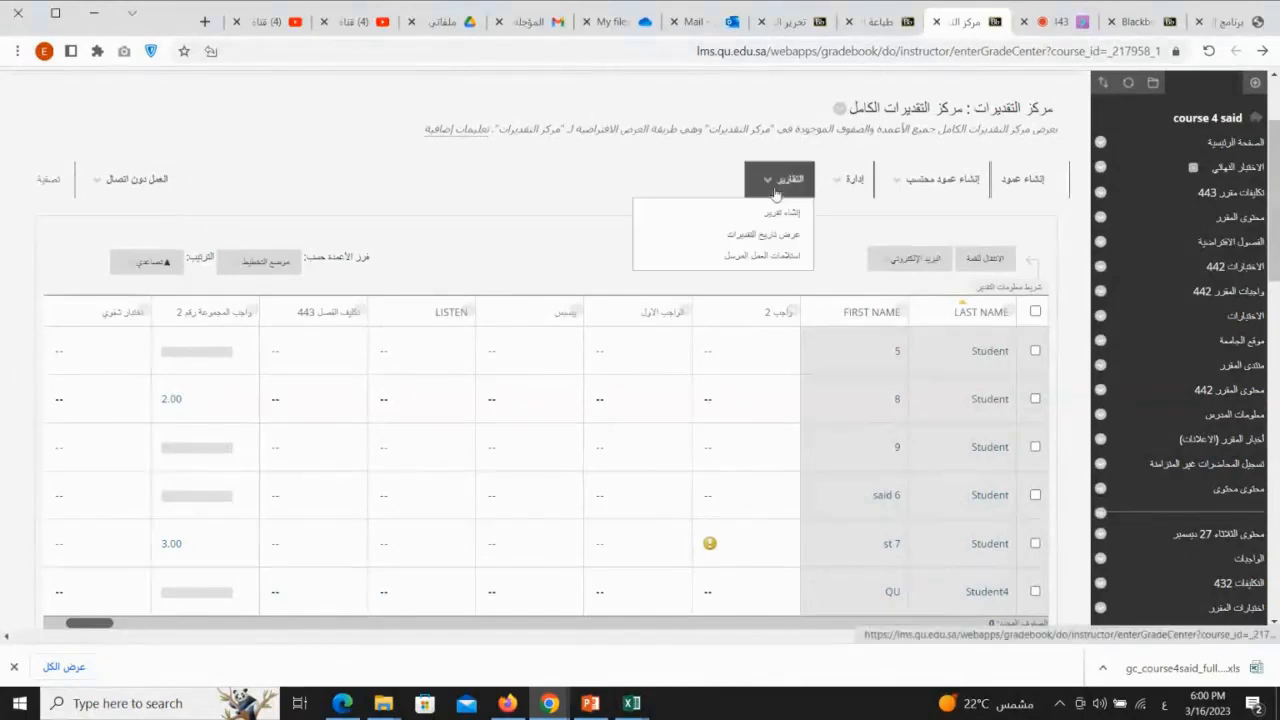
{"action": "mouse_move", "coordinate": [786, 189]}
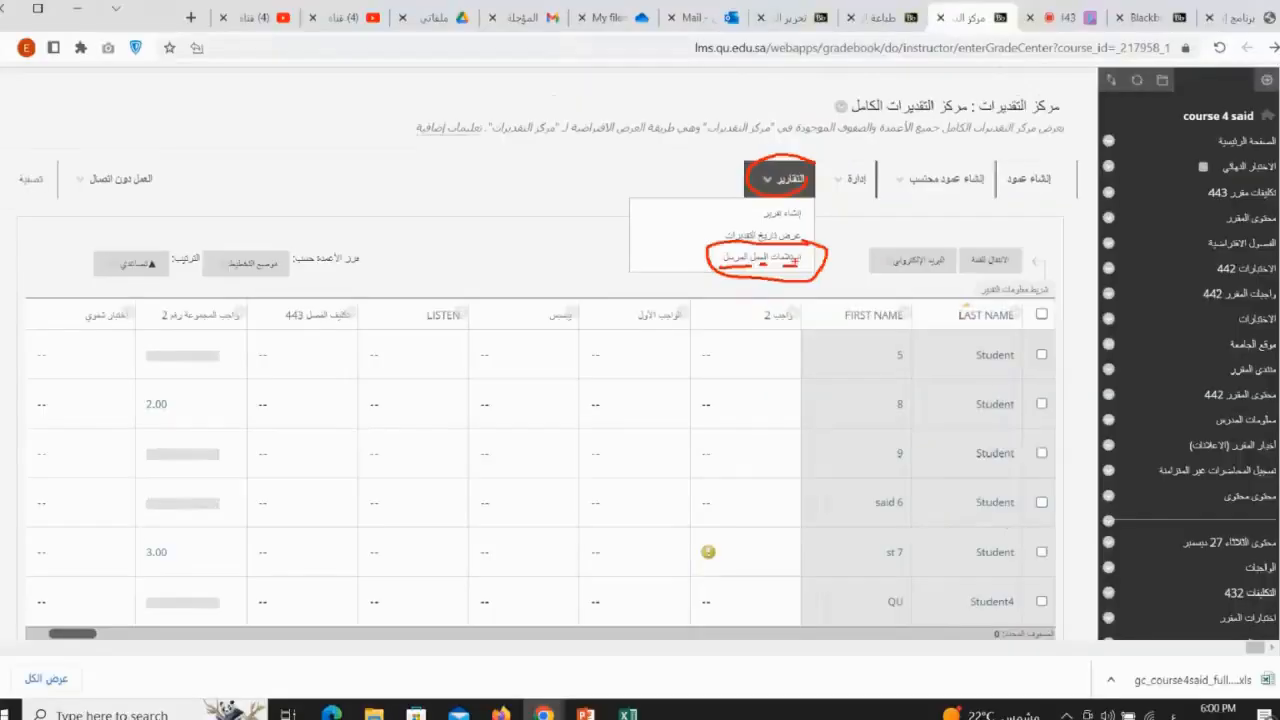
{"action": "left_click", "coordinate": [765, 333]}
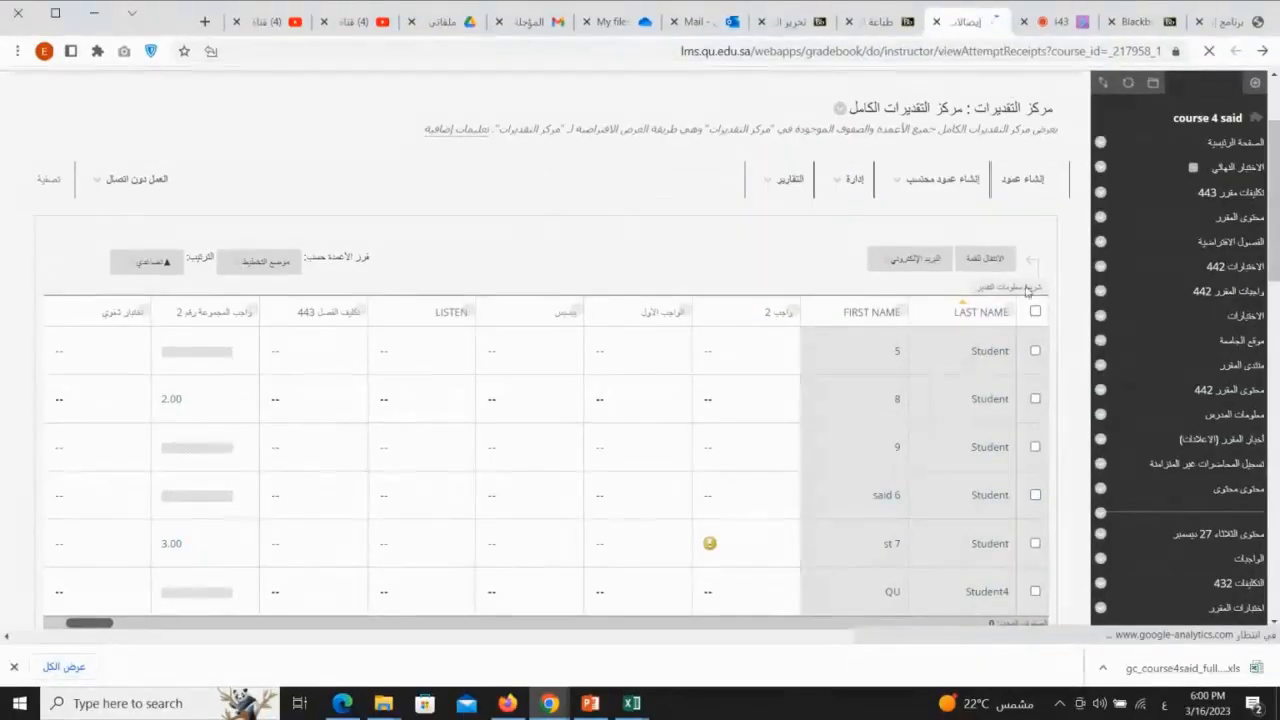
Search the assignment receipts by username with the condition ليس خاليًا (is not empty) to list all receipts
{"action": "scroll", "coordinate": [1040, 310], "scroll_direction": "down", "scroll_amount": 2}
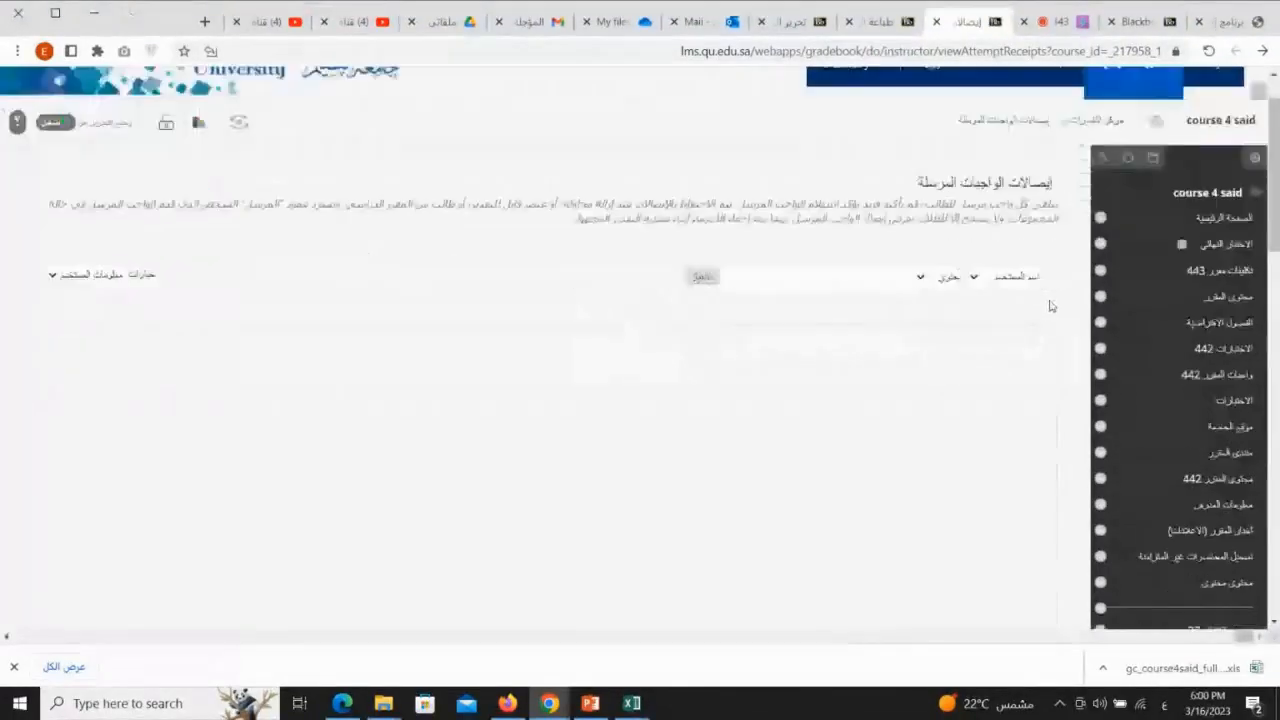
{"action": "scroll", "coordinate": [1050, 306], "scroll_direction": "up", "scroll_amount": 2}
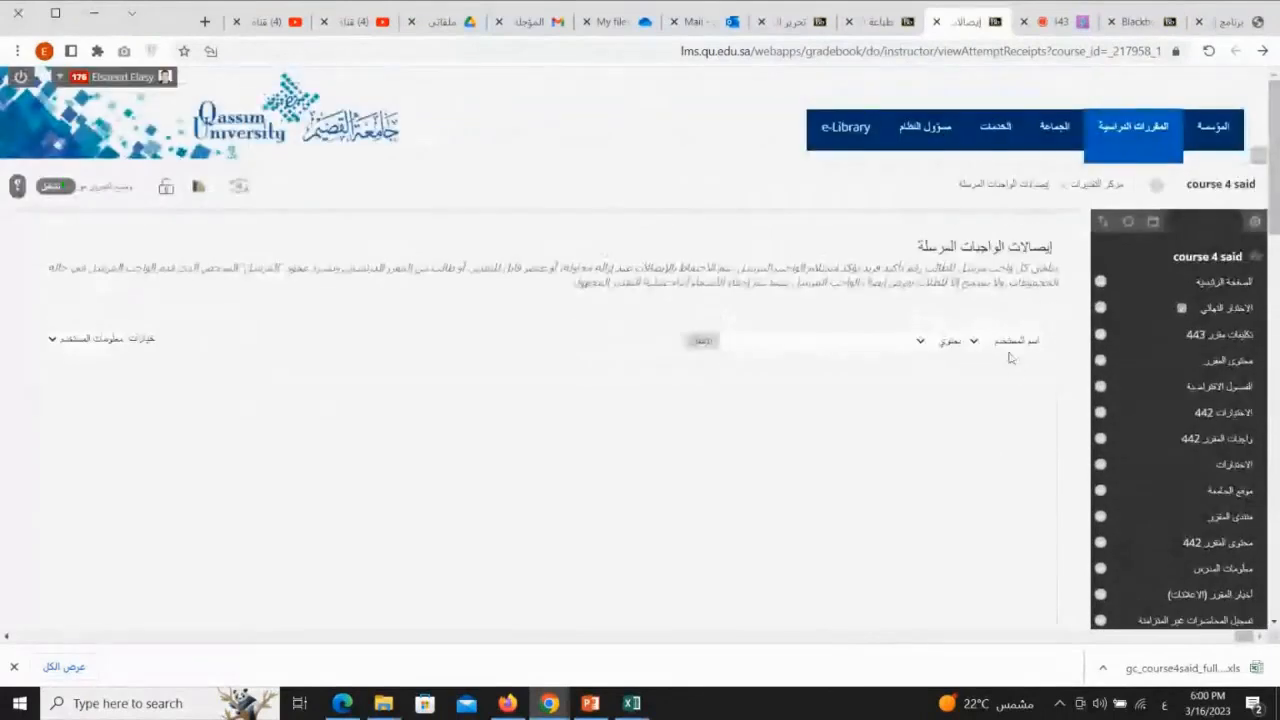
{"action": "left_click", "coordinate": [945, 341]}
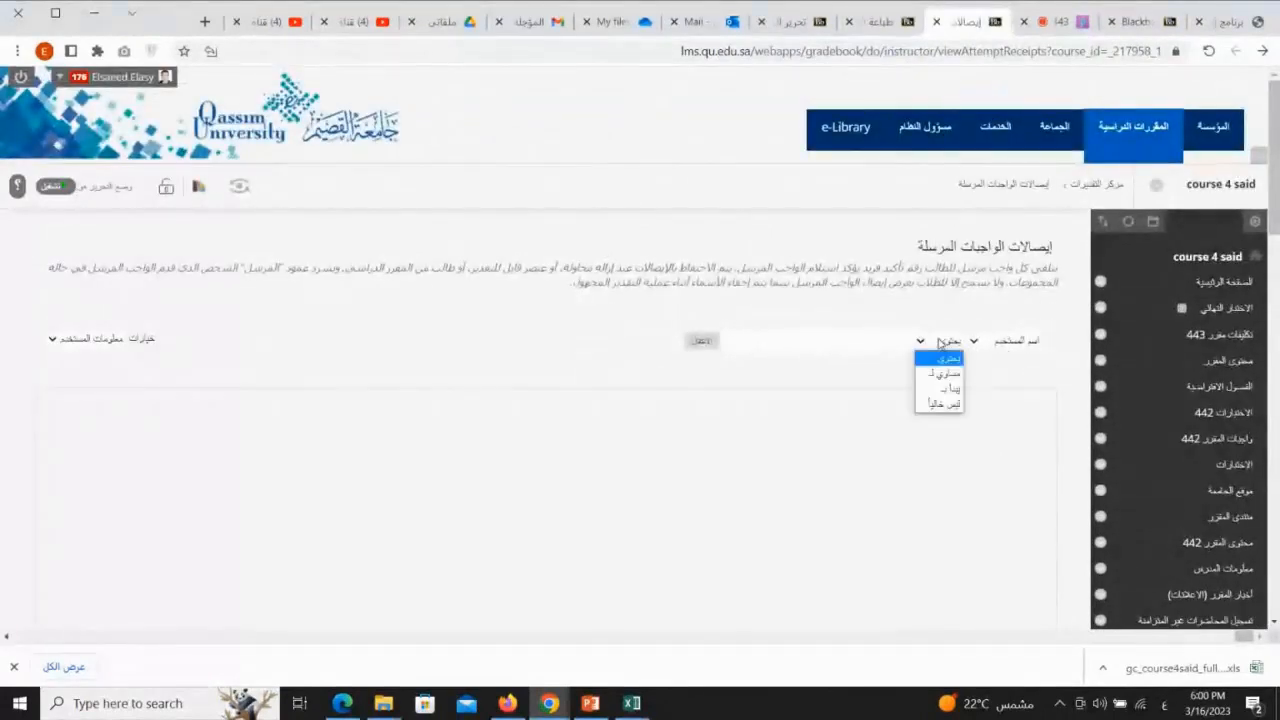
{"action": "left_click", "coordinate": [740, 352]}
{"action": "left_click", "coordinate": [989, 339]}
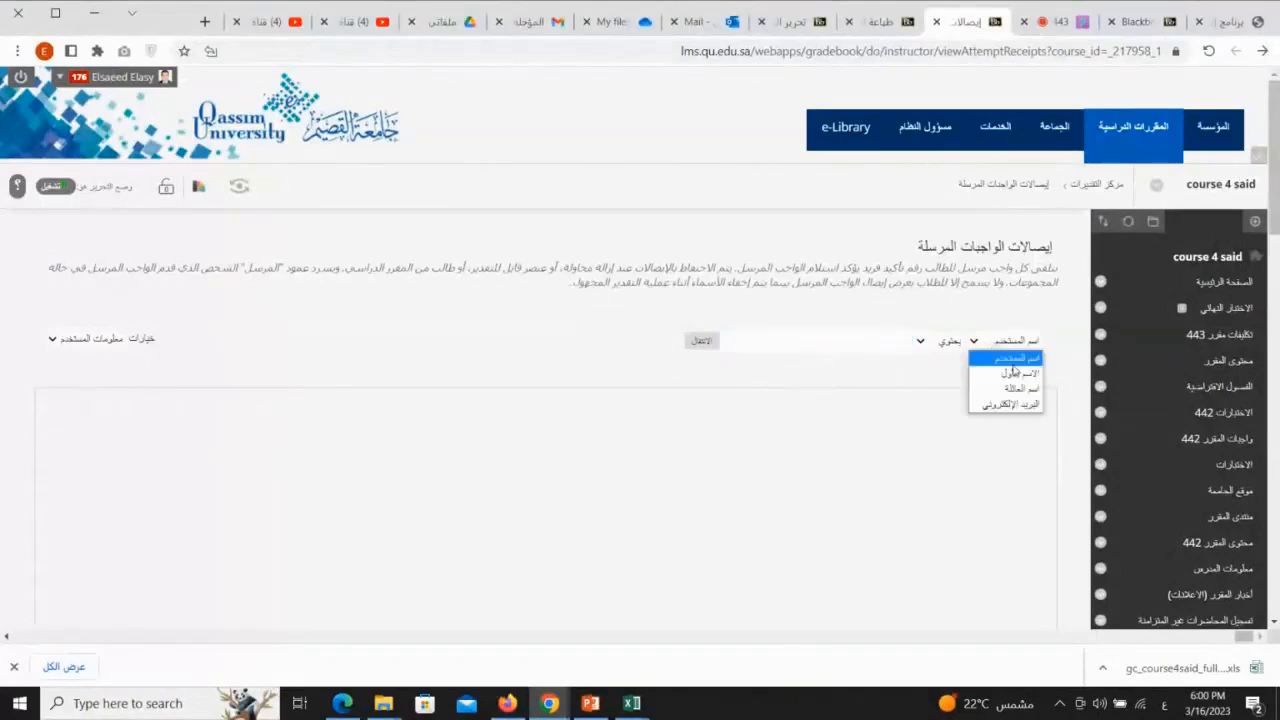
{"action": "left_click", "coordinate": [991, 308]}
{"action": "scroll", "coordinate": [751, 417], "scroll_direction": "down", "scroll_amount": 6}
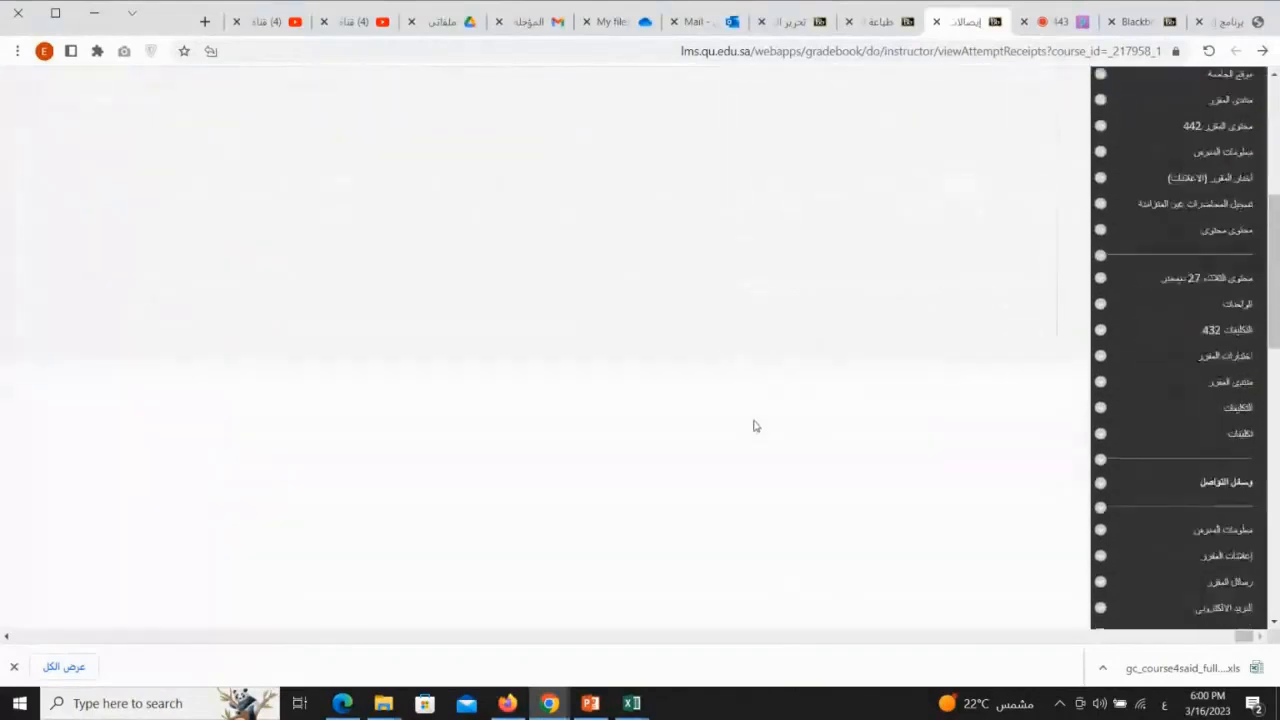
{"action": "scroll", "coordinate": [754, 426], "scroll_direction": "up", "scroll_amount": 6}
{"action": "left_click", "coordinate": [702, 340]}
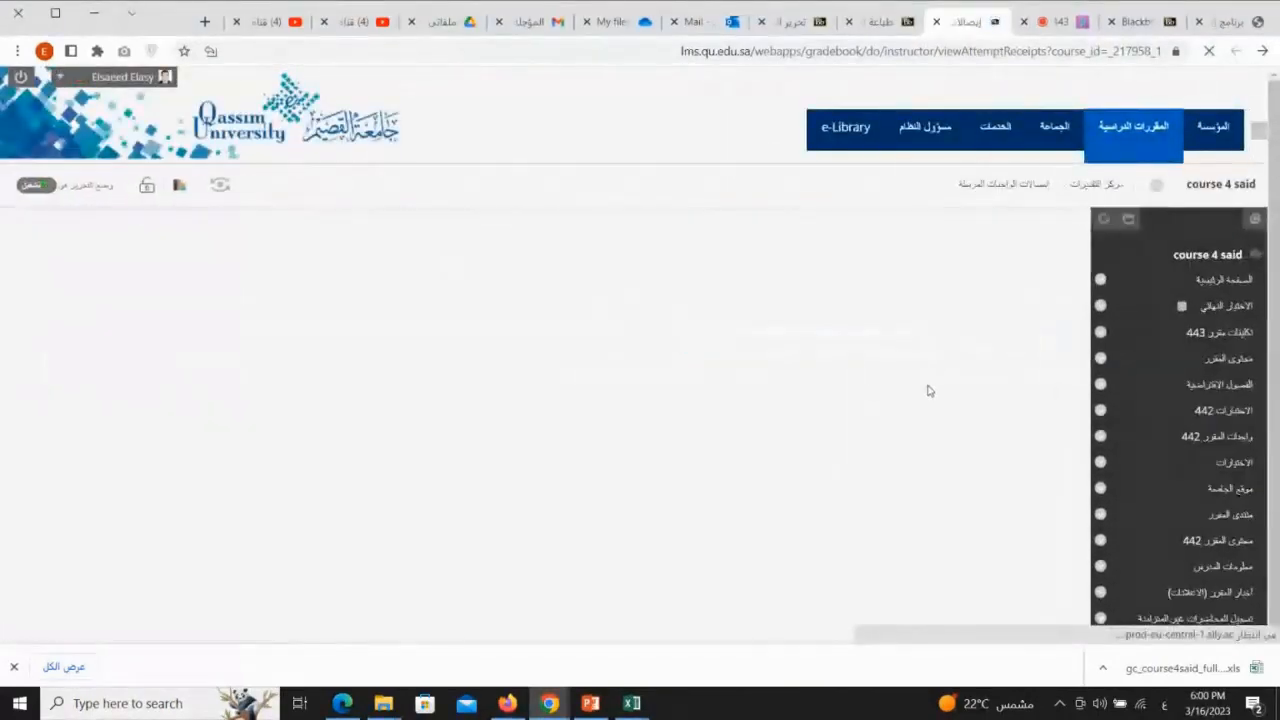
{"action": "left_click", "coordinate": [955, 374]}
{"action": "left_click", "coordinate": [940, 436]}
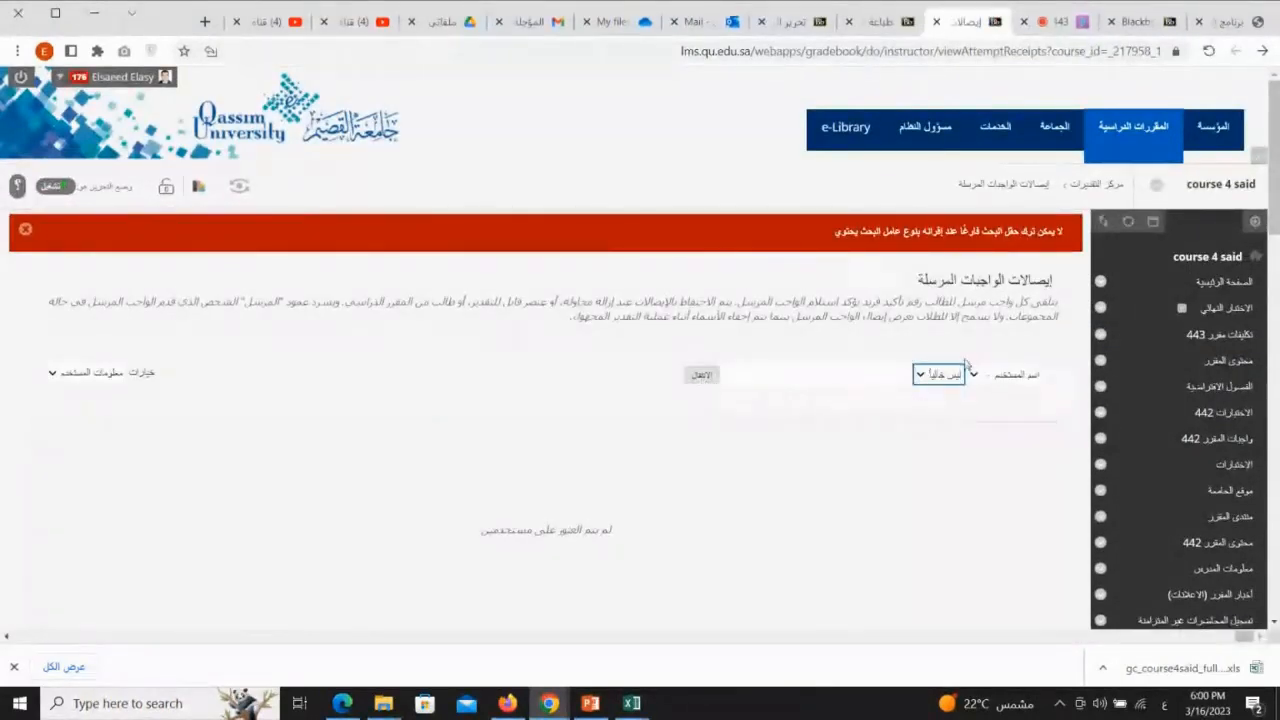
{"action": "left_click", "coordinate": [702, 374]}
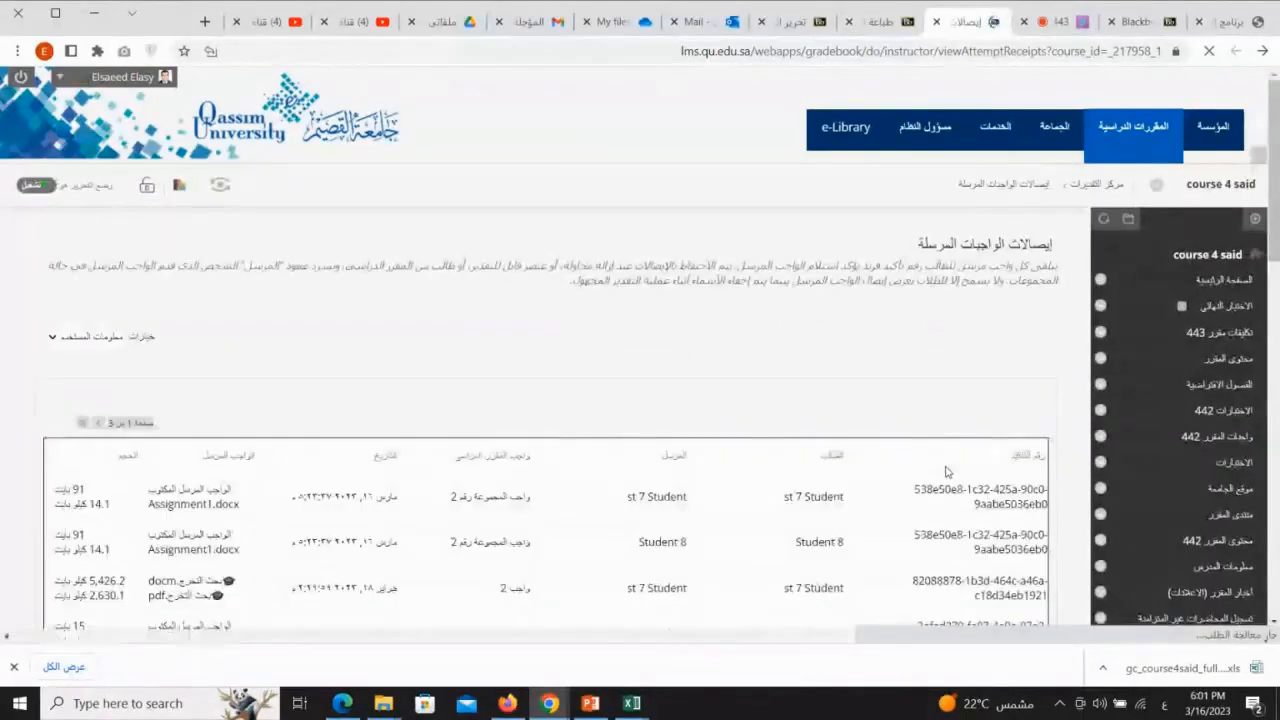
Examine the receipt list's student, sender and course assignment columns for the first receipt
{"action": "scroll", "coordinate": [946, 471], "scroll_direction": "down", "scroll_amount": 3}
{"action": "scroll", "coordinate": [946, 471], "scroll_direction": "down", "scroll_amount": 1}
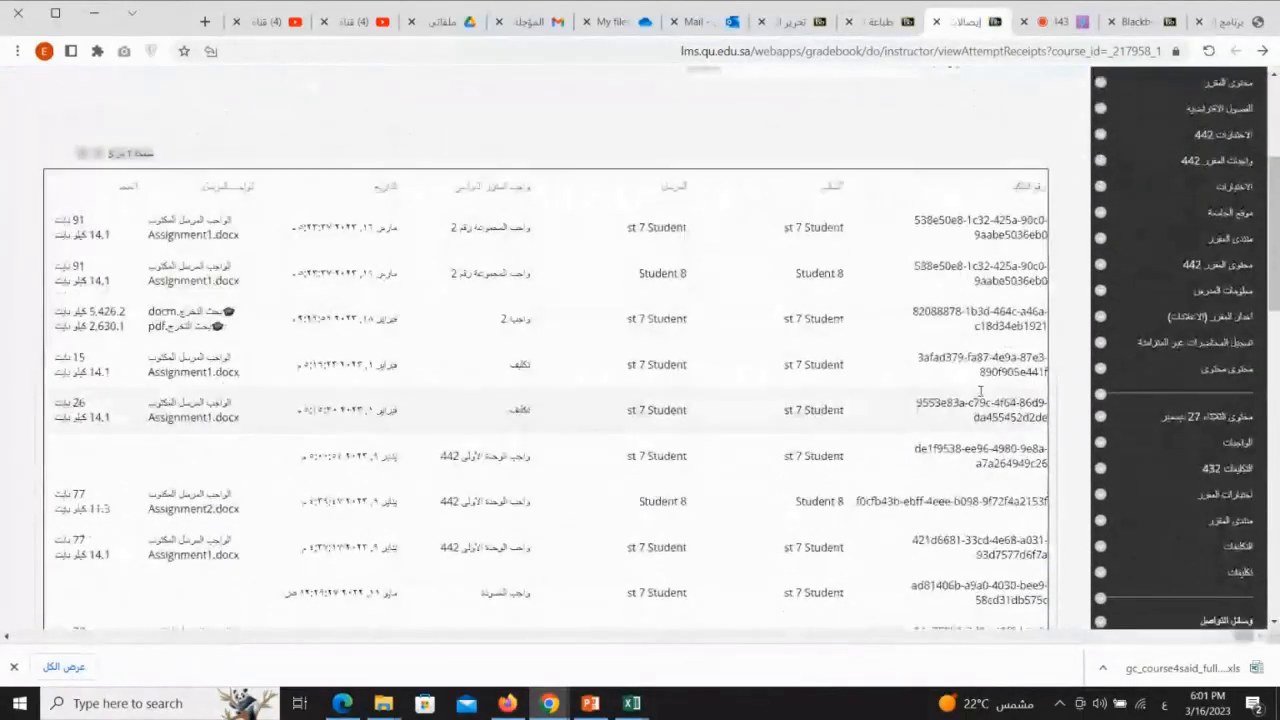
{"action": "mouse_move", "coordinate": [846, 214]}
{"action": "left_mouse_down"}
{"action": "mouse_move", "coordinate": [778, 210]}
{"action": "mouse_move", "coordinate": [857, 214]}
{"action": "left_mouse_up"}
{"action": "left_click_drag", "start_coordinate": [701, 211], "coordinate": [650, 242]}
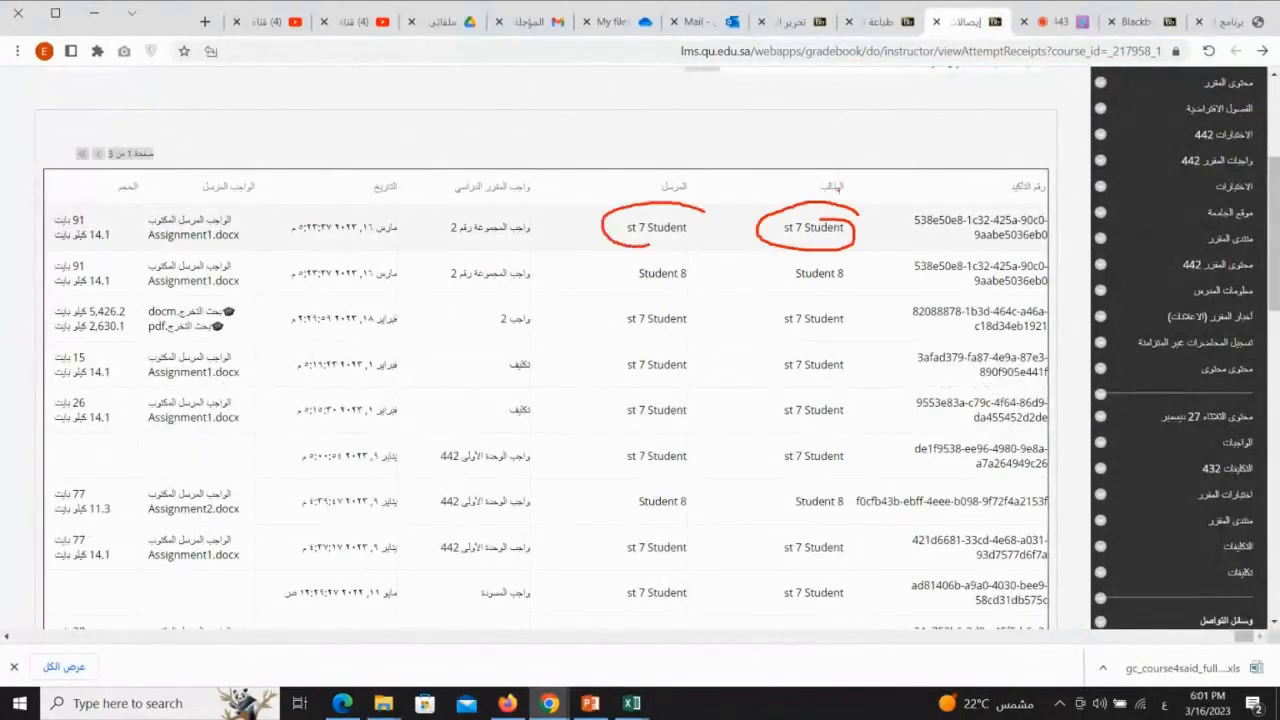
{"action": "left_click_drag", "start_coordinate": [709, 186], "coordinate": [688, 207]}
{"action": "mouse_move", "coordinate": [520, 207]}
{"action": "left_mouse_down"}
{"action": "mouse_move", "coordinate": [440, 234]}
{"action": "mouse_move", "coordinate": [532, 242]}
{"action": "left_mouse_up"}
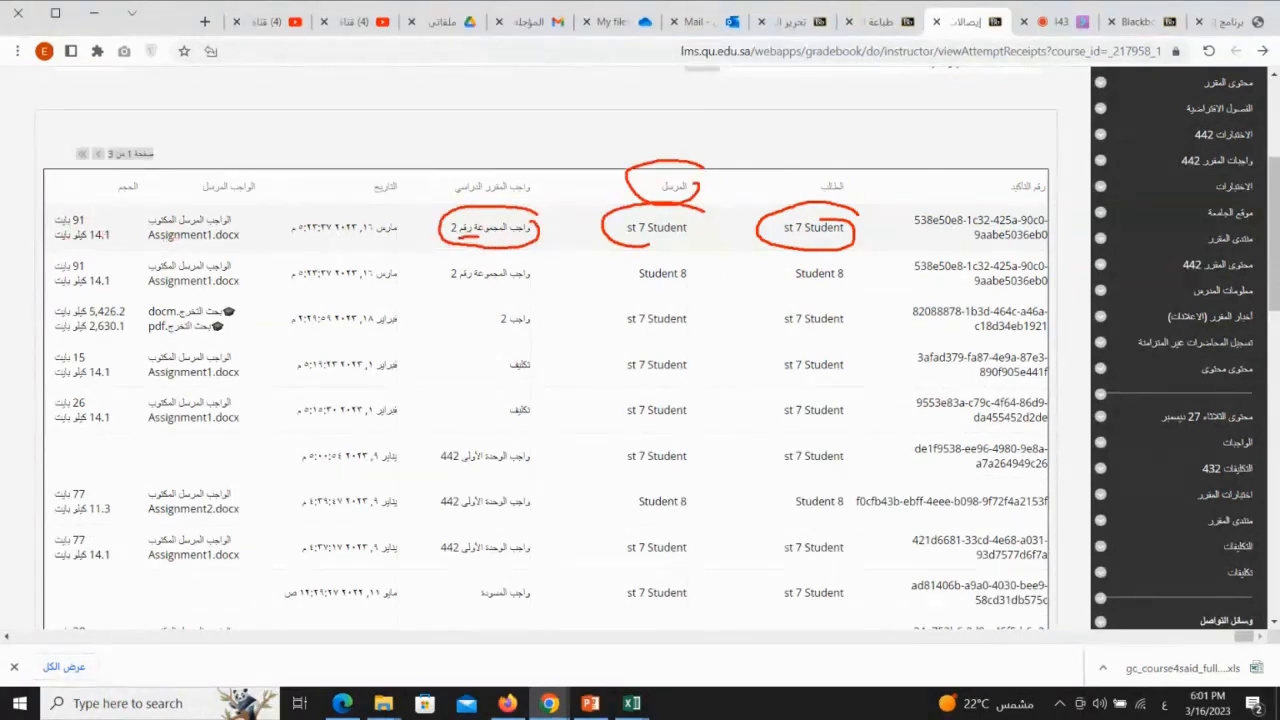
{"action": "key", "text": "Escape"}
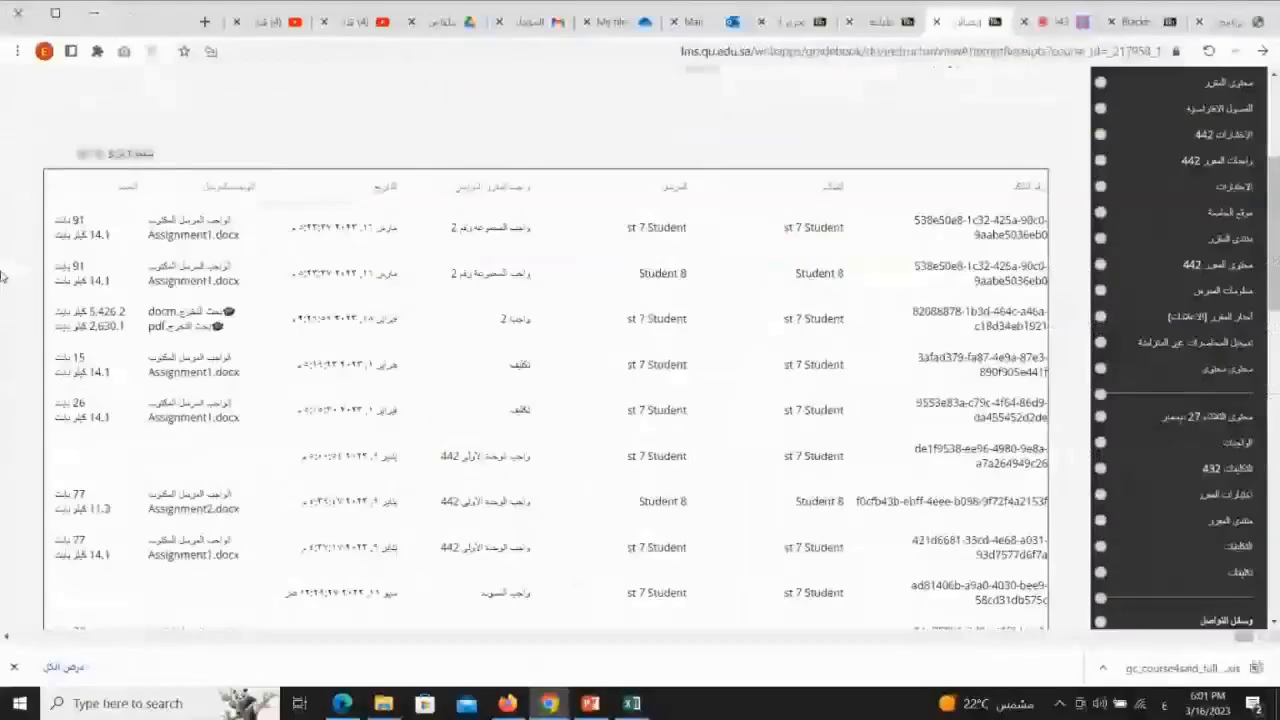
Examine the submitted file names, sizes and submission dates in the receipt list
{"action": "key", "text": "ctrl+1"}
{"action": "left_click", "coordinate": [231, 245]}
{"action": "left_click_drag", "start_coordinate": [300, 256], "coordinate": [481, 258]}
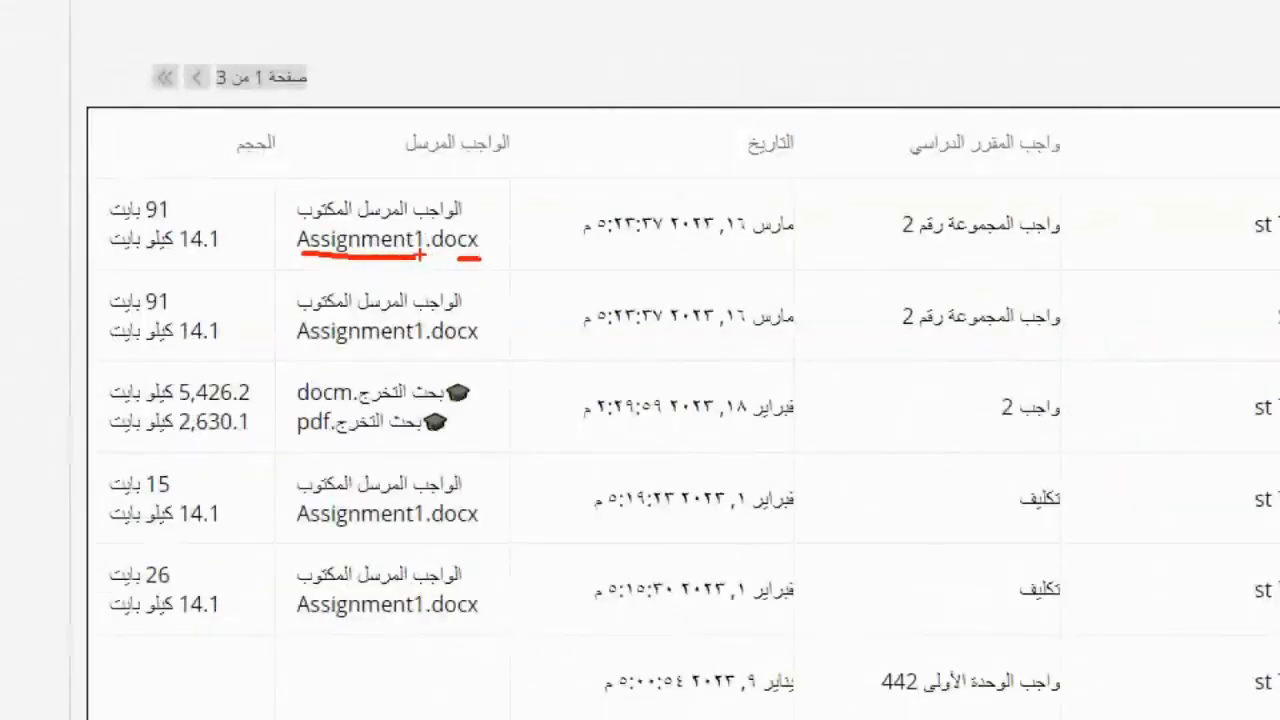
{"action": "left_click_drag", "start_coordinate": [168, 218], "coordinate": [110, 218]}
{"action": "left_click_drag", "start_coordinate": [208, 255], "coordinate": [158, 255]}
{"action": "key", "text": "Escape"}
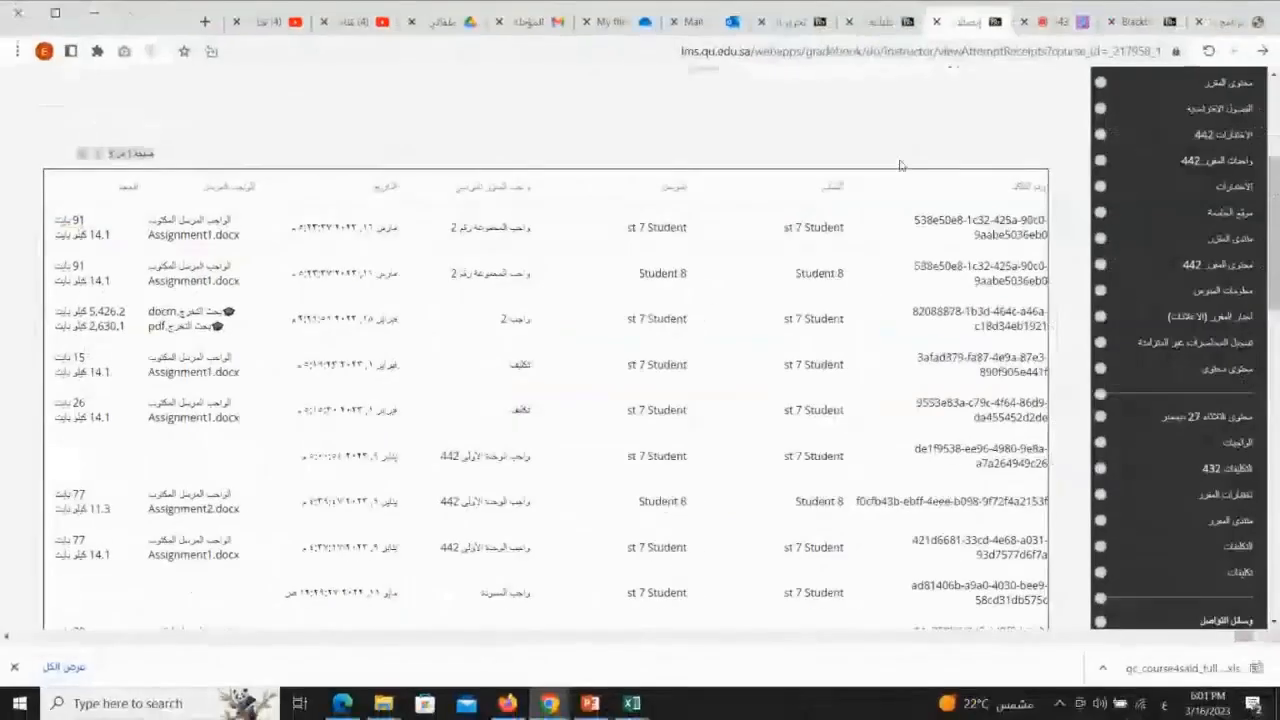
{"action": "mouse_move", "coordinate": [405, 205]}
{"action": "left_mouse_down"}
{"action": "mouse_move", "coordinate": [294, 210]}
{"action": "mouse_move", "coordinate": [340, 254]}
{"action": "mouse_move", "coordinate": [396, 218]}
{"action": "left_mouse_up"}
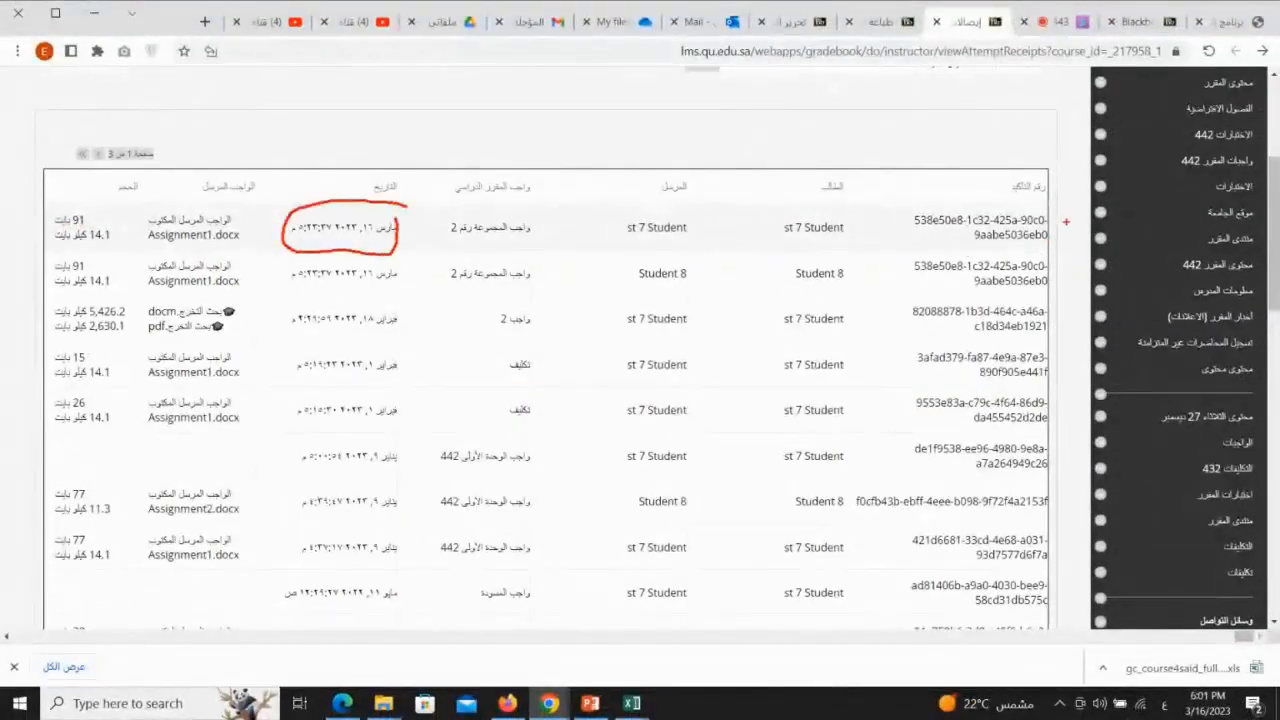
{"action": "scroll", "coordinate": [340, 237], "scroll_direction": "up", "scroll_amount": 1}
{"action": "key", "text": "Escape"}
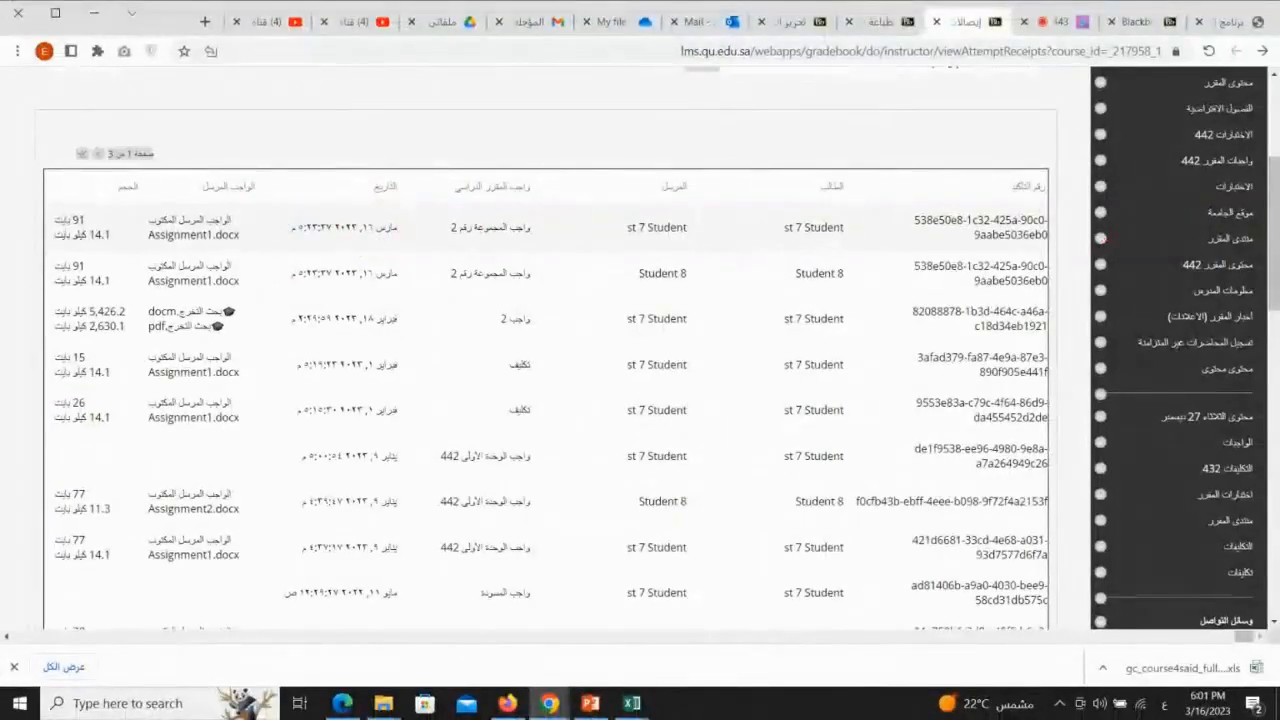
{"action": "key", "text": "ctrl+1"}
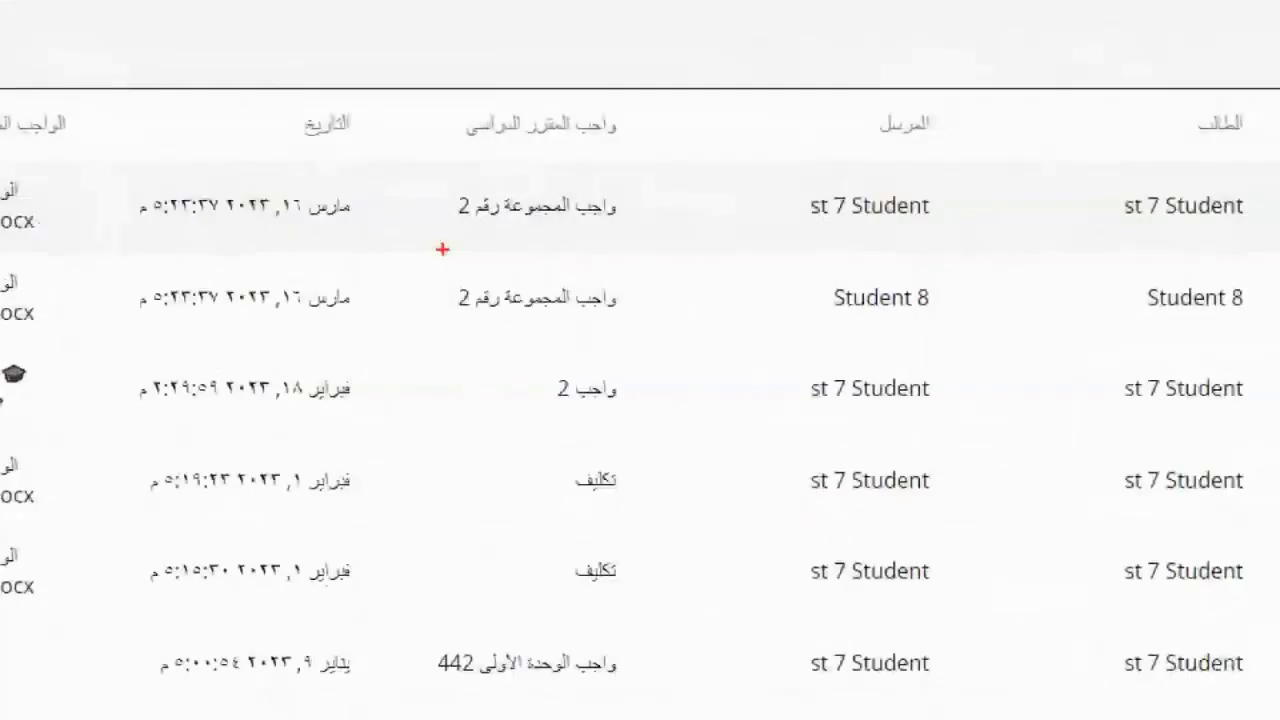
{"action": "key", "text": "Escape"}
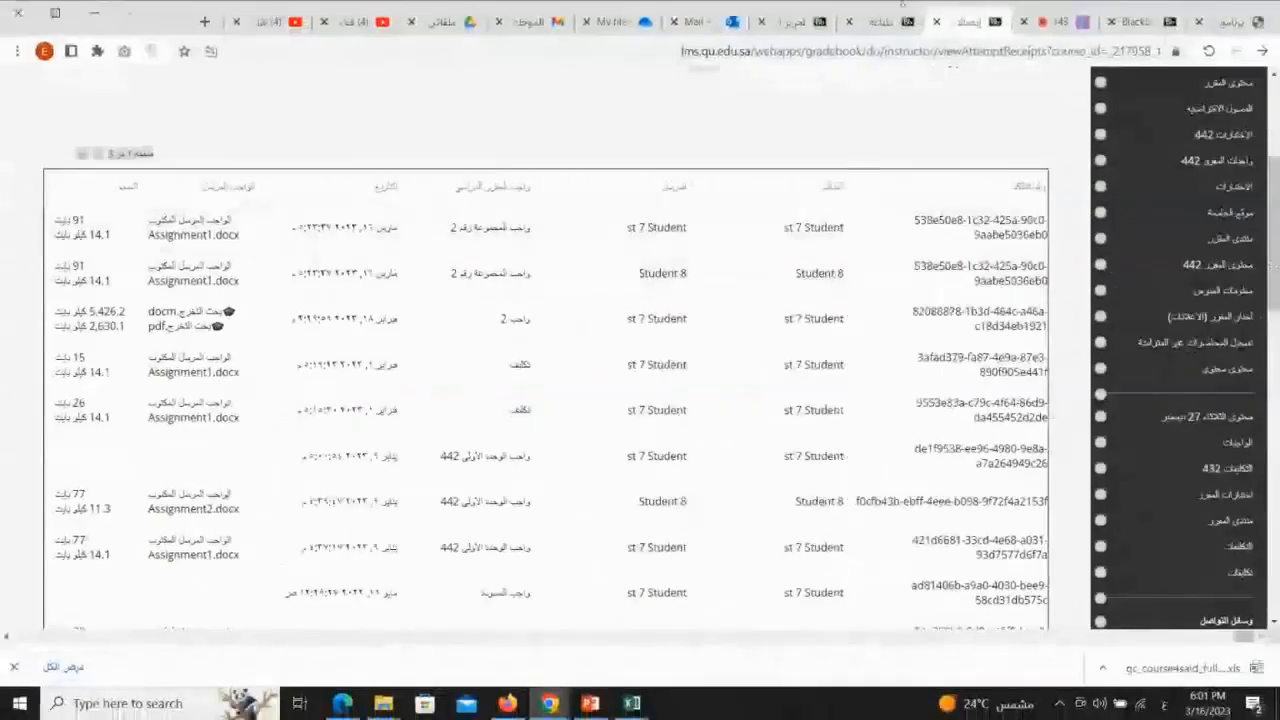
Examine the confirmation number of the first receipt in the list
{"action": "key", "text": "ctrl+1"}
{"action": "left_click", "coordinate": [1071, 280]}
{"action": "mouse_move", "coordinate": [1039, 140]}
{"action": "left_mouse_down"}
{"action": "mouse_move", "coordinate": [1005, 126]}
{"action": "mouse_move", "coordinate": [730, 145]}
{"action": "mouse_move", "coordinate": [780, 222]}
{"action": "mouse_move", "coordinate": [1025, 212]}
{"action": "mouse_move", "coordinate": [1040, 140]}
{"action": "left_mouse_up"}
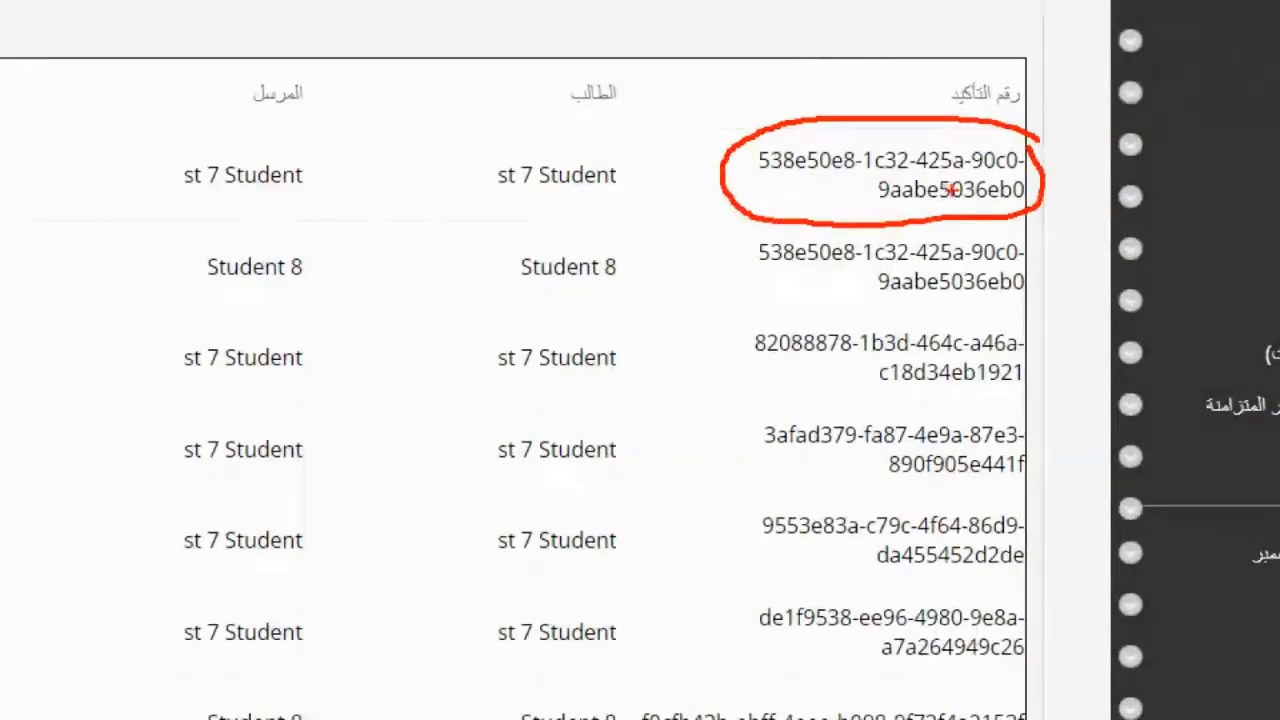
{"action": "left_click_drag", "start_coordinate": [684, 212], "coordinate": [795, 183]}
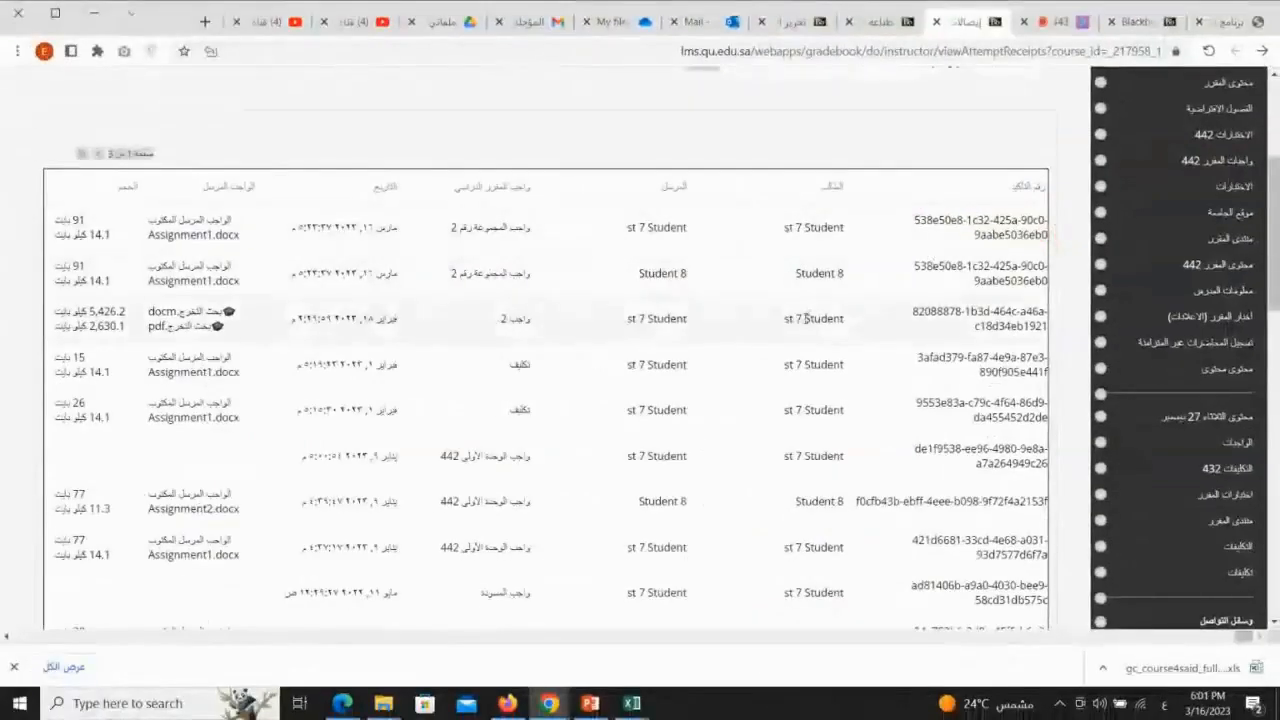
Scroll to the end of the receipt list and show all receipts on a single page
{"action": "scroll", "coordinate": [760, 349], "scroll_direction": "down", "scroll_amount": 3}
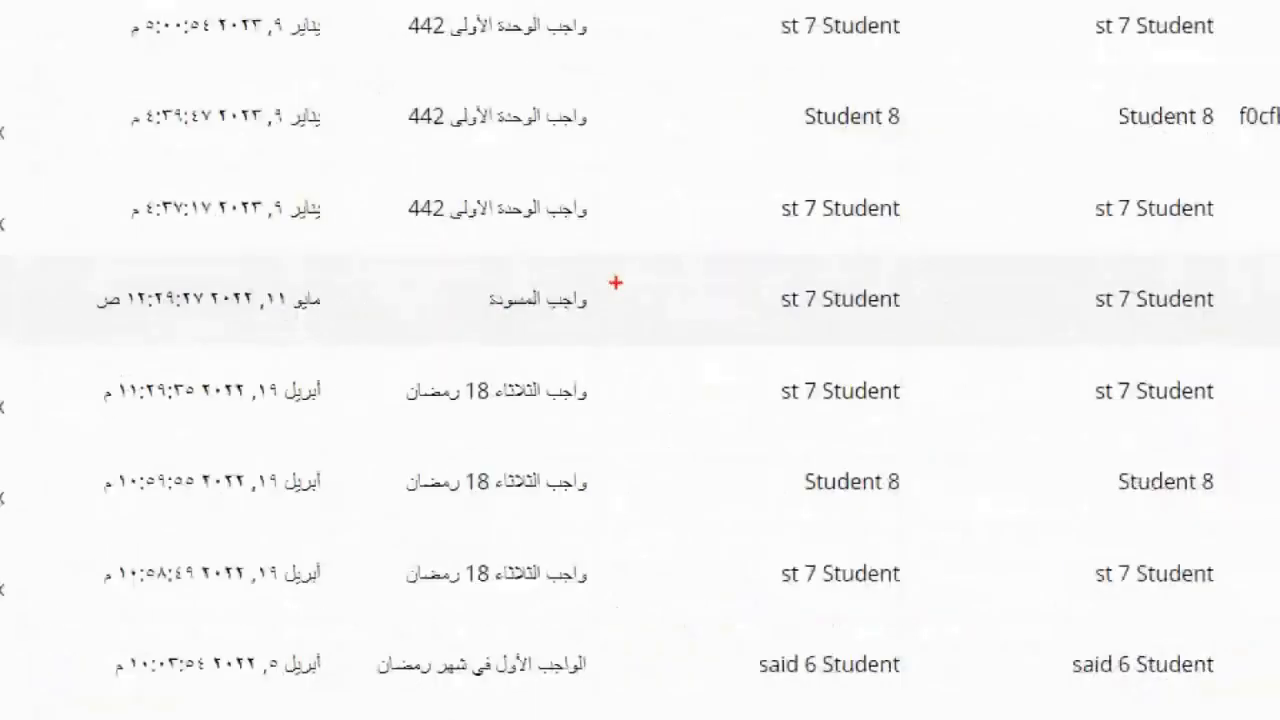
{"action": "mouse_move", "coordinate": [543, 304]}
{"action": "left_mouse_down"}
{"action": "mouse_move", "coordinate": [486, 302]}
{"action": "mouse_move", "coordinate": [507, 336]}
{"action": "mouse_move", "coordinate": [596, 322]}
{"action": "left_mouse_up"}
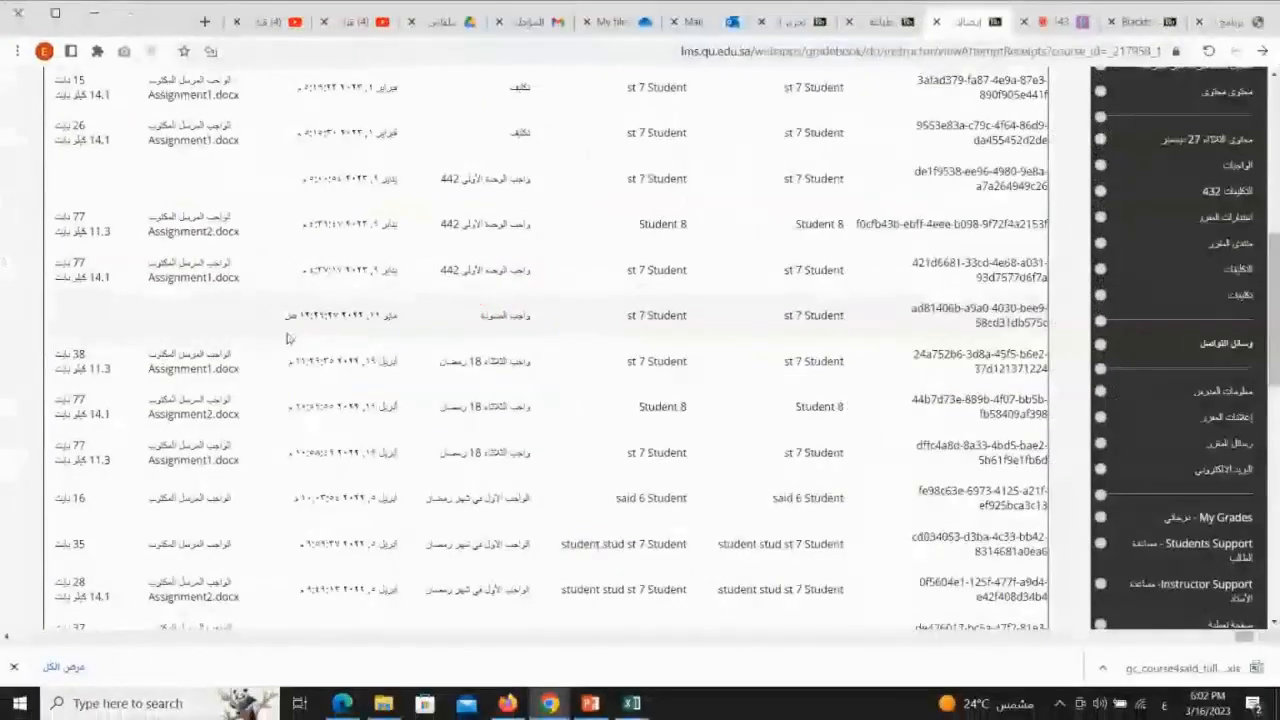
{"action": "scroll", "coordinate": [527, 155], "scroll_direction": "up", "scroll_amount": 2}
{"action": "scroll", "coordinate": [522, 310], "scroll_direction": "down", "scroll_amount": 2}
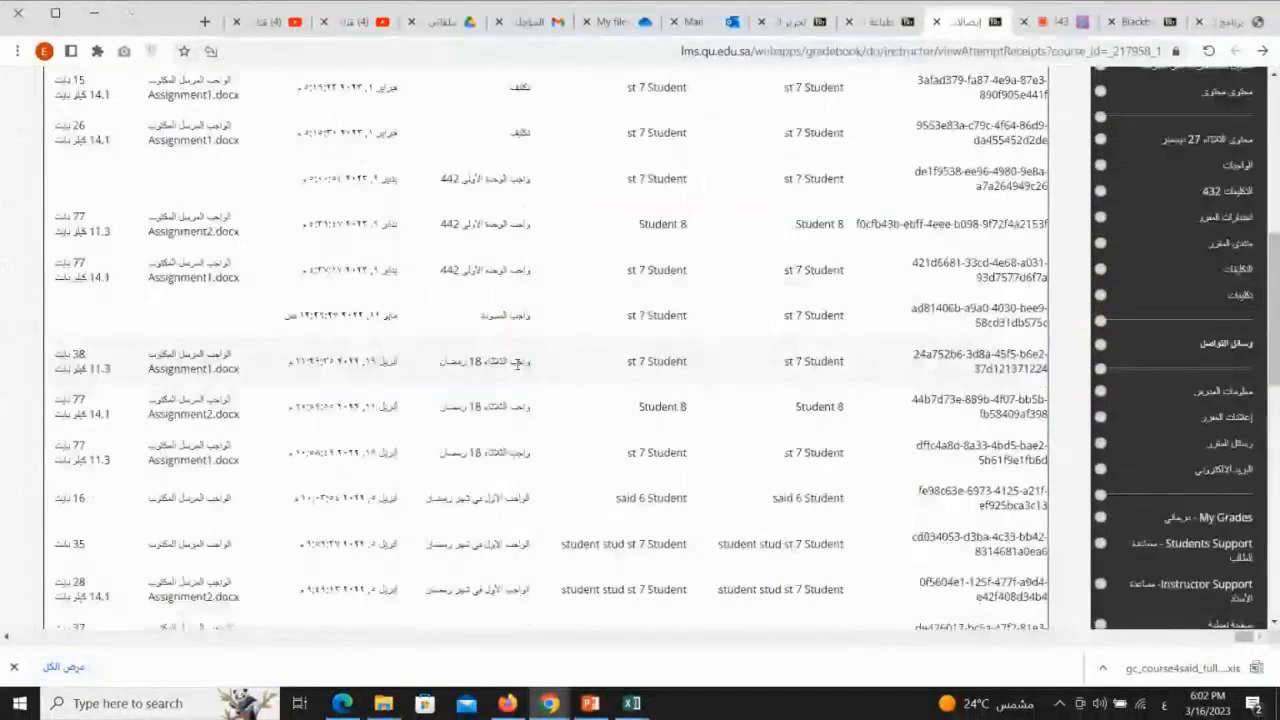
{"action": "scroll", "coordinate": [517, 365], "scroll_direction": "down", "scroll_amount": 5}
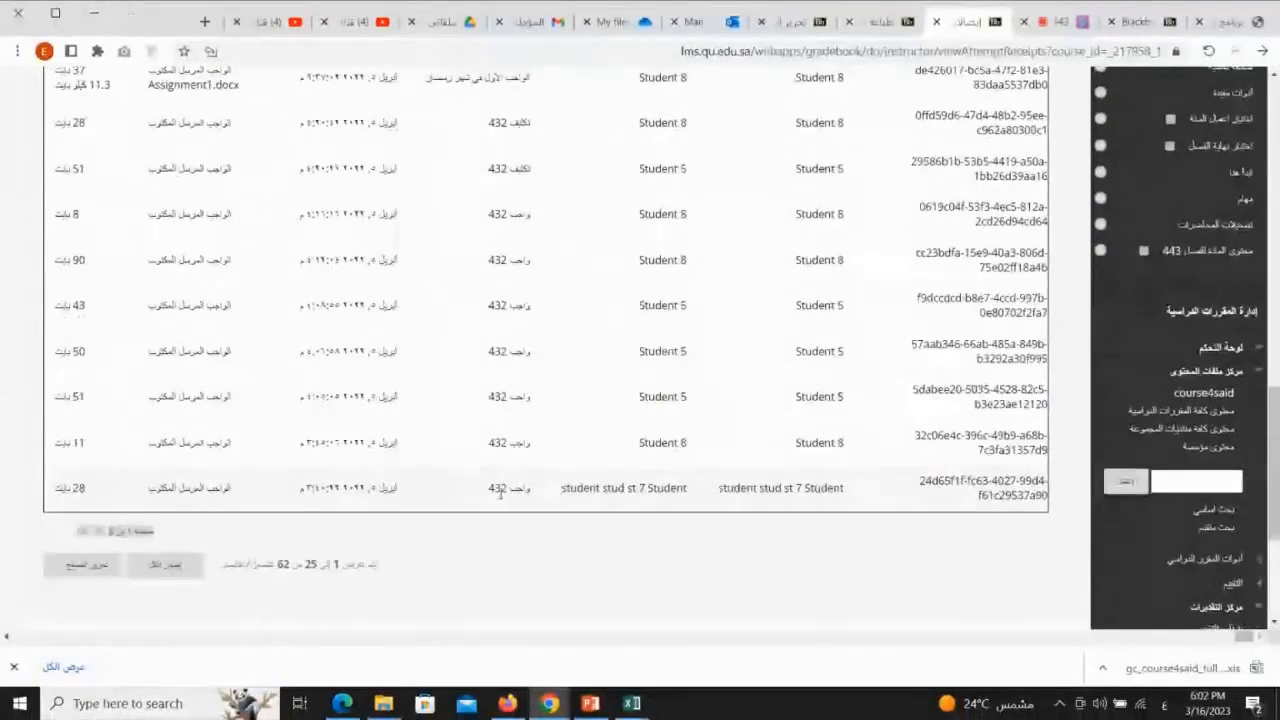
{"action": "scroll", "coordinate": [500, 492], "scroll_direction": "down", "scroll_amount": 2}
{"action": "mouse_move", "coordinate": [145, 400]}
{"action": "left_mouse_down"}
{"action": "mouse_move", "coordinate": [112, 446]}
{"action": "mouse_move", "coordinate": [211, 425]}
{"action": "left_mouse_up"}
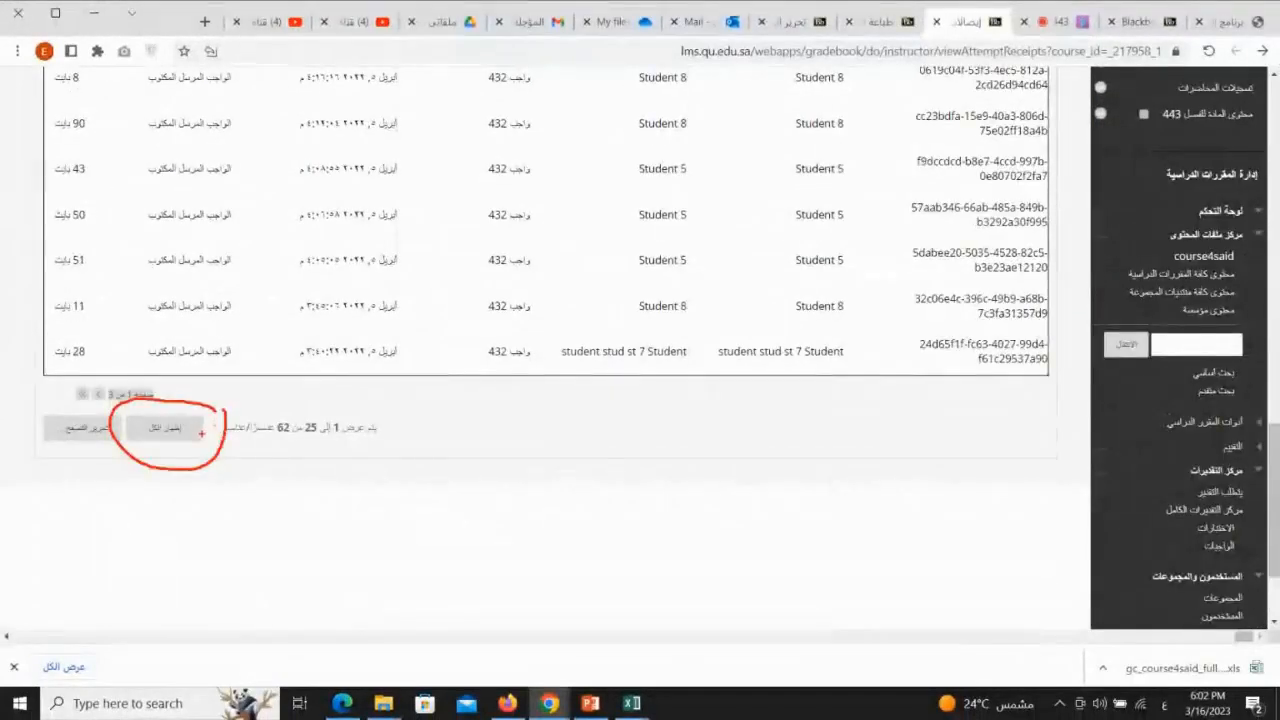
{"action": "left_click", "coordinate": [166, 428]}
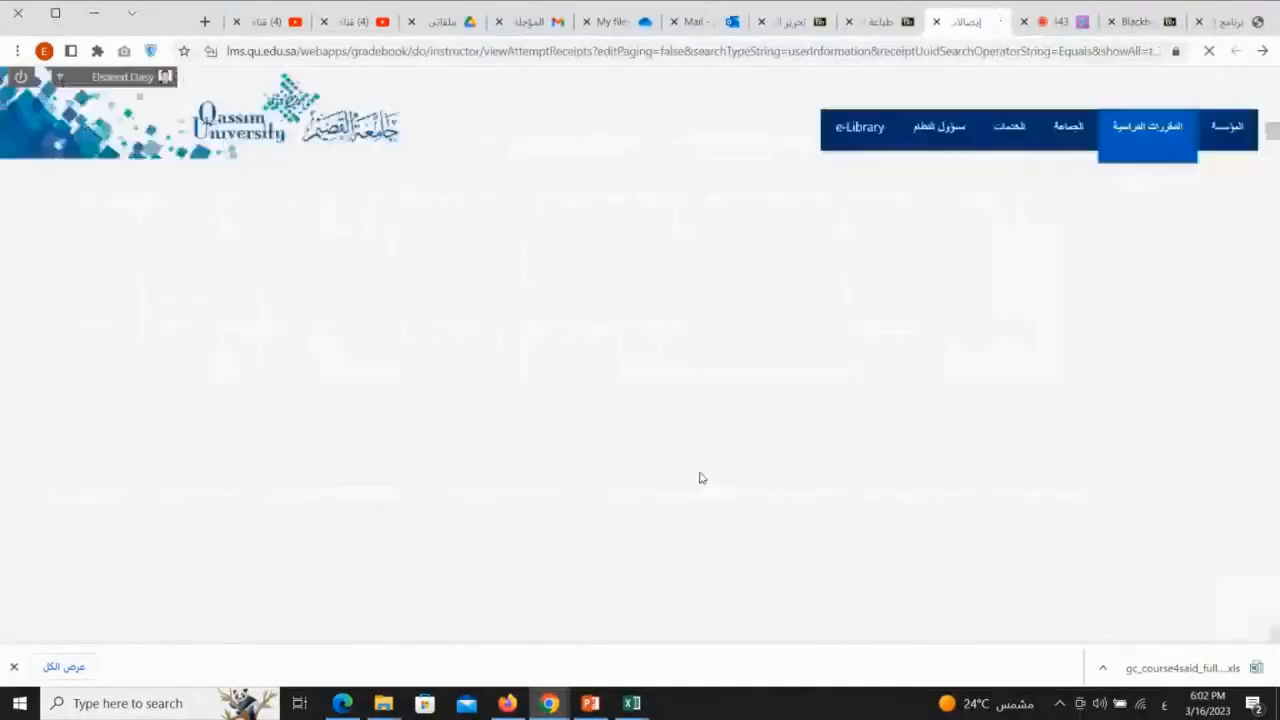
Browse through the complete receipt list and return to the Grade Center
{"action": "scroll", "coordinate": [727, 420], "scroll_direction": "down", "scroll_amount": 3}
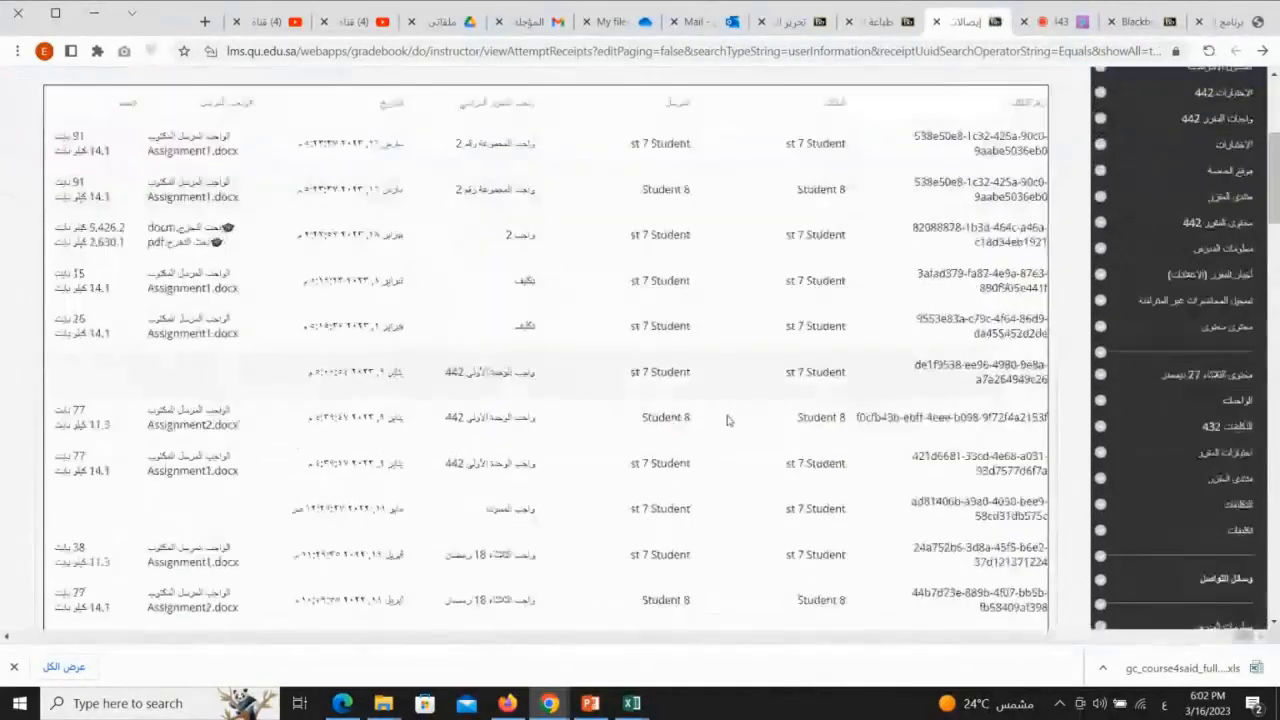
{"action": "scroll", "coordinate": [727, 420], "scroll_direction": "down", "scroll_amount": 4}
{"action": "scroll", "coordinate": [727, 420], "scroll_direction": "down", "scroll_amount": 15}
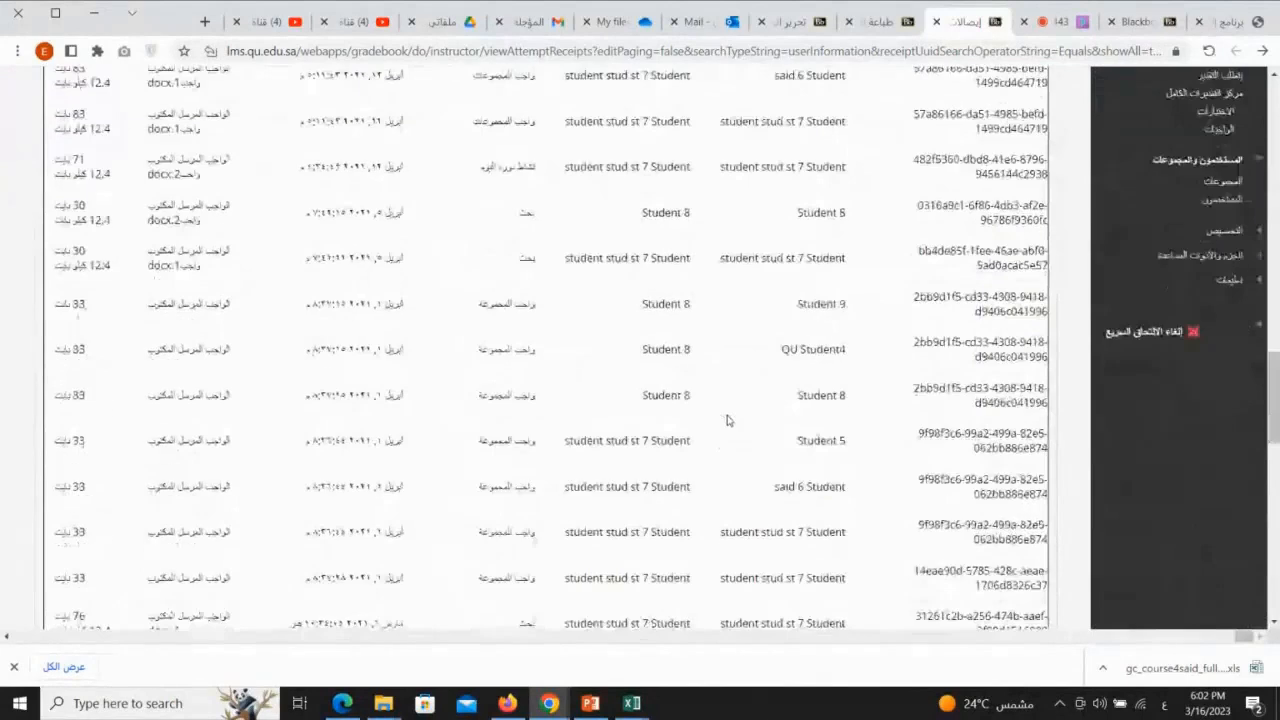
{"action": "scroll", "coordinate": [729, 420], "scroll_direction": "down", "scroll_amount": 4}
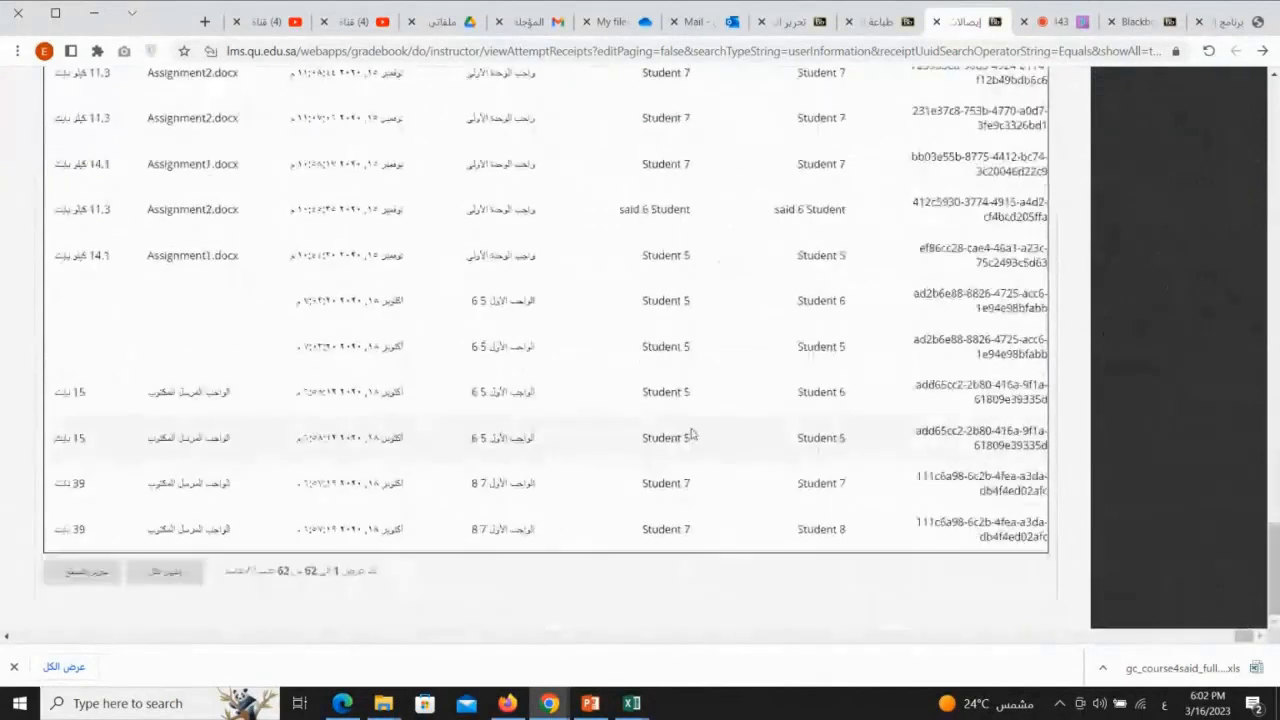
{"action": "scroll", "coordinate": [810, 467], "scroll_direction": "up", "scroll_amount": 10}
{"action": "scroll", "coordinate": [810, 467], "scroll_direction": "up", "scroll_amount": 5}
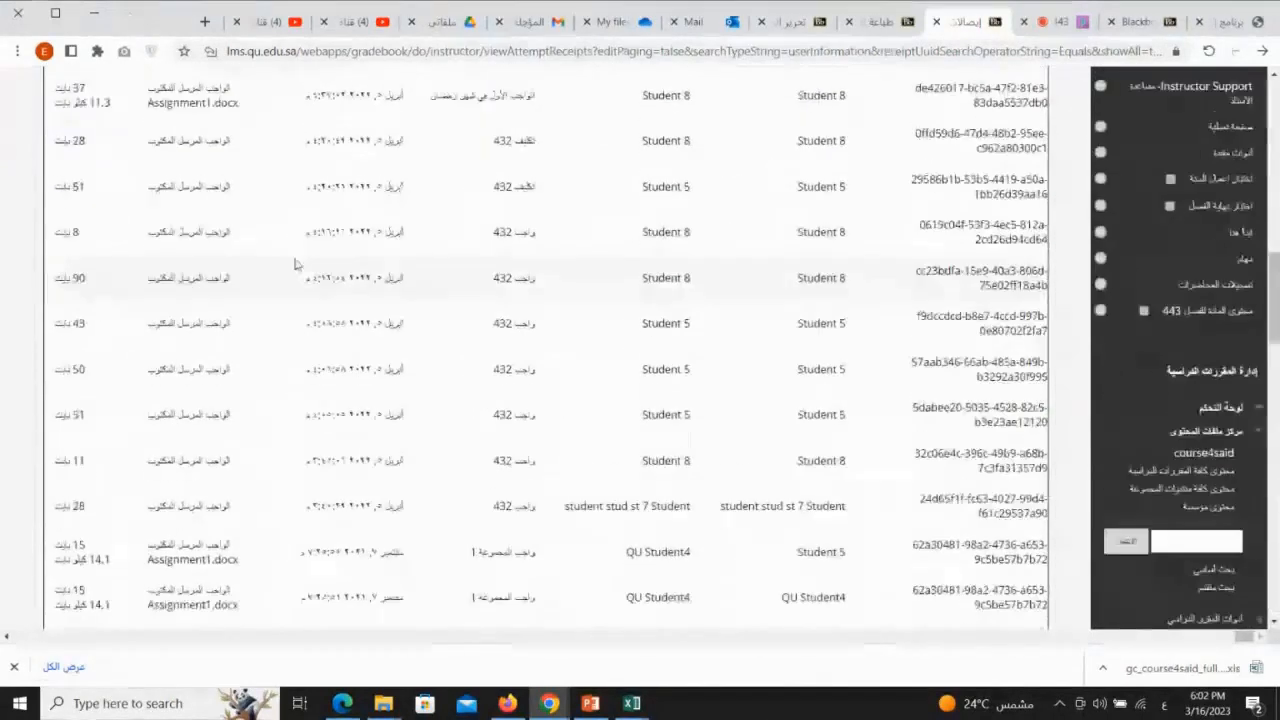
{"action": "scroll", "coordinate": [295, 265], "scroll_direction": "up", "scroll_amount": 10}
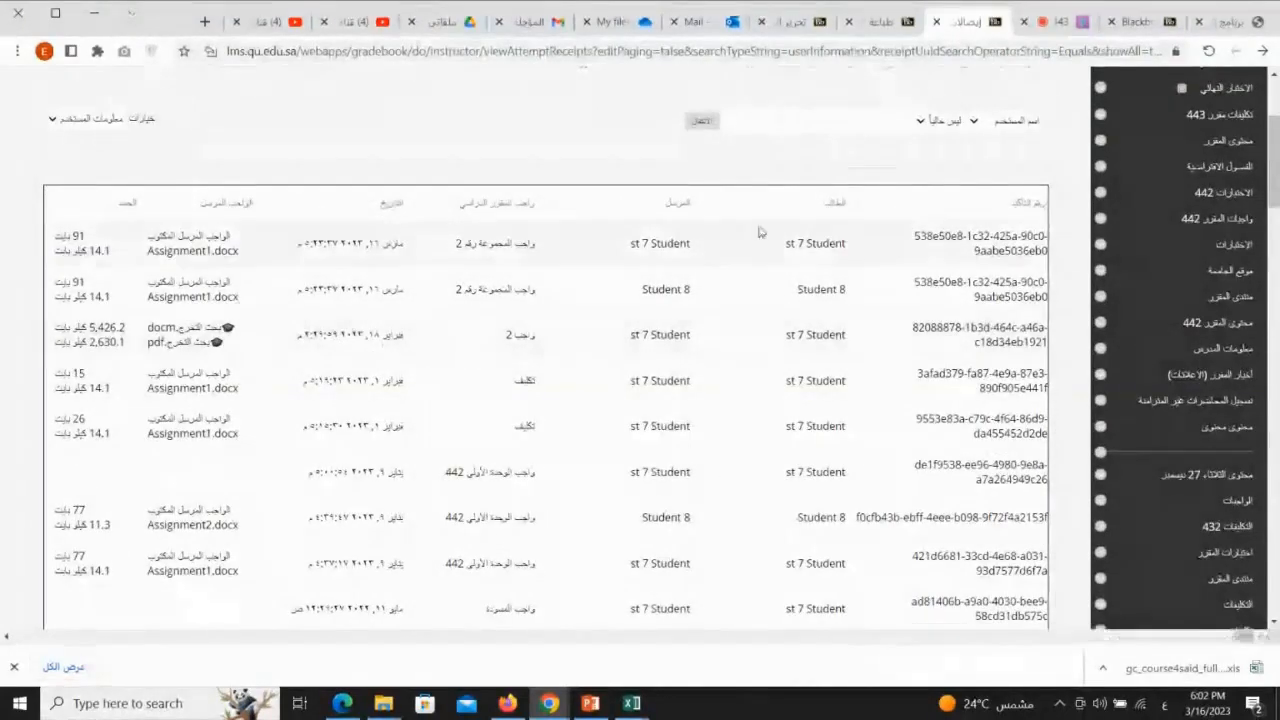
{"action": "scroll", "coordinate": [912, 305], "scroll_direction": "up", "scroll_amount": 1}
{"action": "scroll", "coordinate": [912, 305], "scroll_direction": "up", "scroll_amount": 3}
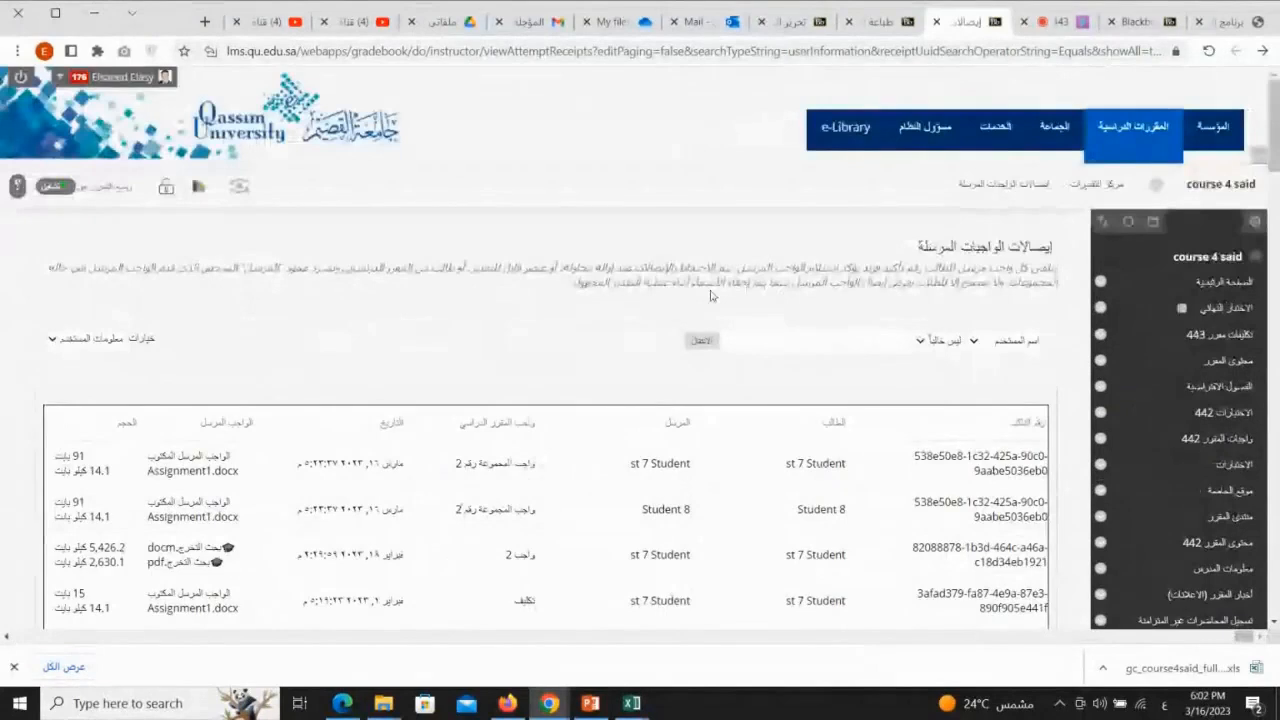
{"action": "left_click", "coordinate": [1096, 184]}
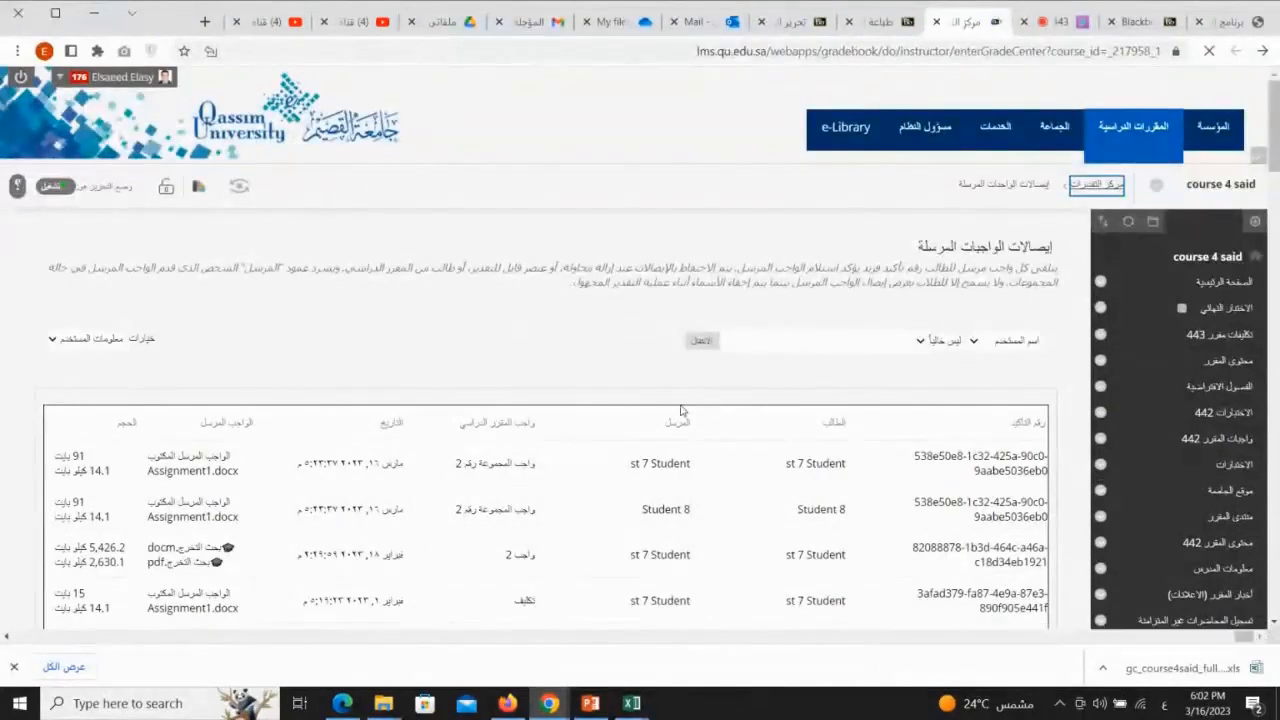